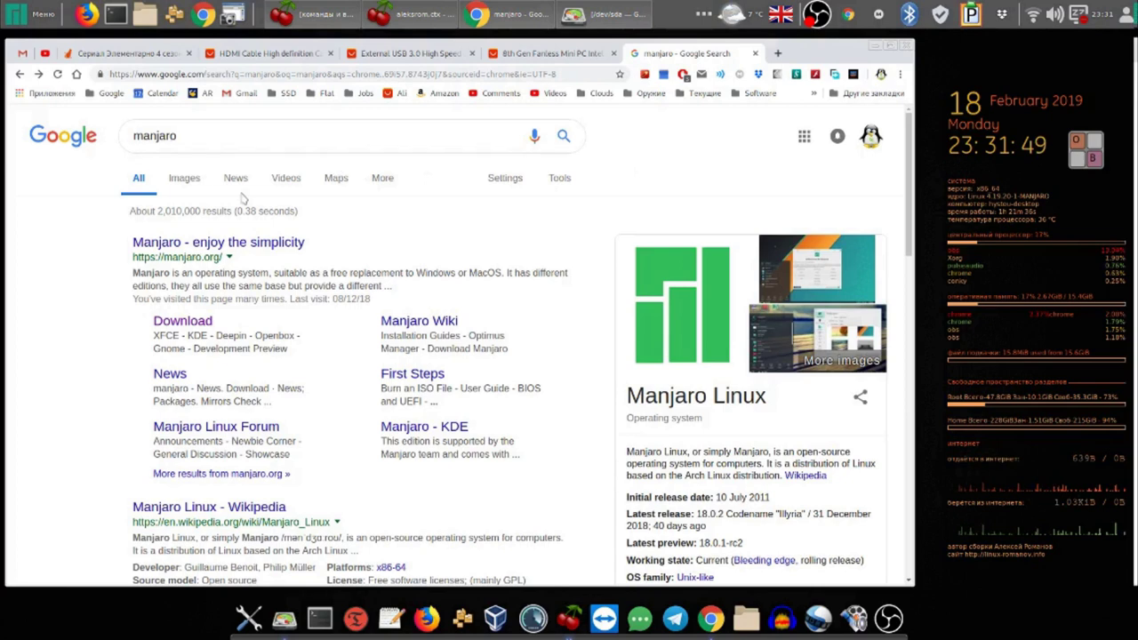
# - Open Manjaro's Download page from the Google search results for manjaro
pyautogui.moveTo(186, 135); pyautogui.dragTo(114, 143)
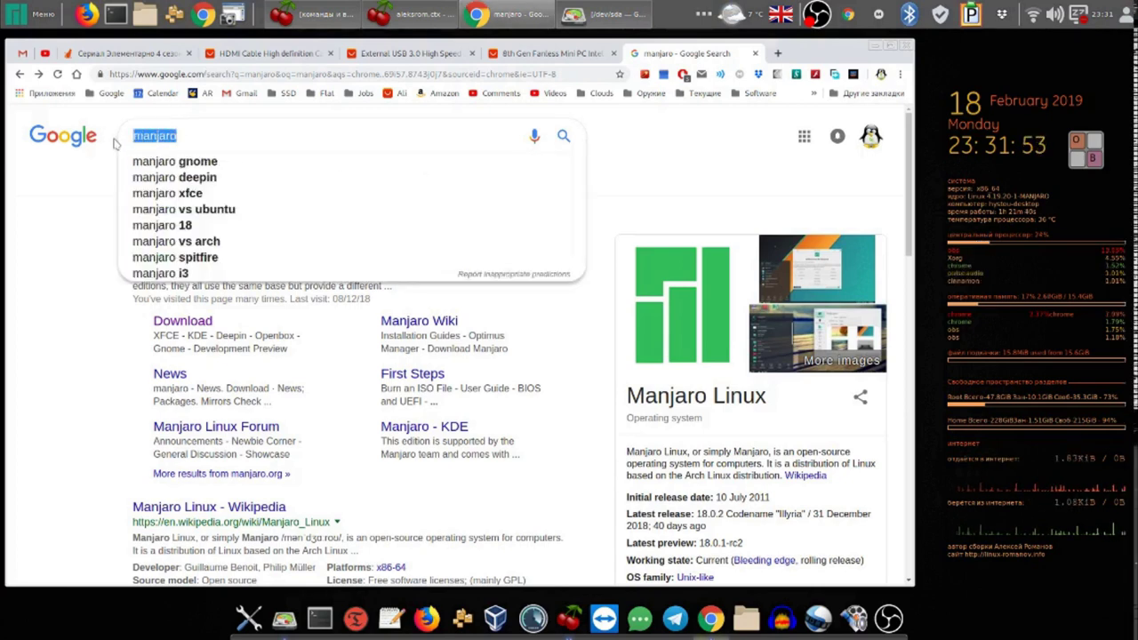
pyautogui.click(66, 229)
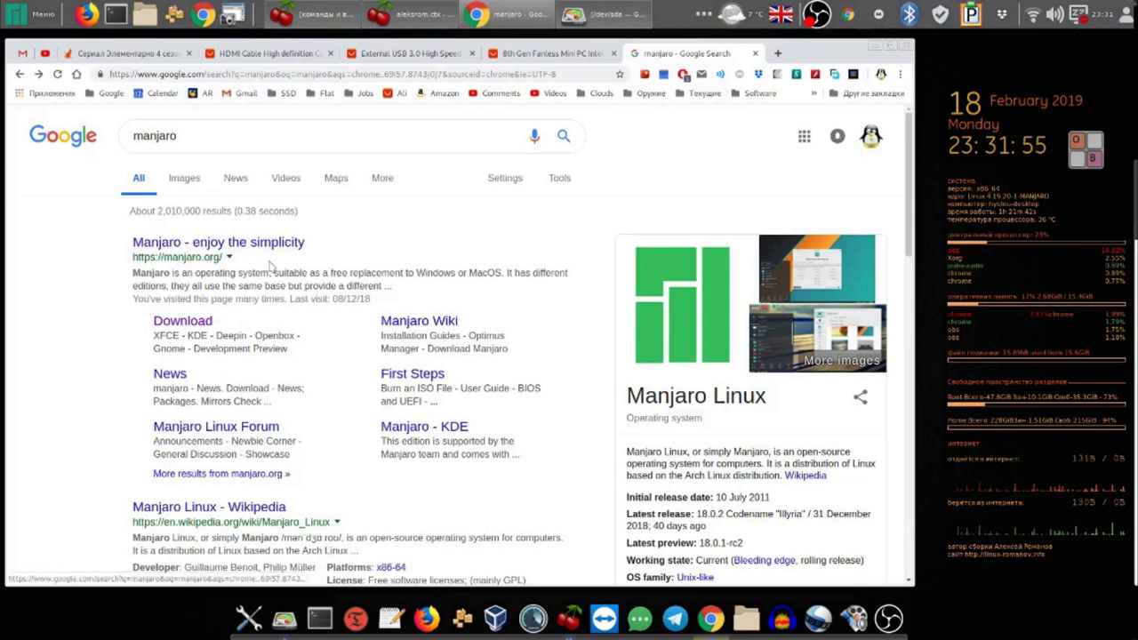
pyautogui.click(192, 325)
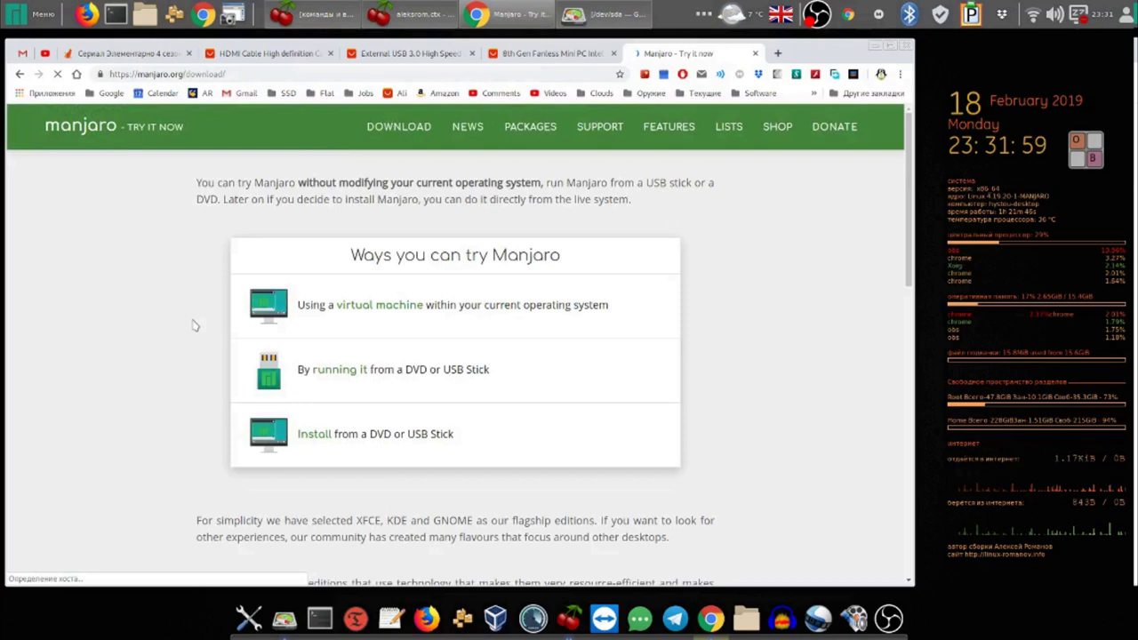
# - Open the download page of the Manjaro Cinnamon edition from the list of editions
pyautogui.scroll(-4, 725, 336)
pyautogui.scroll(-3, 717, 329)
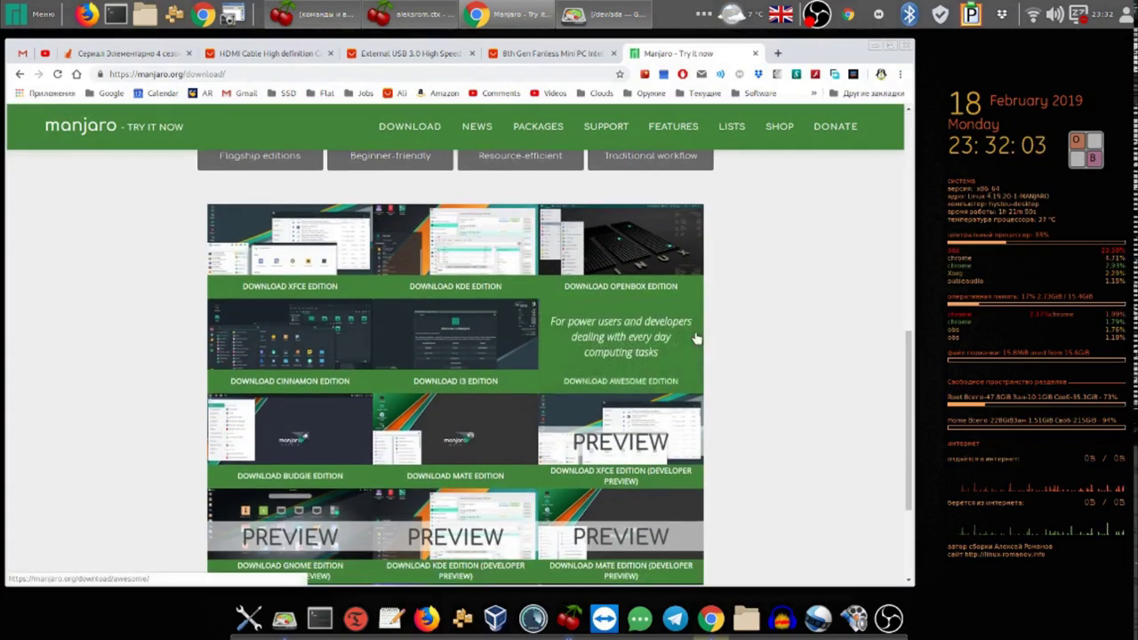
pyautogui.click(282, 350)
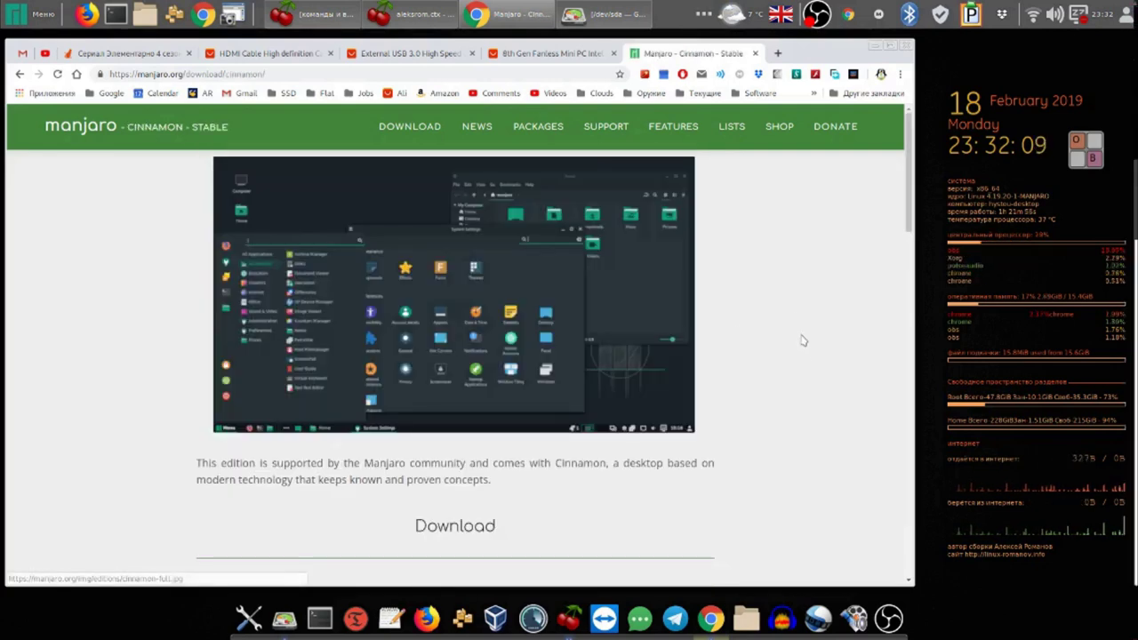
# - Review the 64 bit version and torrent download options for the Cinnamon edition
pyautogui.scroll(-3, 800, 351)
pyautogui.scroll(-2, 791, 351)
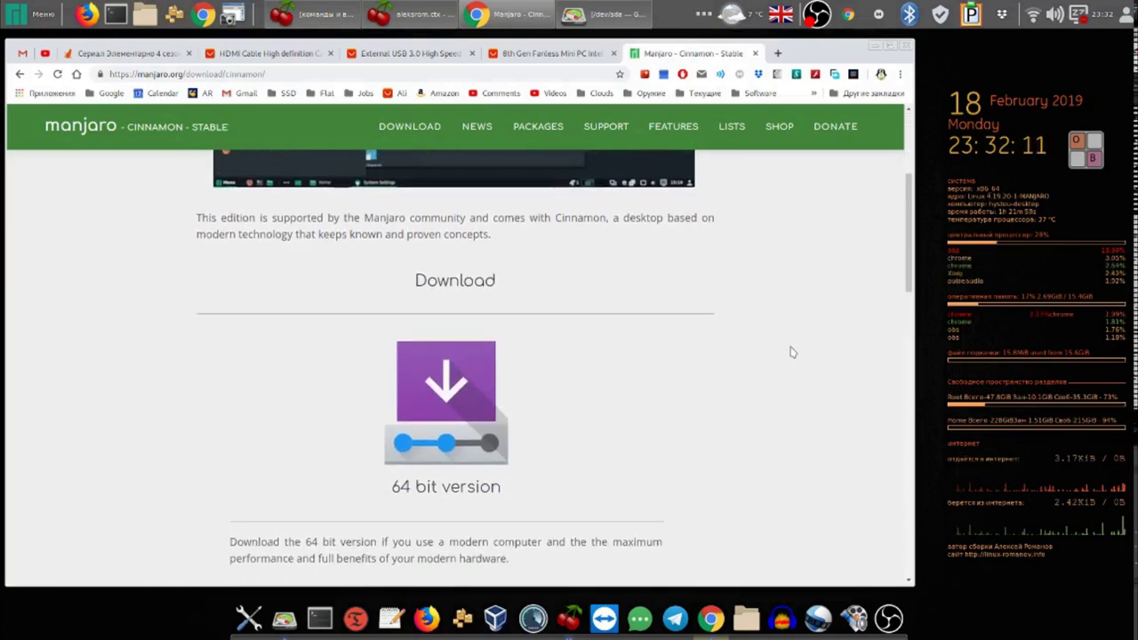
pyautogui.scroll(-3, 785, 347)
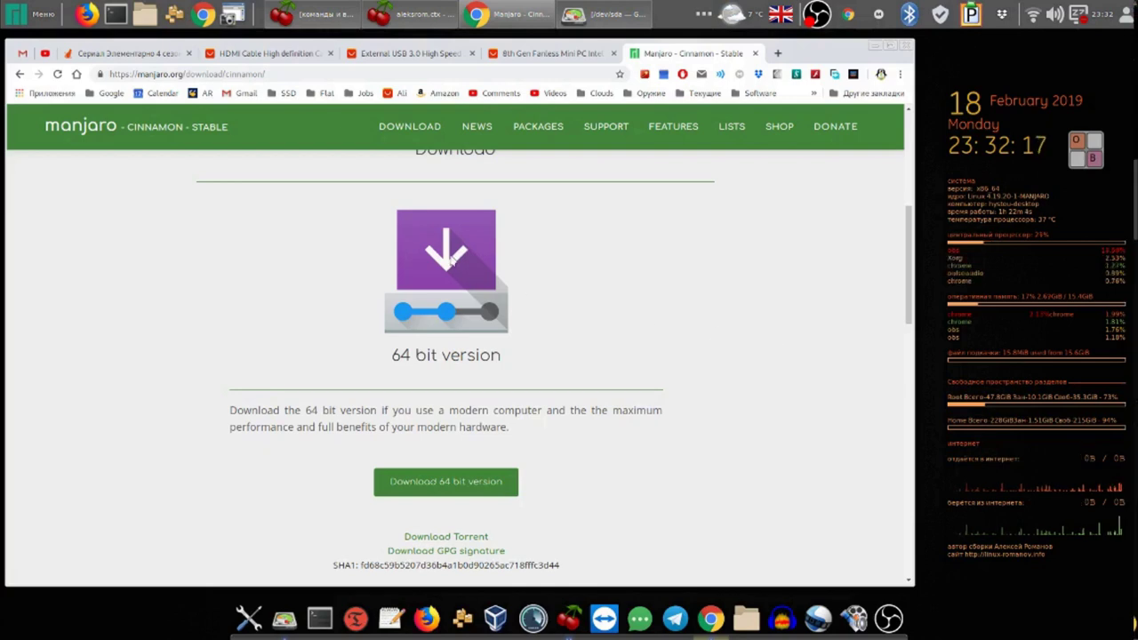
pyautogui.click(491, 482)
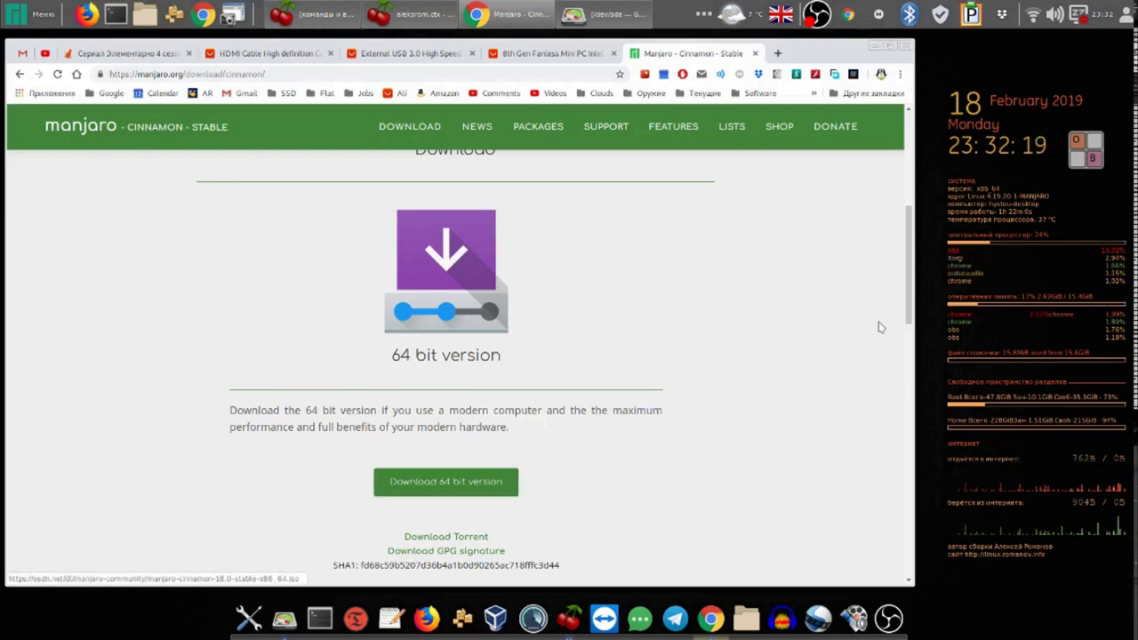
pyautogui.scroll(-3, 821, 331)
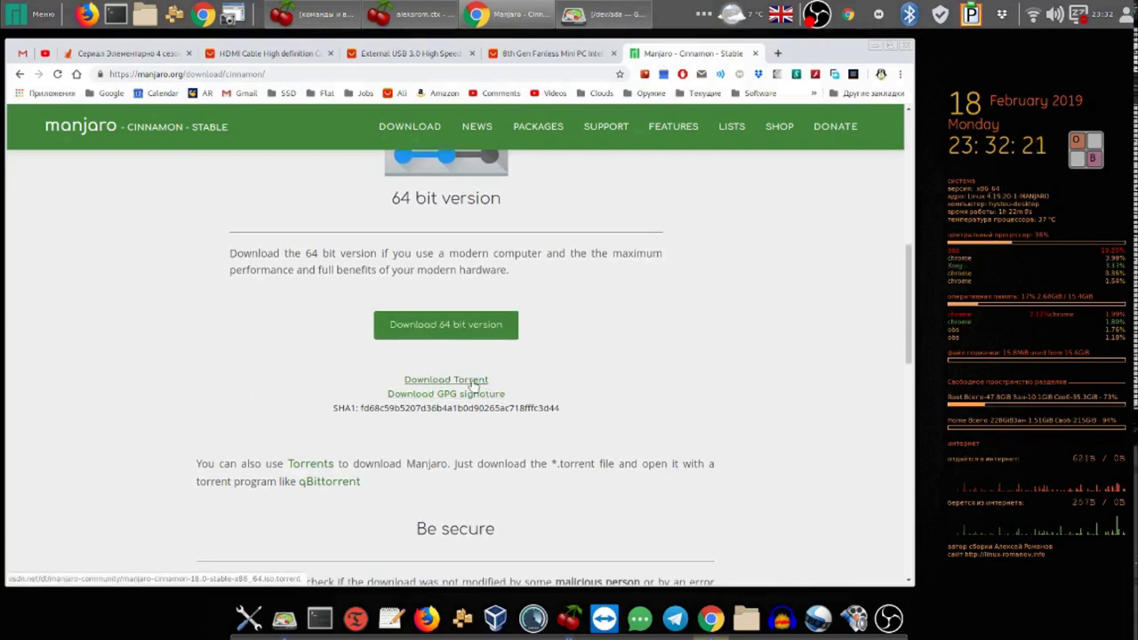
pyautogui.rightClick(816, 14)
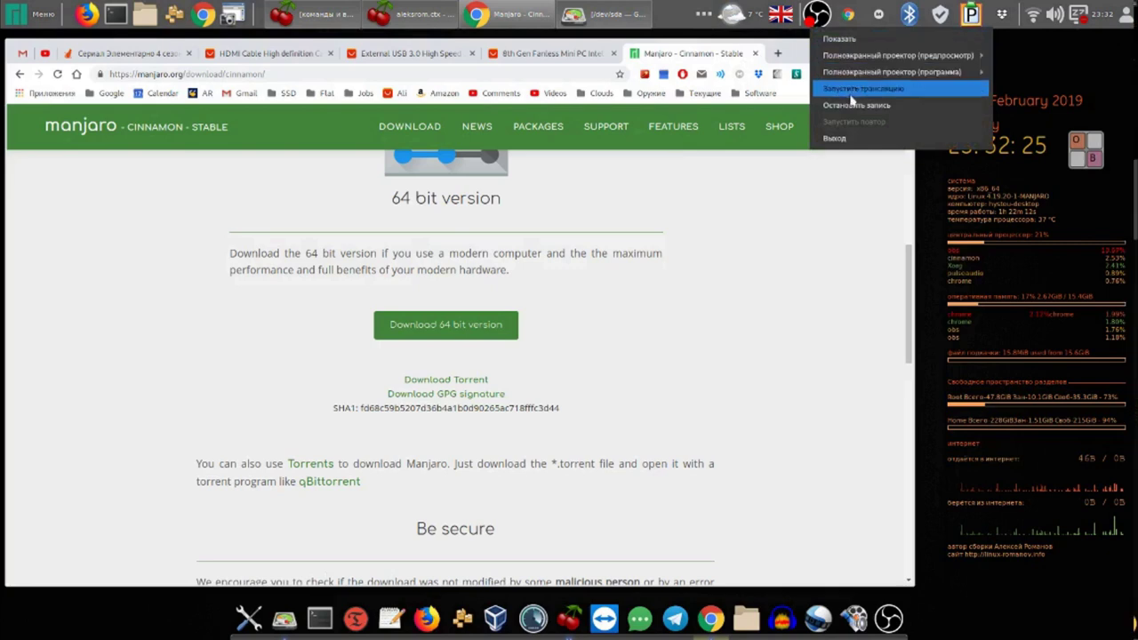
pyautogui.click(853, 105)
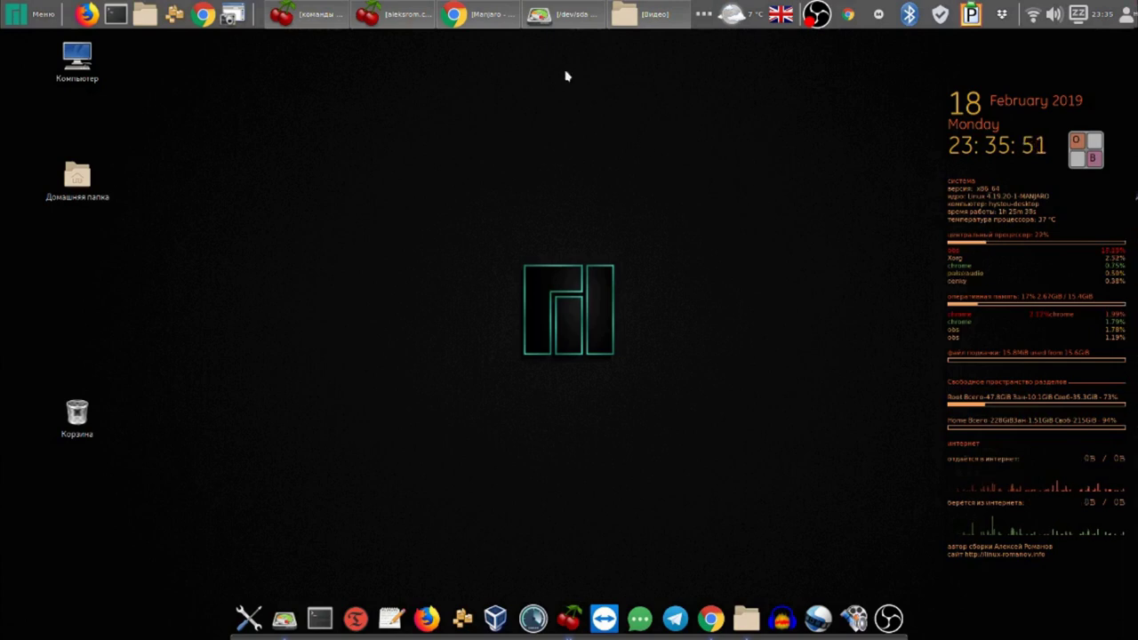
# - Switch to GParted, show the device information for /dev/sda and check its partition table type
pyautogui.click(555, 20)
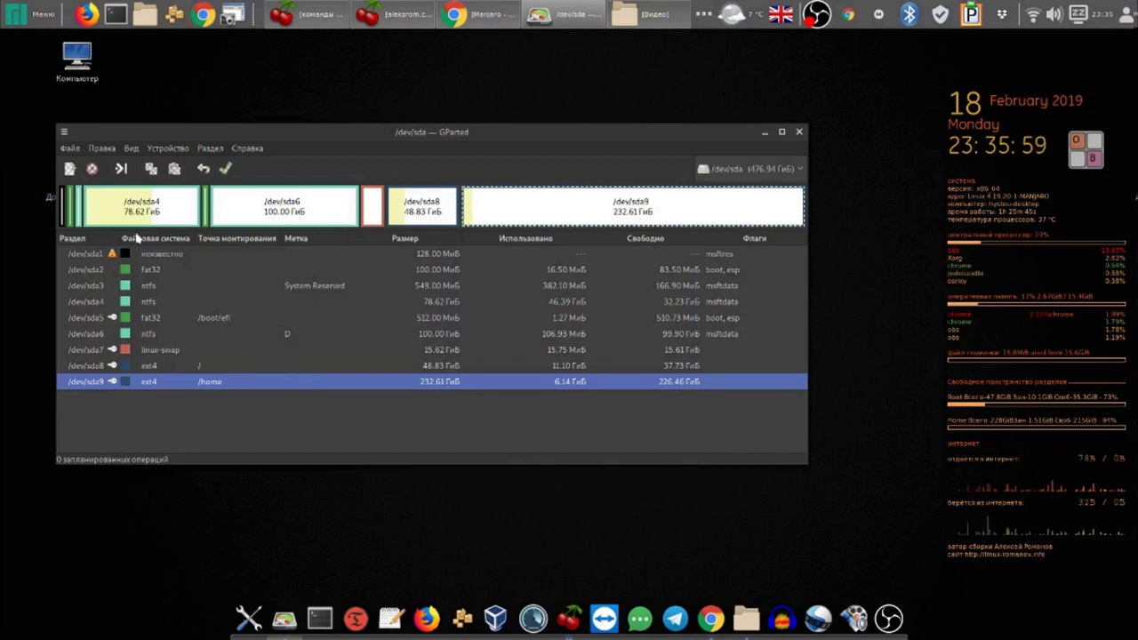
pyautogui.click(130, 147)
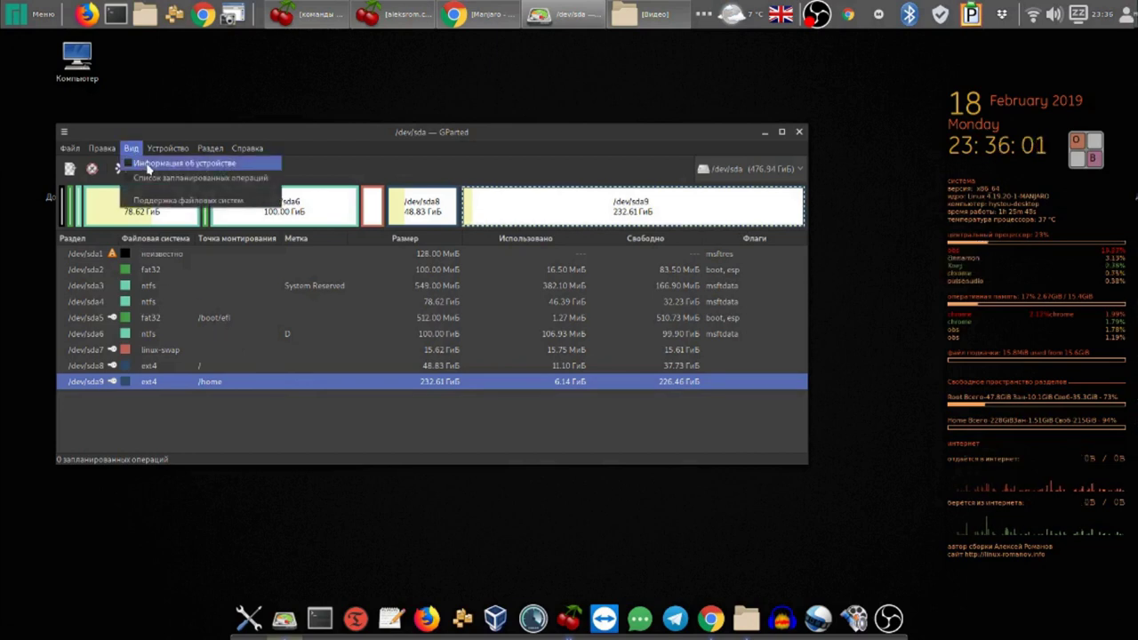
pyautogui.click(134, 157)
pyautogui.click(145, 303)
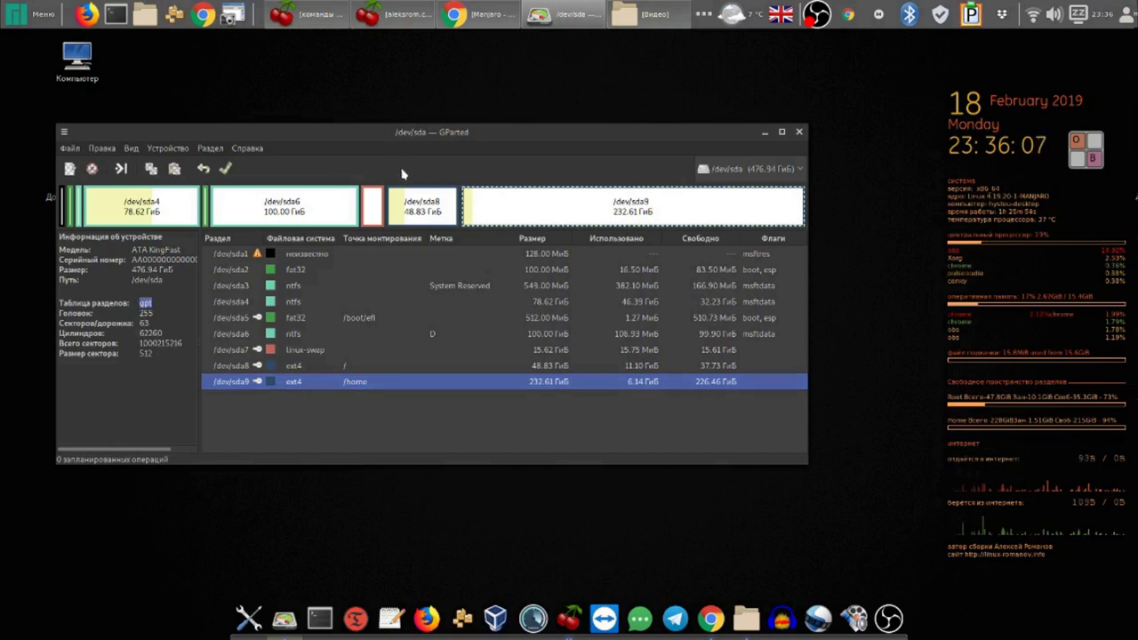
pyautogui.click(403, 437)
pyautogui.click(160, 305)
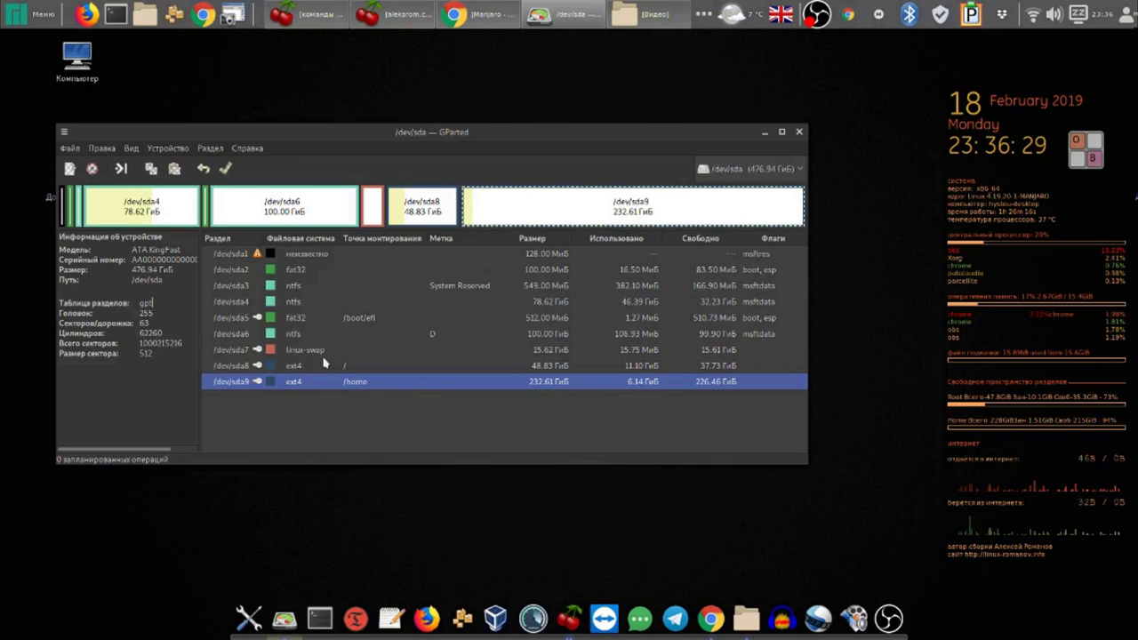
# - Inspect the Linux partitions on /dev/sda one by one: /boot/efi, linux-swap, root and /home
pyautogui.click(347, 322)
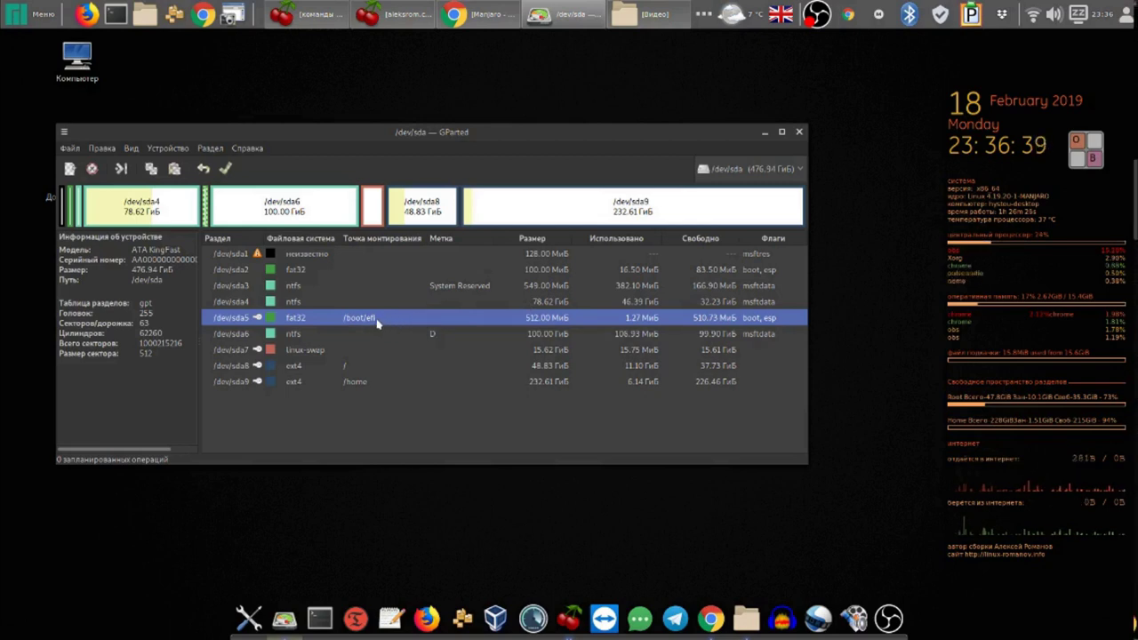
pyautogui.click(368, 350)
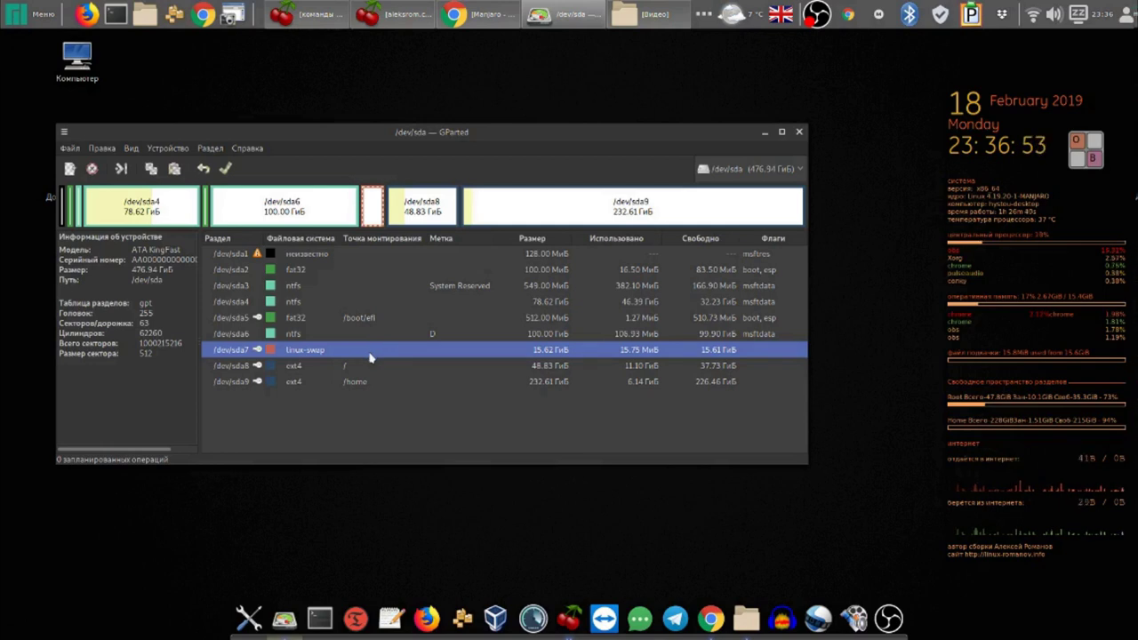
pyautogui.click(375, 370)
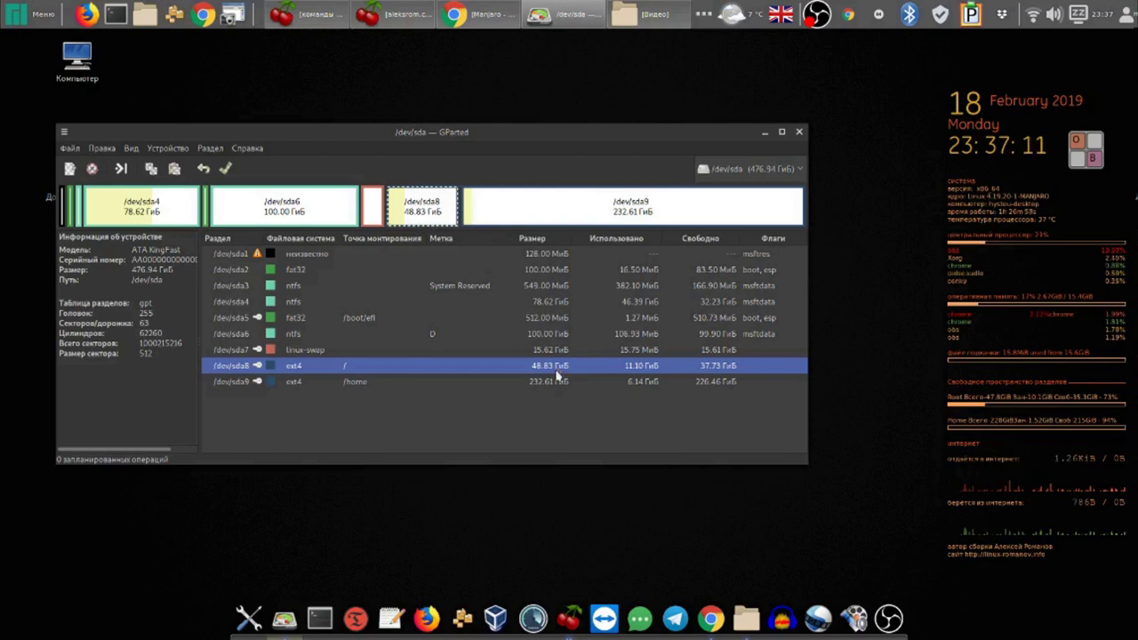
pyautogui.click(553, 382)
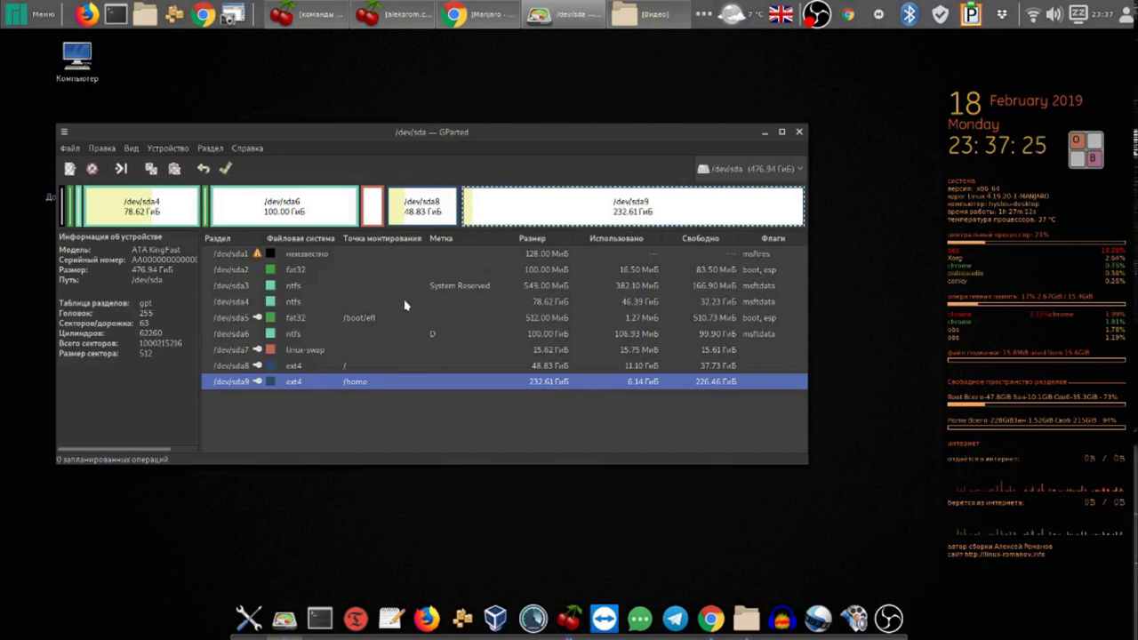
# - Inspect the NTFS partitions /dev/sda3, /dev/sda4 and /dev/sda6, and close GParted
pyautogui.click(275, 274)
pyautogui.click(302, 288)
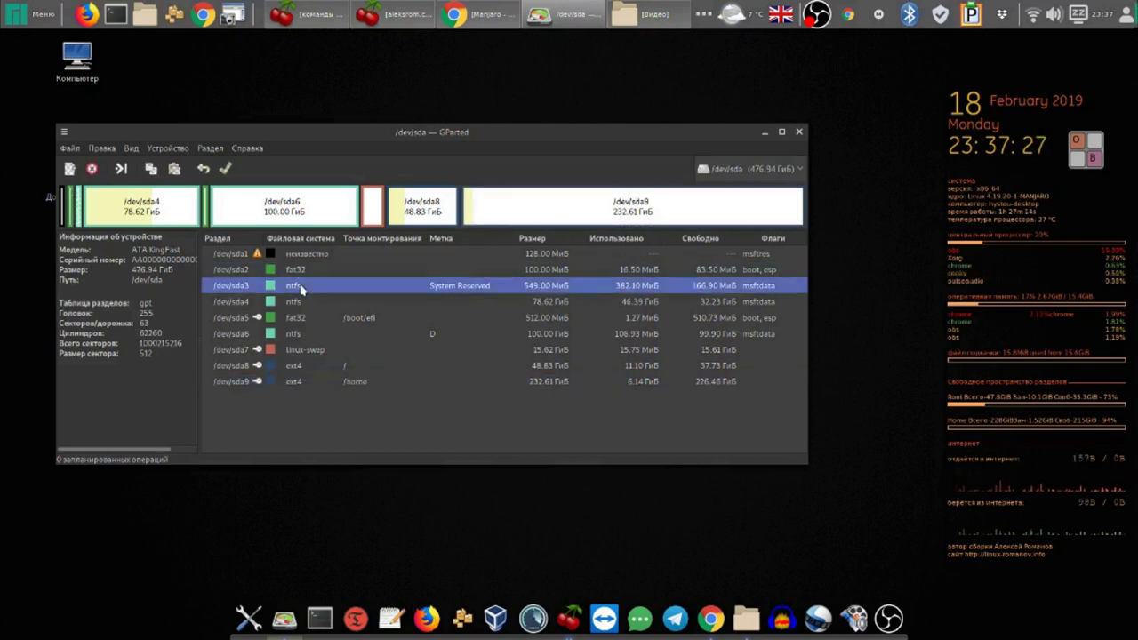
pyautogui.click(301, 303)
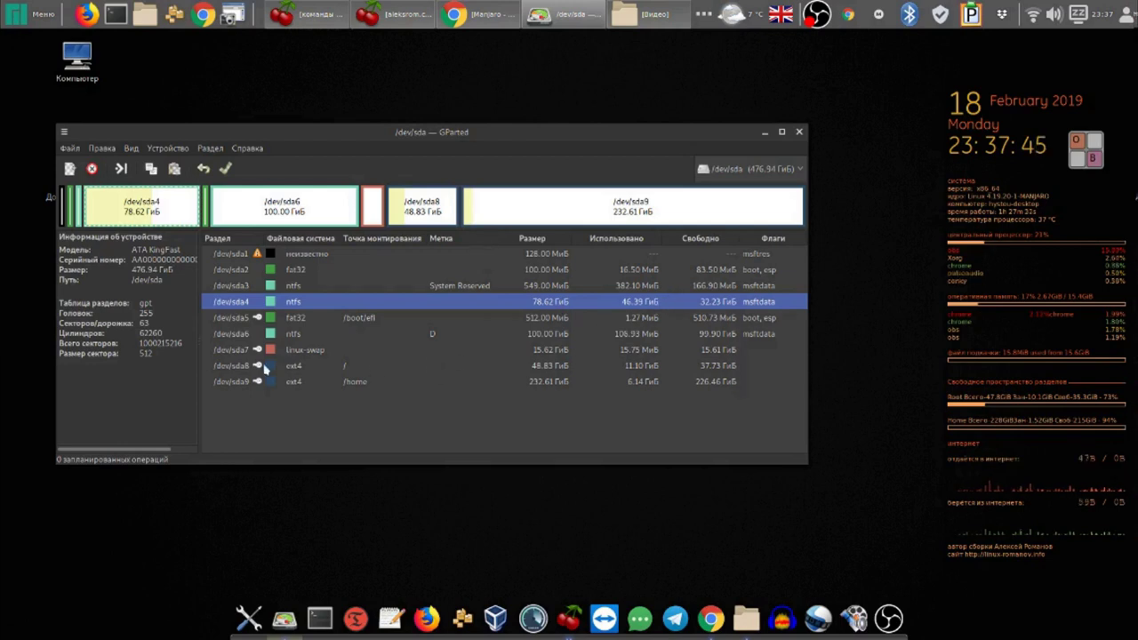
pyautogui.click(310, 335)
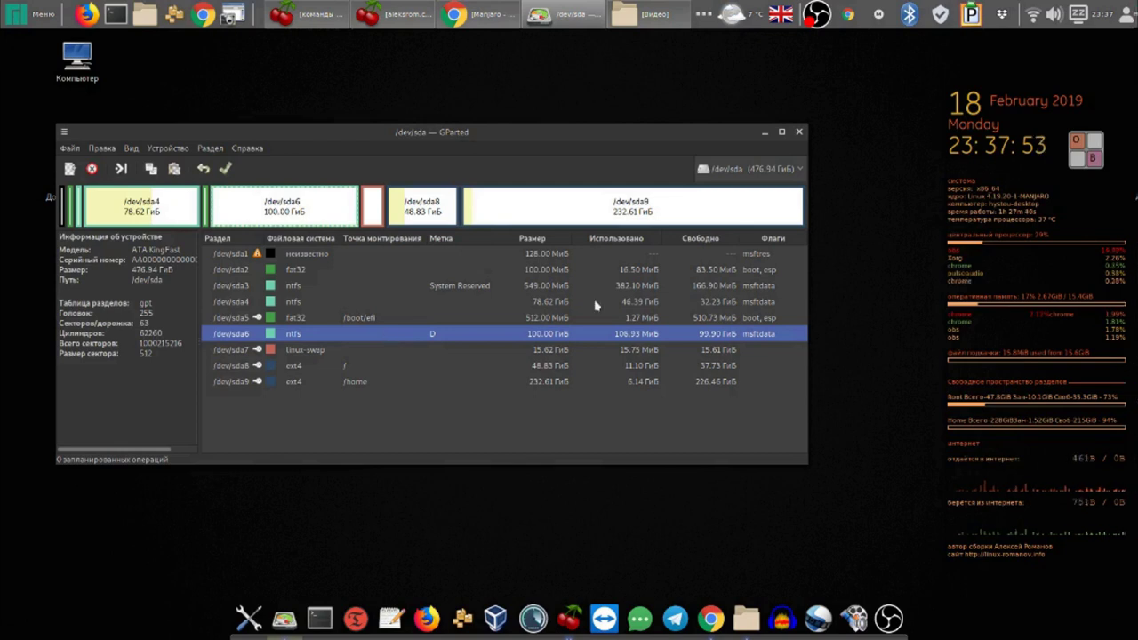
pyautogui.click(799, 134)
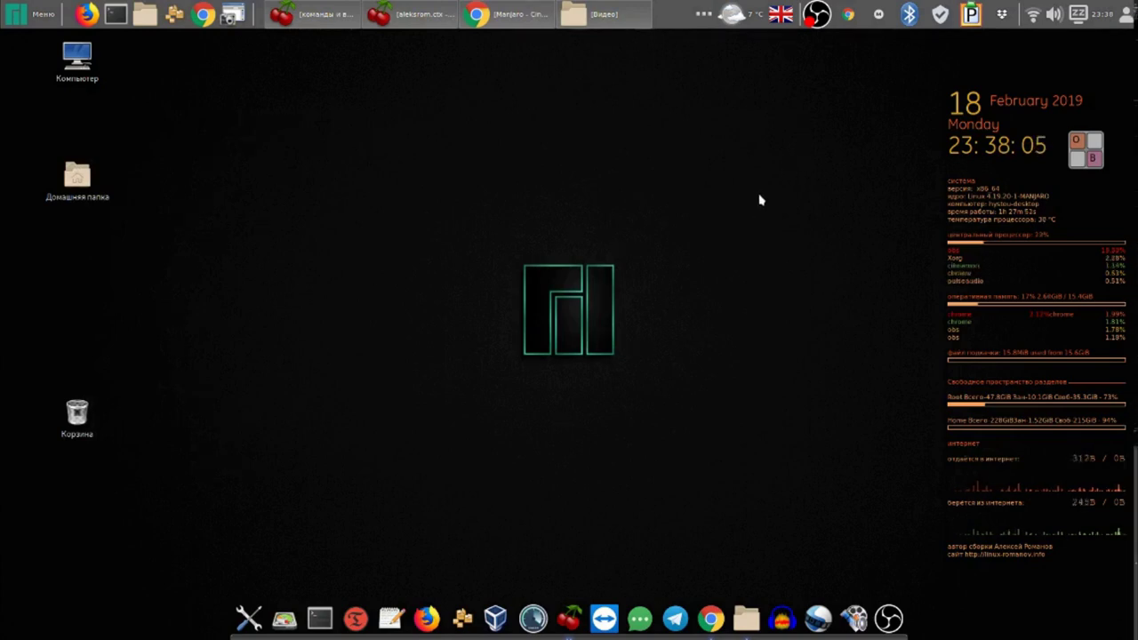
# - Switch to Chrome, load the bookmarked AR website and open its embedded Linux Mint 18-19 setup video on YouTube
pyautogui.moveTo(496, 20)
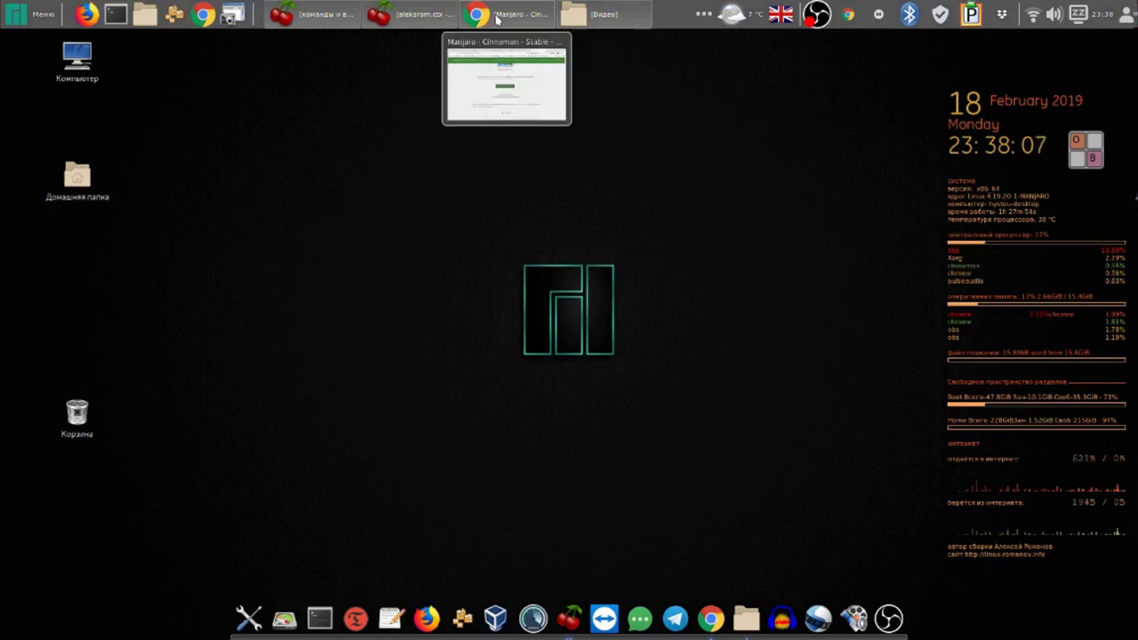
pyautogui.click(496, 16)
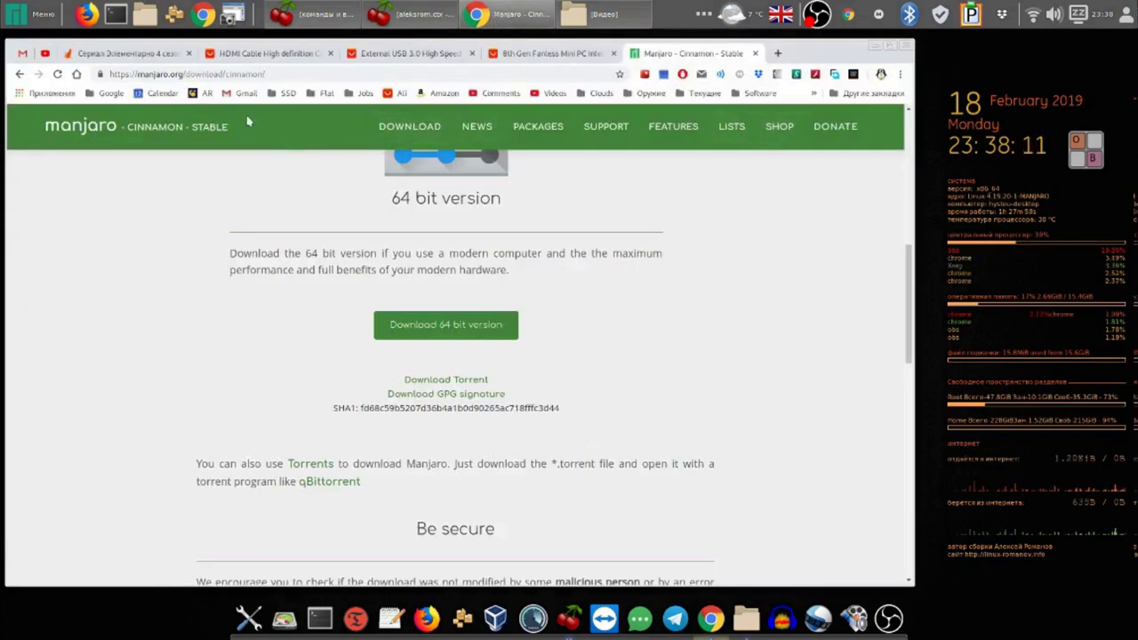
pyautogui.click(201, 95)
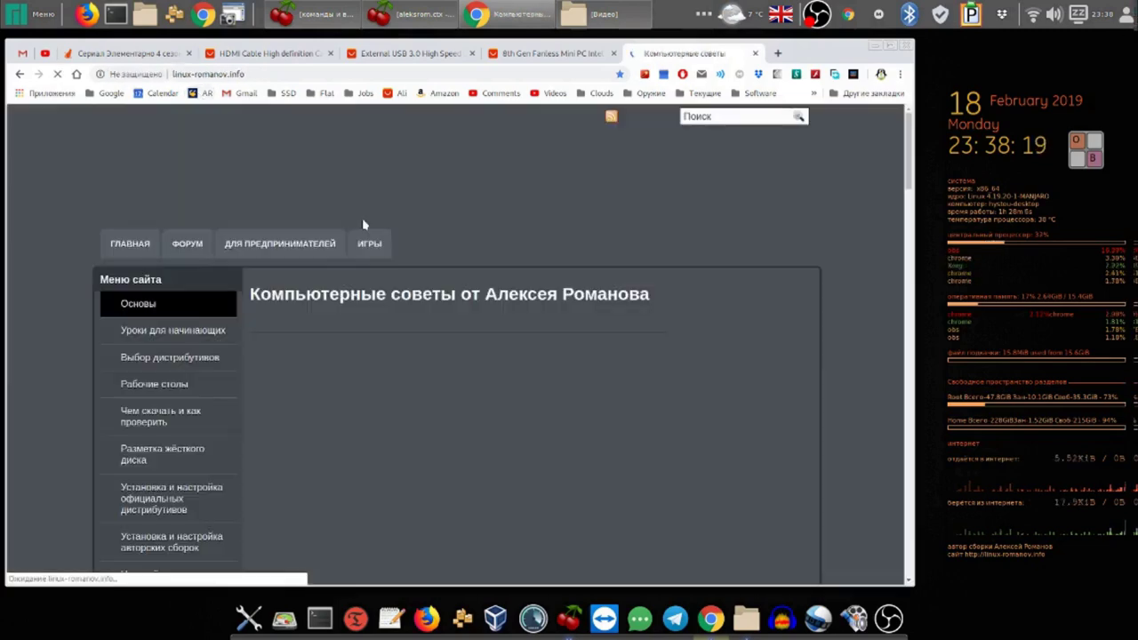
pyautogui.scroll(-10, 392, 454)
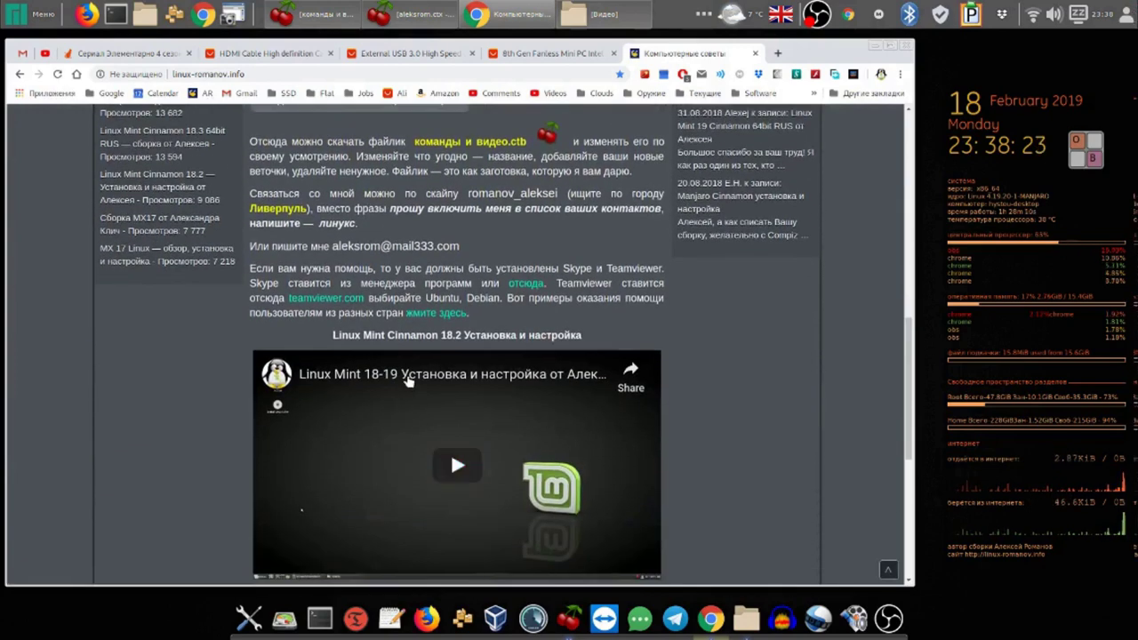
pyautogui.click(410, 380)
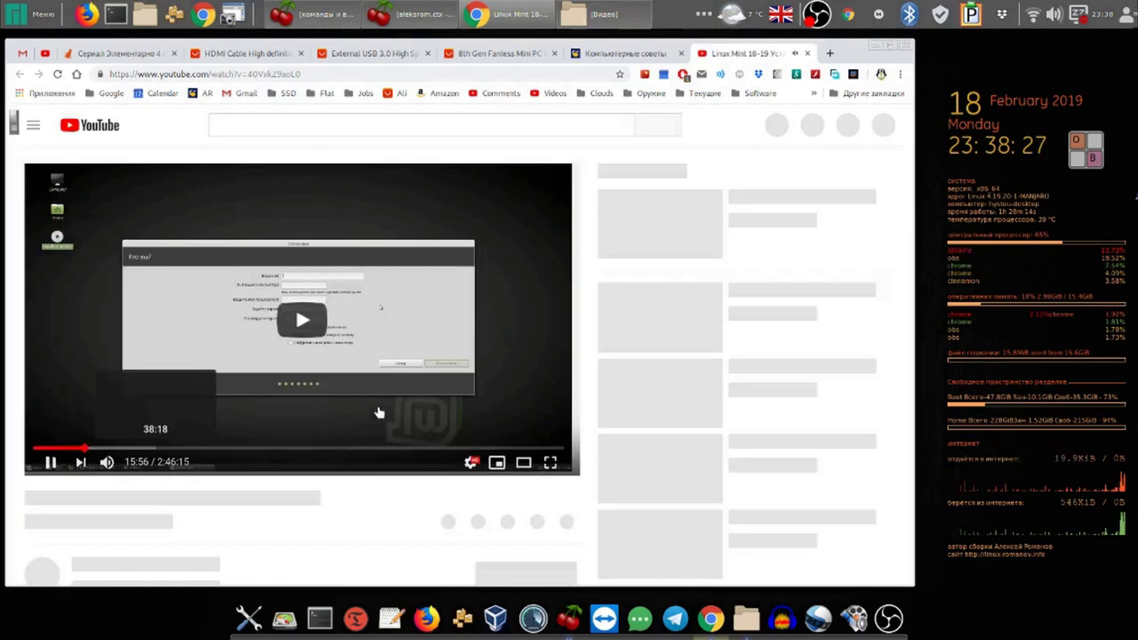
# - Pause the Linux Mint video and expand its full description, allowing YouTube's notification request
pyautogui.click(49, 458)
pyautogui.scroll(-2, 453, 408)
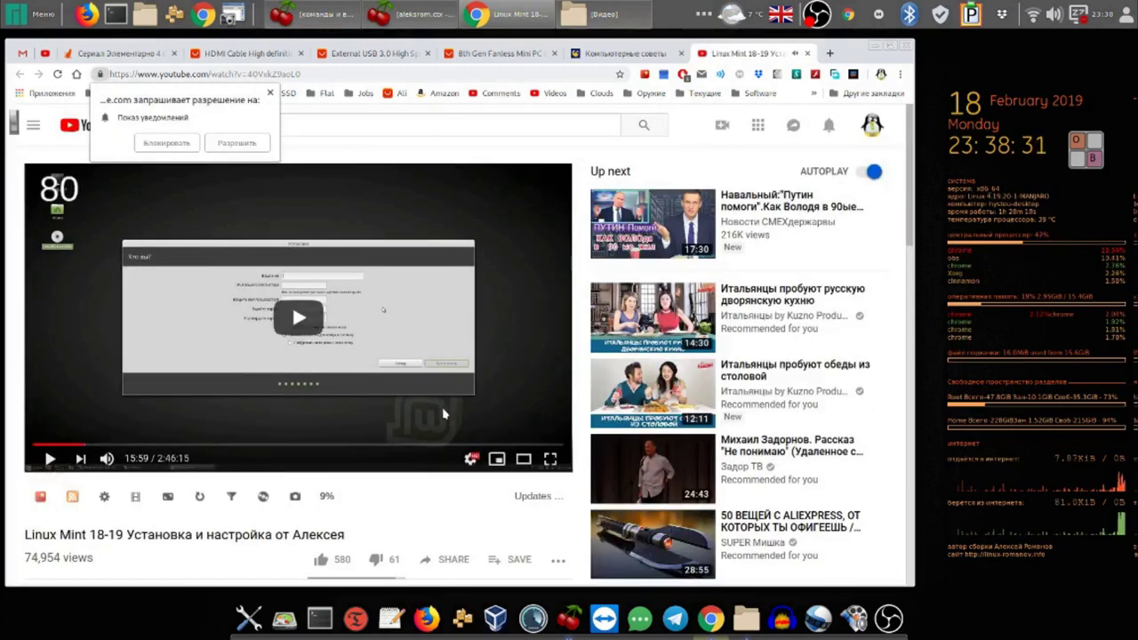
pyautogui.scroll(-5, 876, 305)
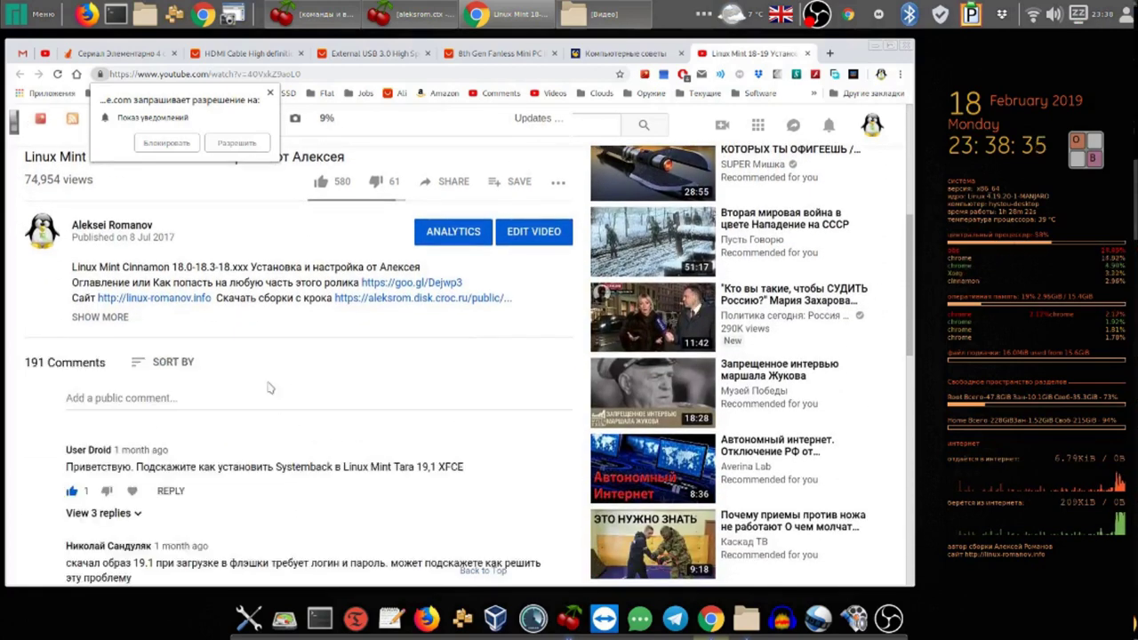
pyautogui.click(101, 317)
pyautogui.click(233, 144)
# - Look through the description's setup links and highlight the two about screen tearing (Что такое тиринг, Лечим тиринг)
pyautogui.scroll(-6, 426, 446)
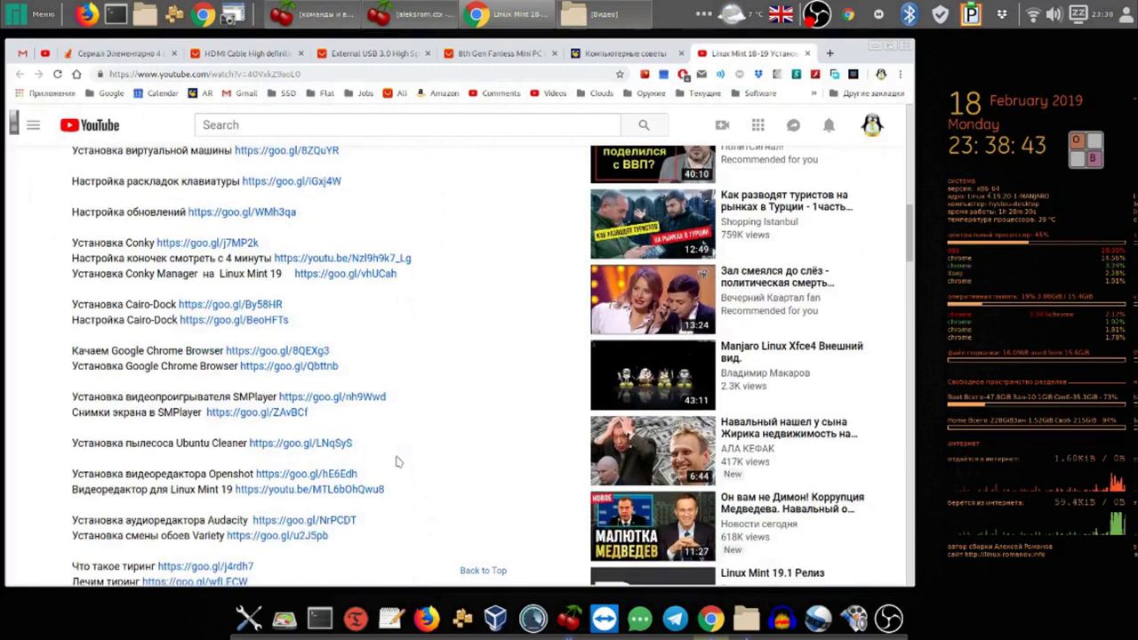
pyautogui.scroll(-2, 398, 462)
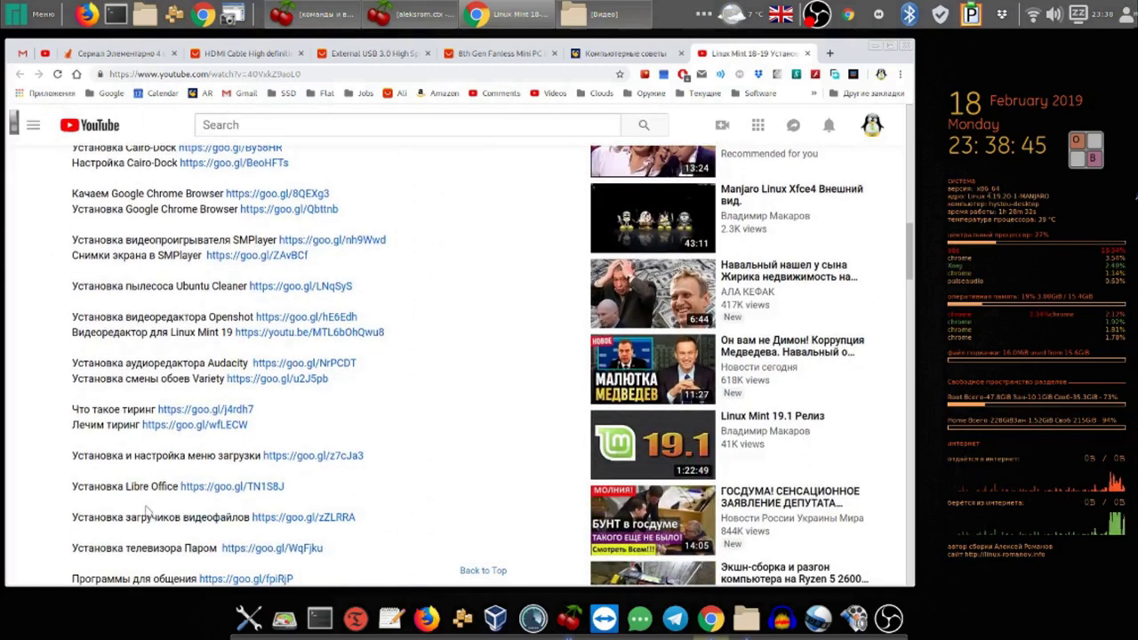
pyautogui.moveTo(72, 411); pyautogui.dragTo(275, 425)
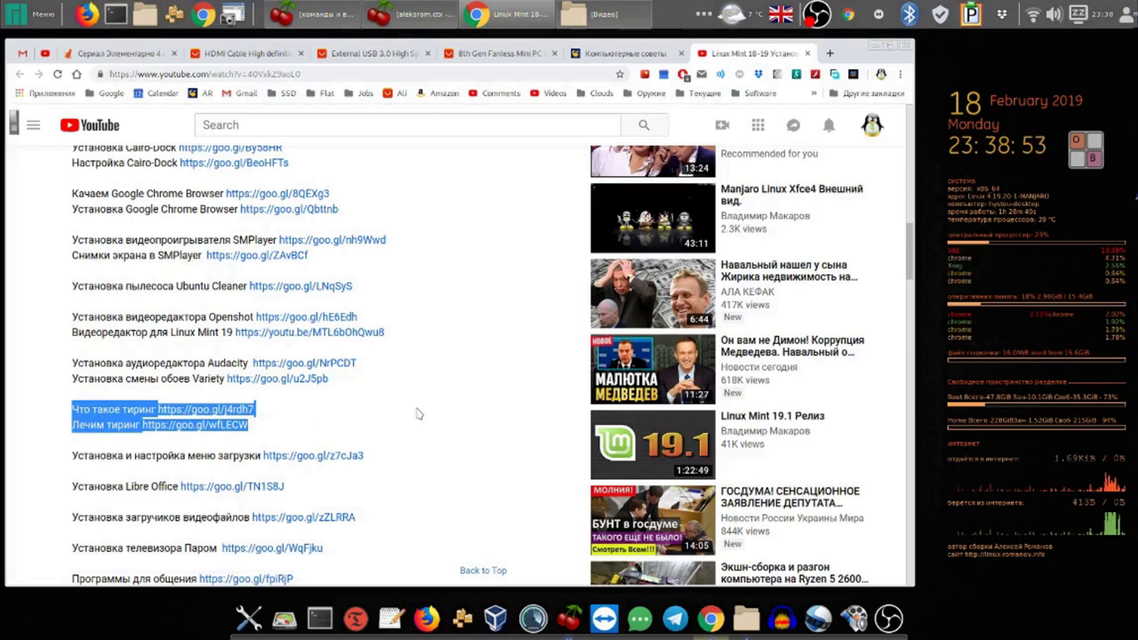
pyautogui.click(64, 367)
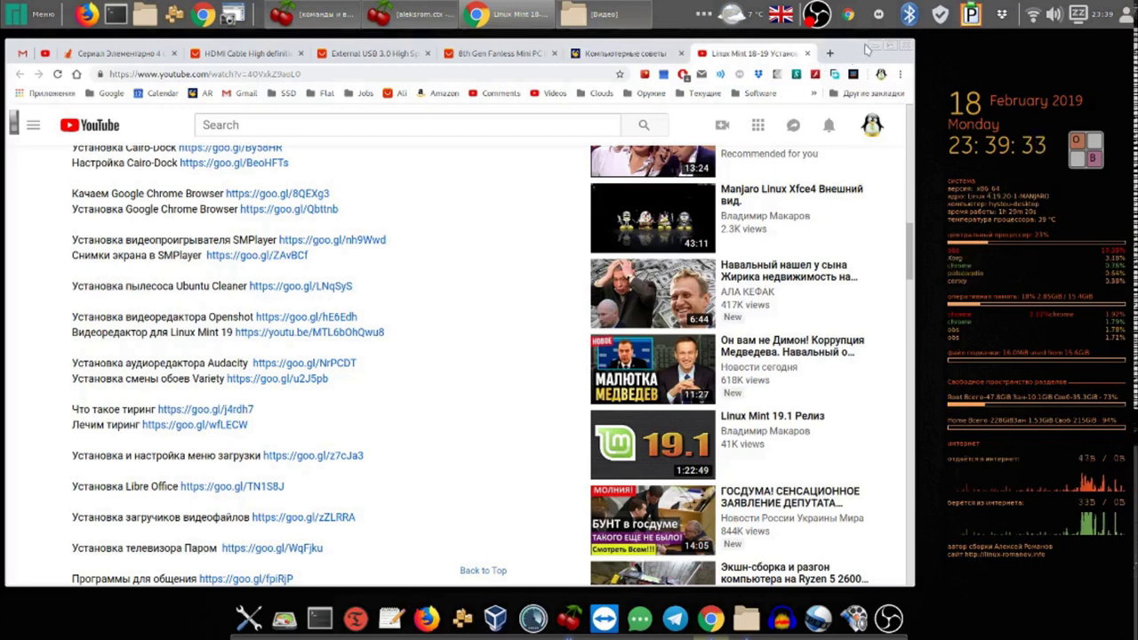
pyautogui.moveTo(868, 50); pyautogui.dragTo(865, 43)
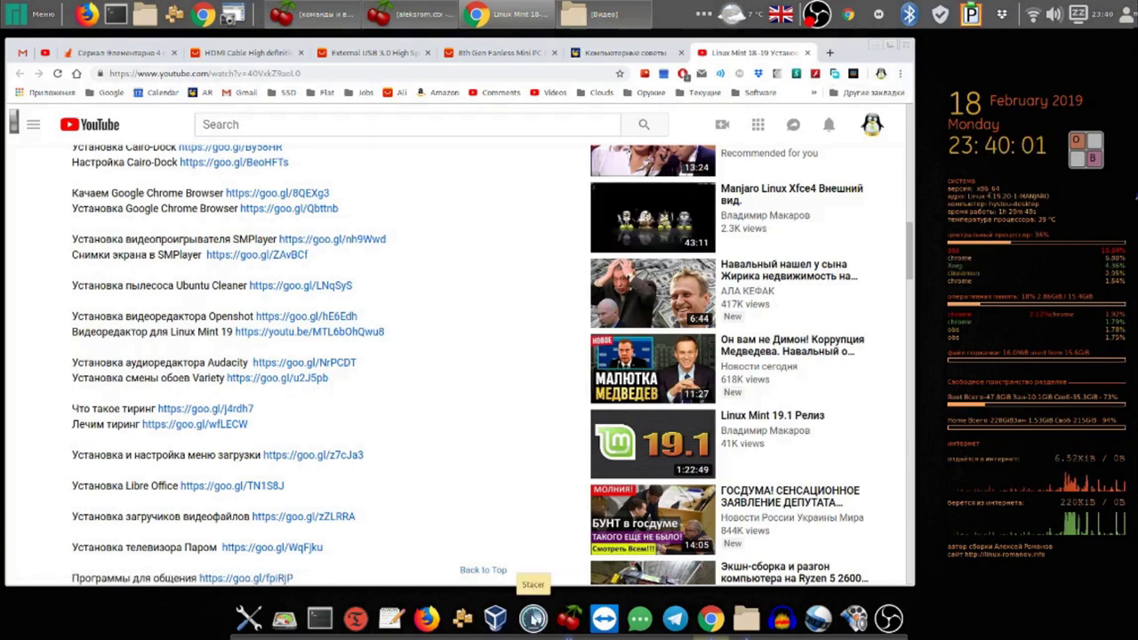
# - Launch Stacer, minimise the browser window, and scan all categories in the System Cleaner
pyautogui.click(533, 619)
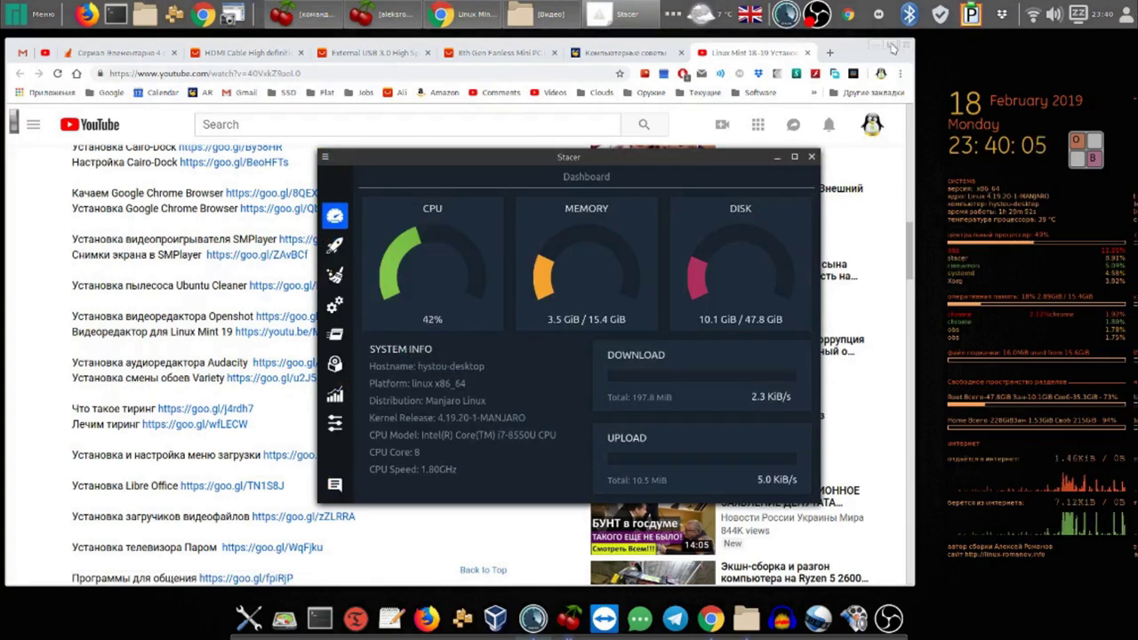
pyautogui.doubleClick(875, 51)
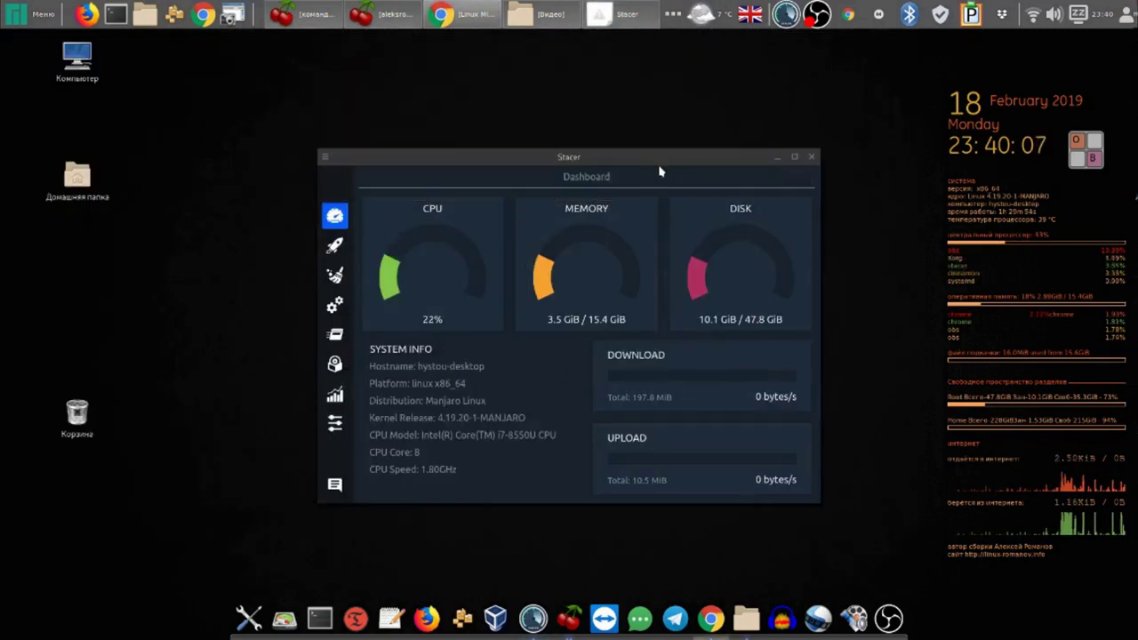
pyautogui.moveTo(655, 156); pyautogui.dragTo(567, 107)
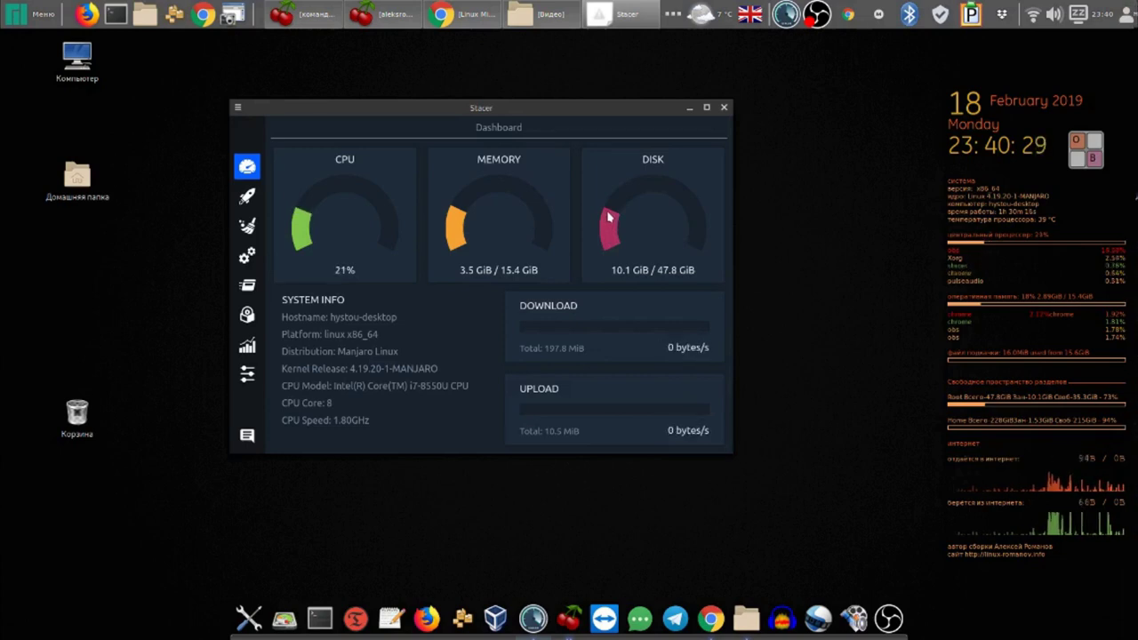
pyautogui.click(247, 226)
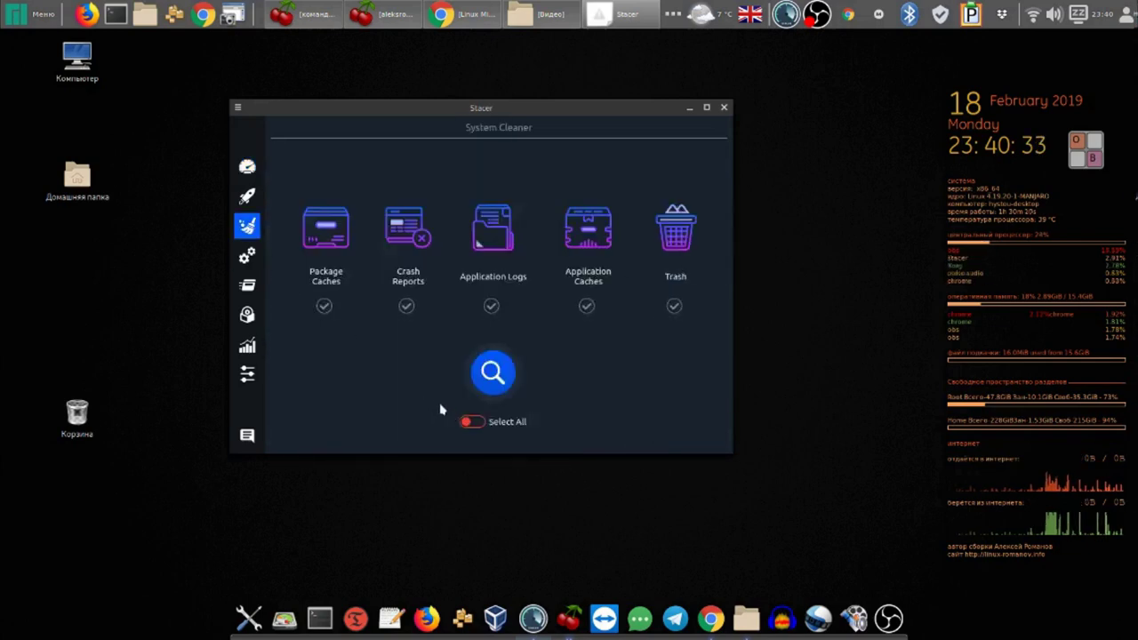
pyautogui.click(474, 423)
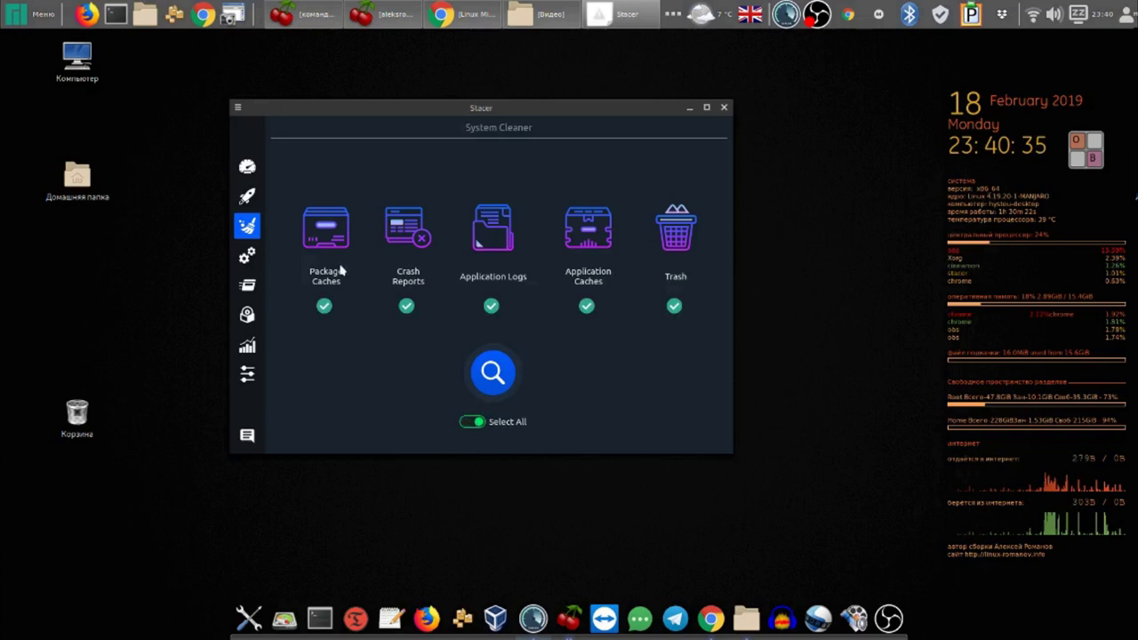
pyautogui.click(492, 374)
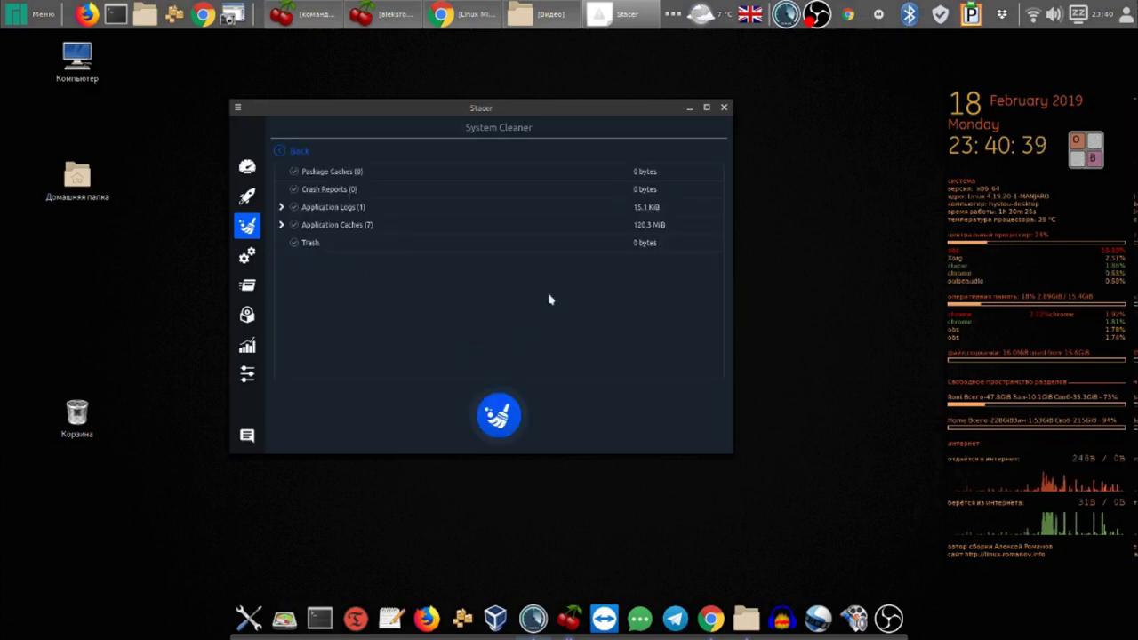
# - Clean the scanned Application Logs and Application Caches, and close Stacer while letting it continue in the system tray
pyautogui.click(588, 214)
pyautogui.click(575, 232)
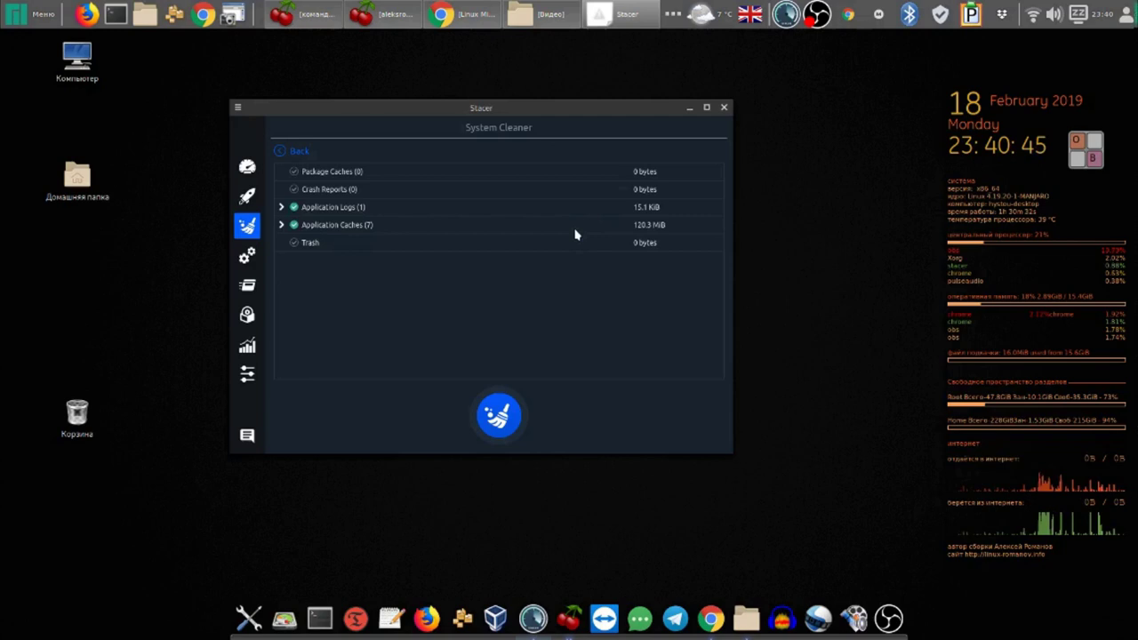
pyautogui.click(1078, 141)
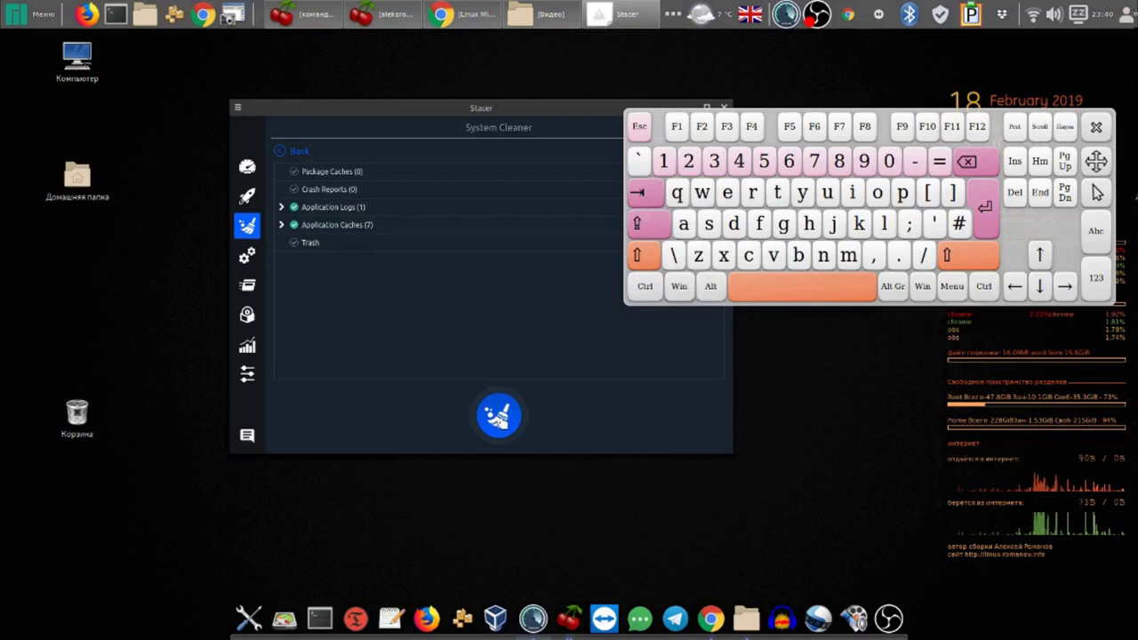
pyautogui.click(499, 416)
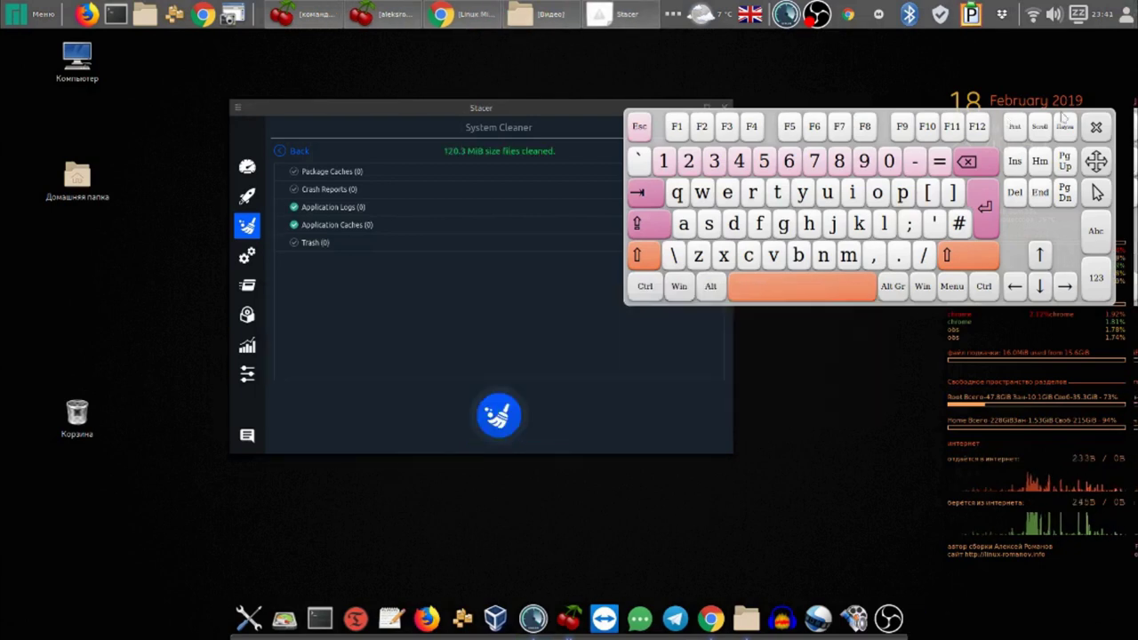
pyautogui.click(1098, 128)
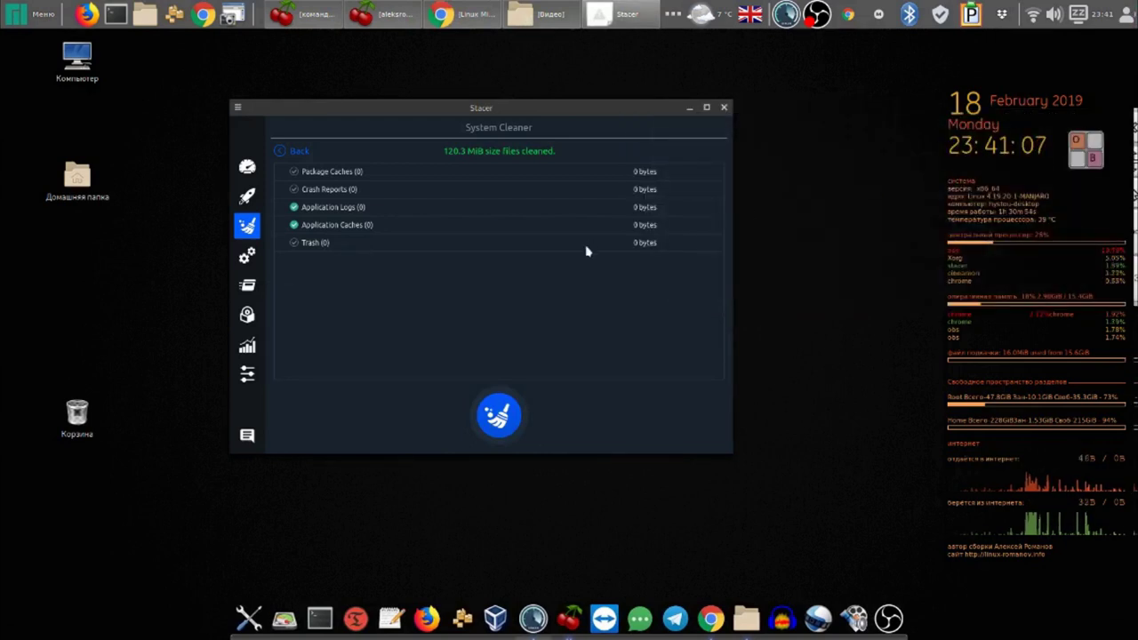
pyautogui.click(725, 108)
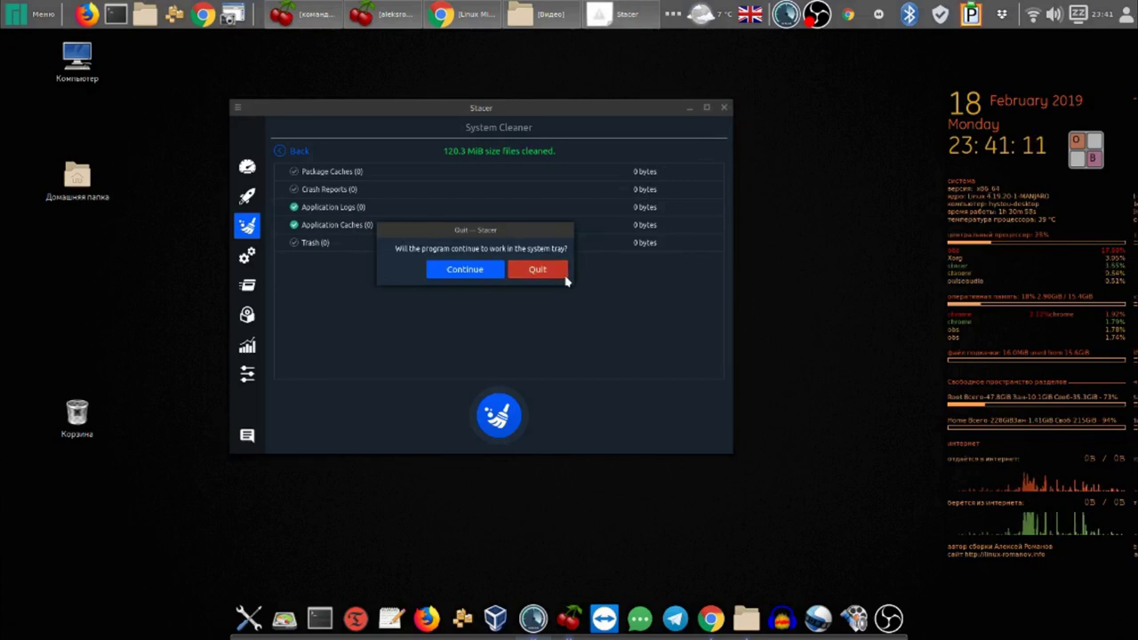
pyautogui.click(464, 271)
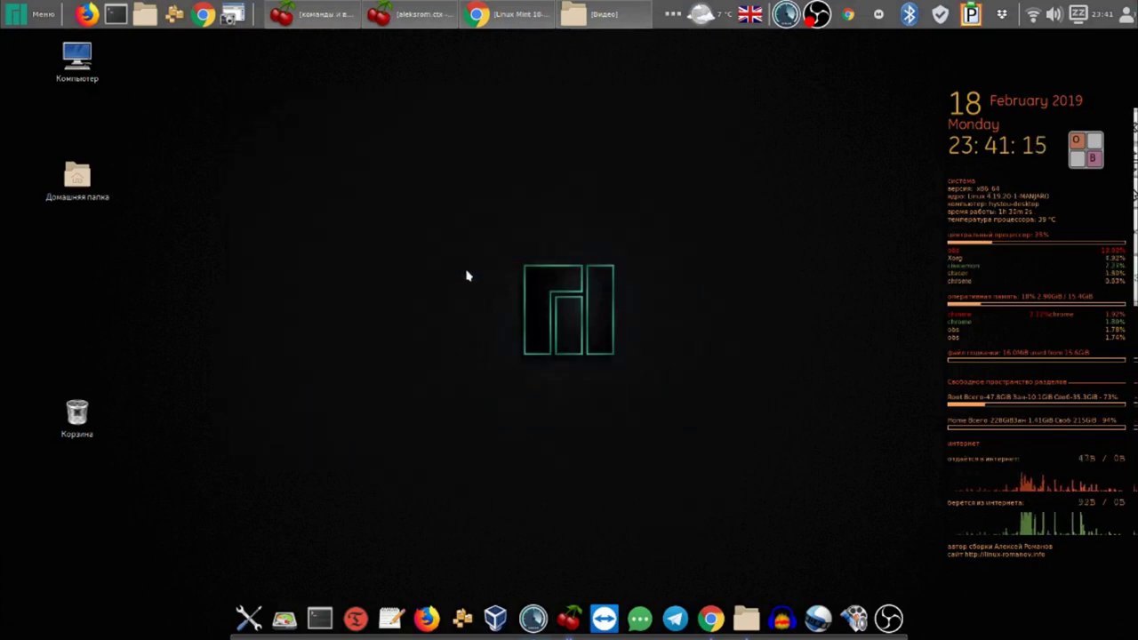
# - View Stacer's Settings page from its system tray entry, and quit the program completely
pyautogui.click(786, 15)
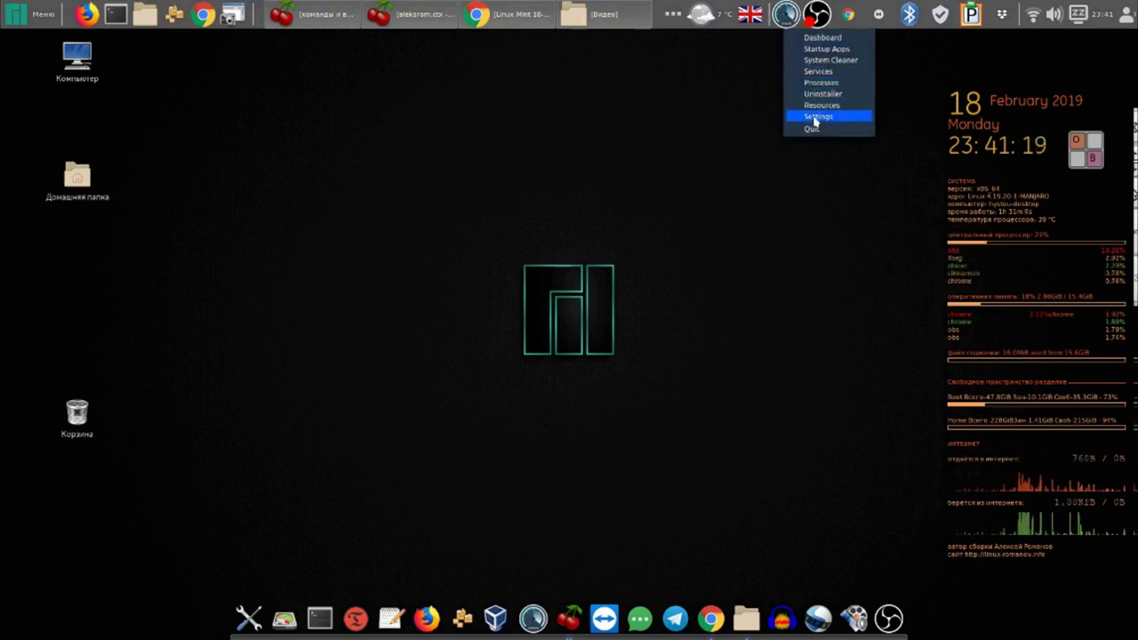
pyautogui.click(818, 117)
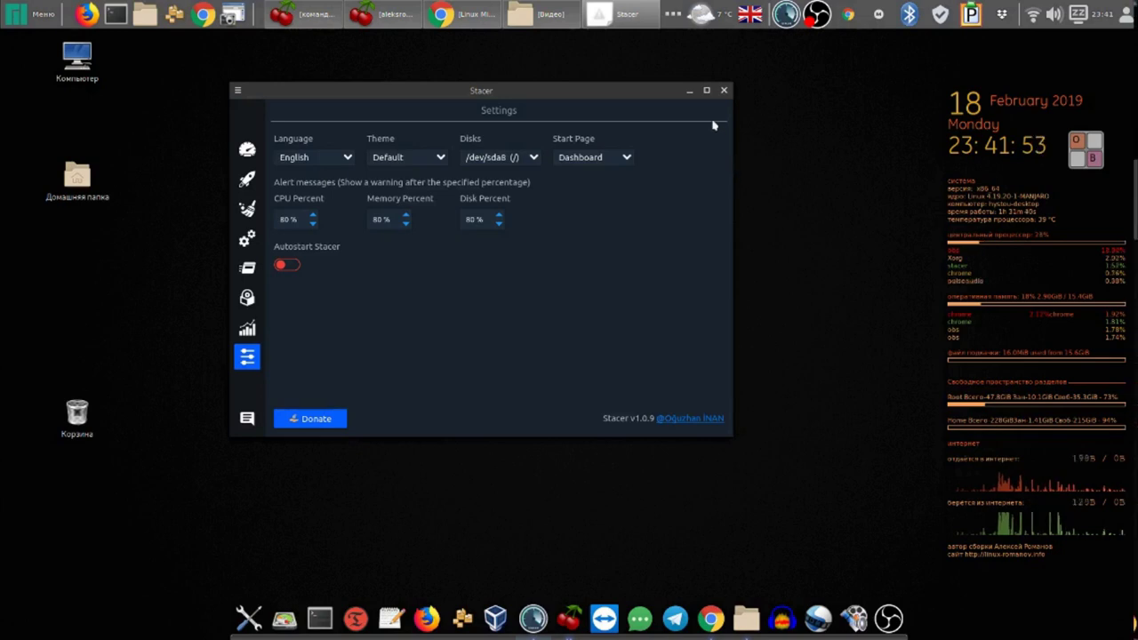
pyautogui.click(723, 92)
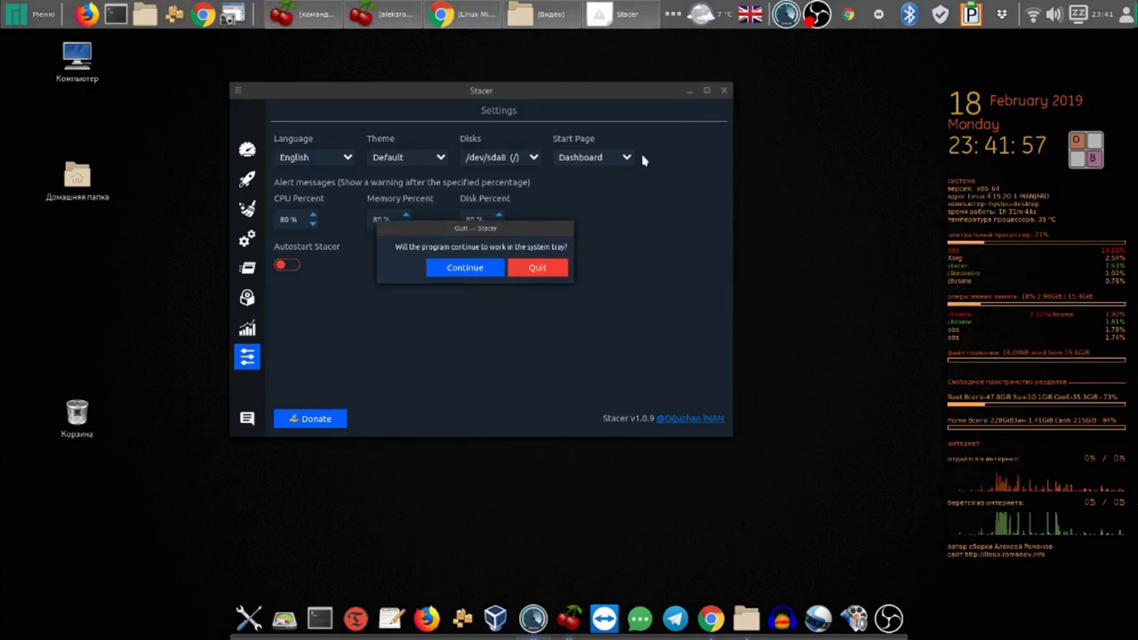
pyautogui.click(555, 266)
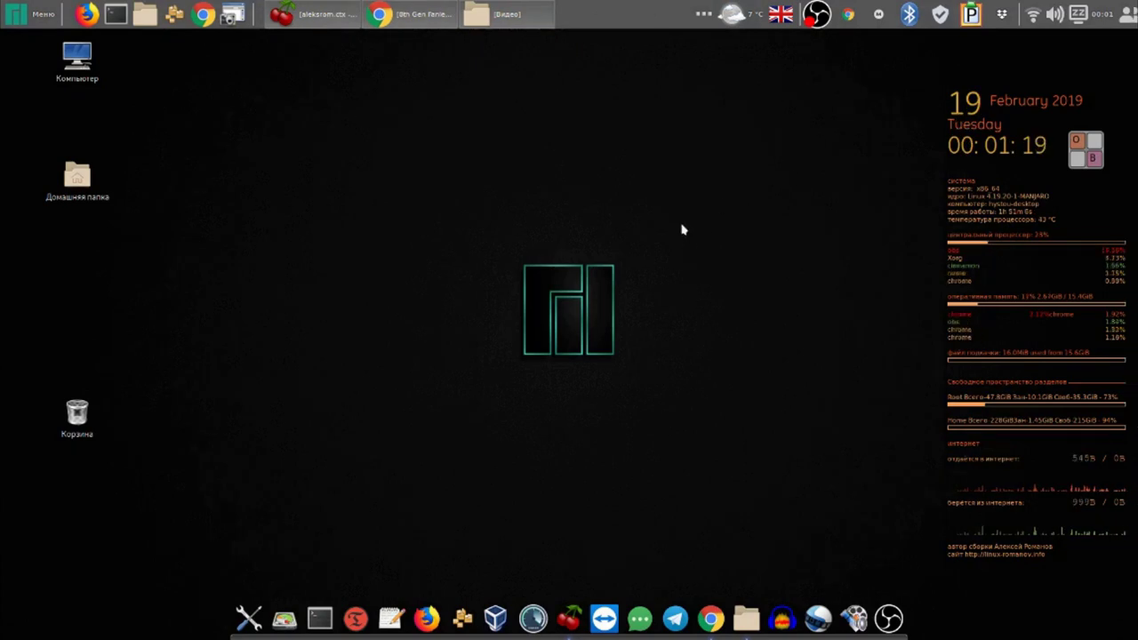
# - Launch Timeshift and authenticate as super user with the account password
pyautogui.click(355, 618)
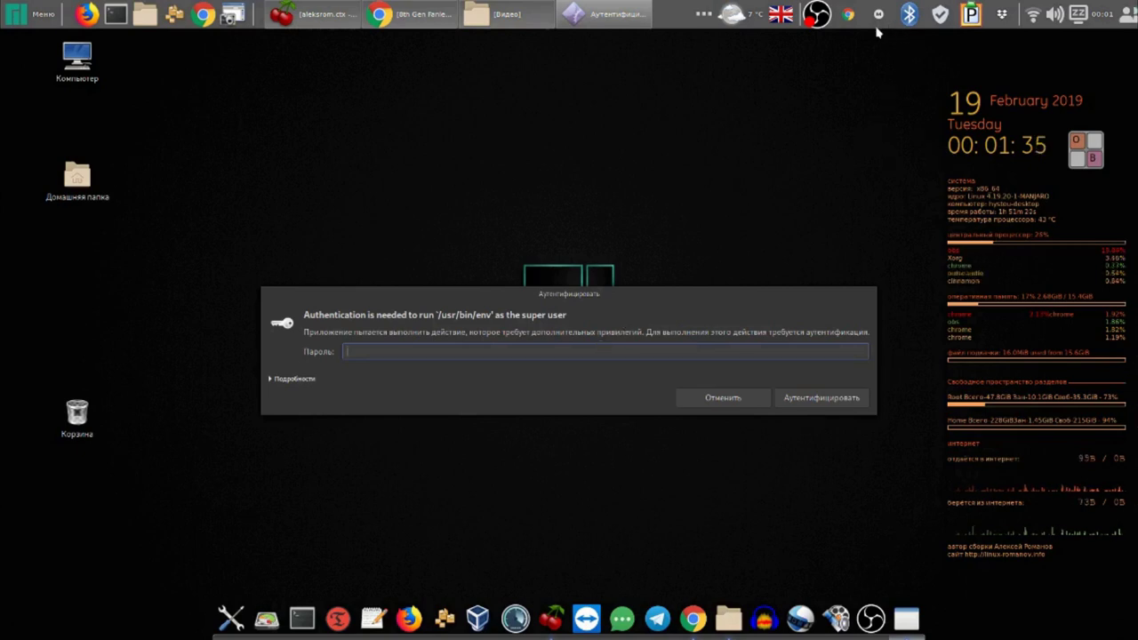
pyautogui.rightClick(816, 14)
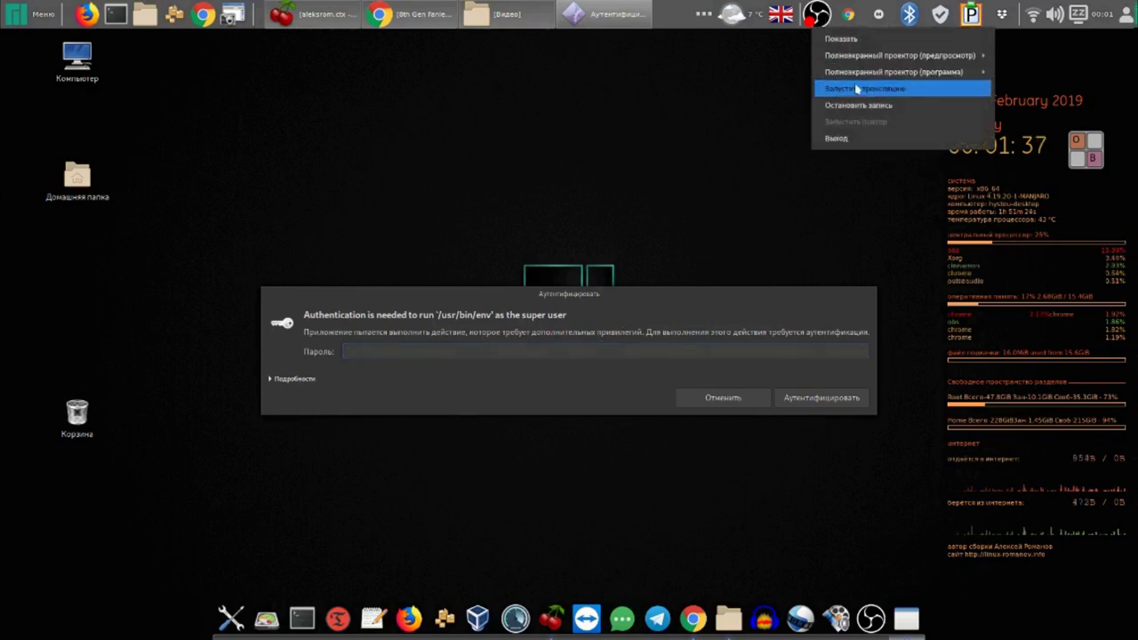
pyautogui.click(856, 106)
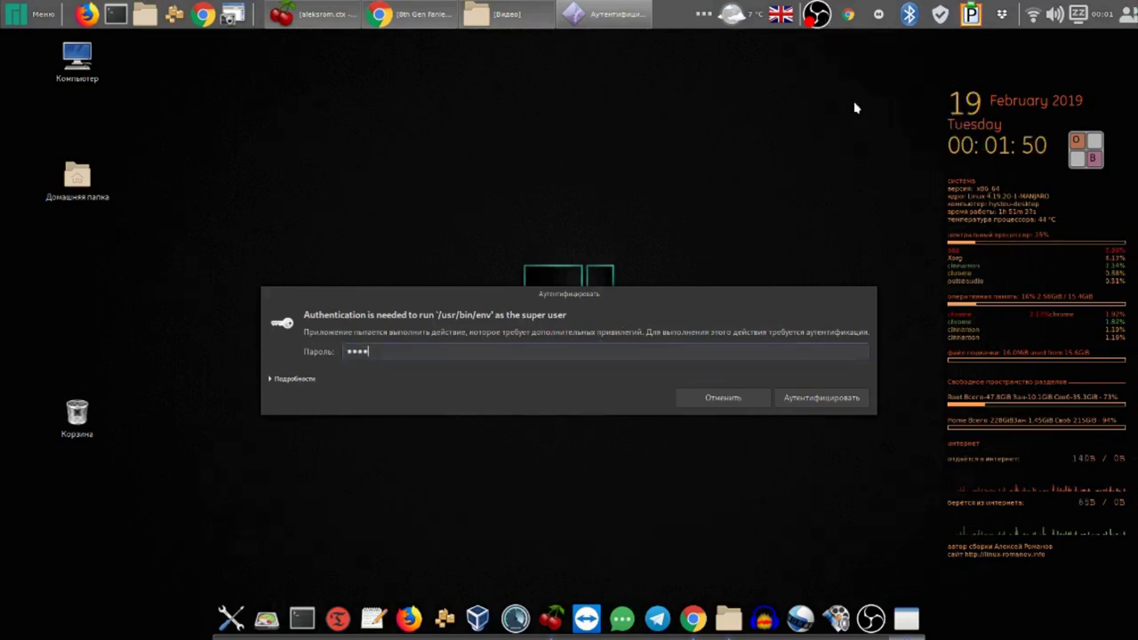
pyautogui.click(820, 399)
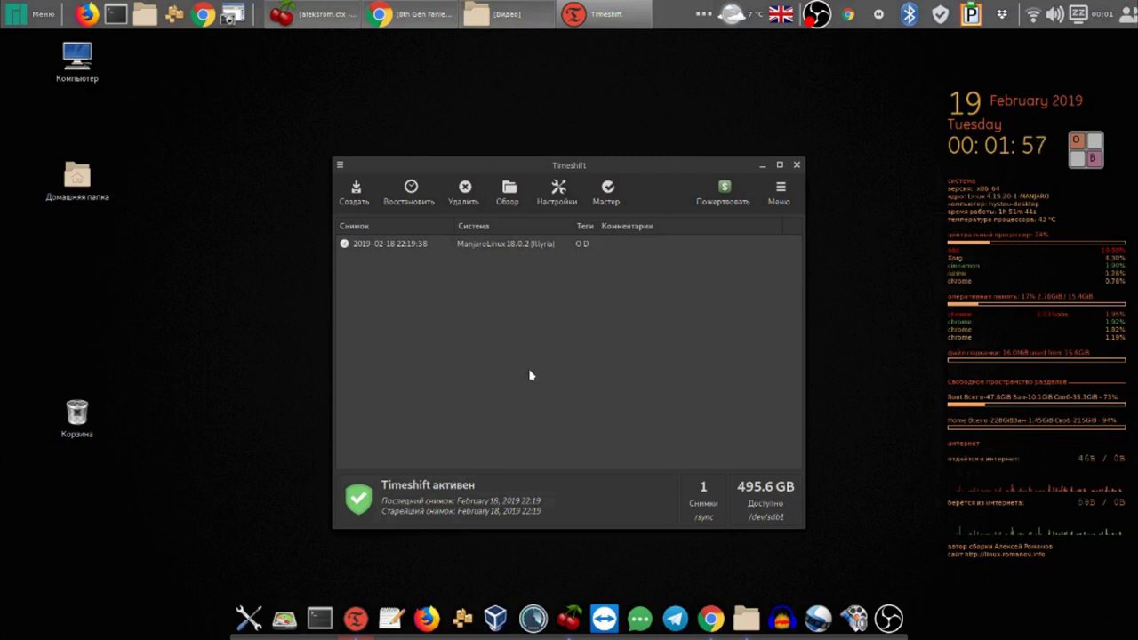
# - Create a new system snapshot in addition to the existing one, and close Timeshift
pyautogui.click(506, 246)
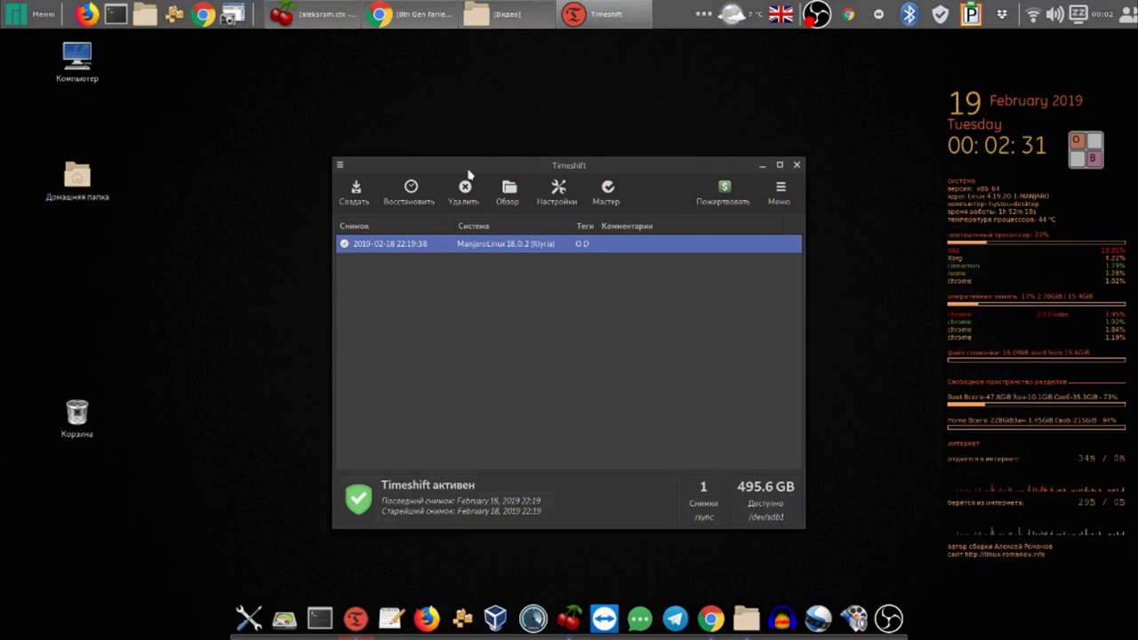
pyautogui.click(355, 196)
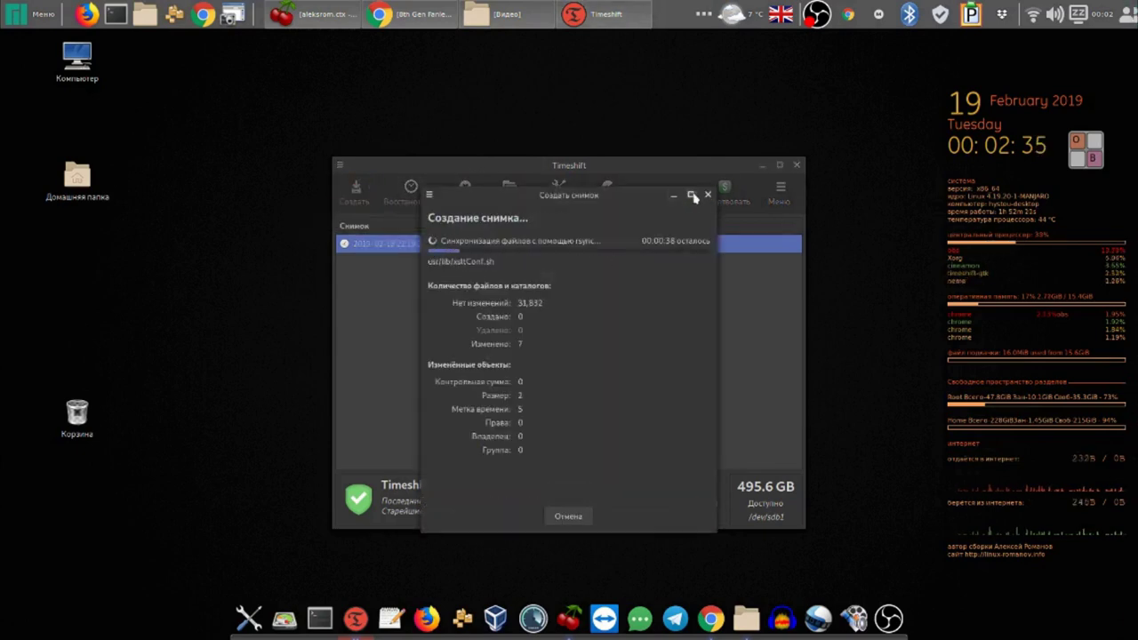
pyautogui.moveTo(615, 198); pyautogui.dragTo(413, 99)
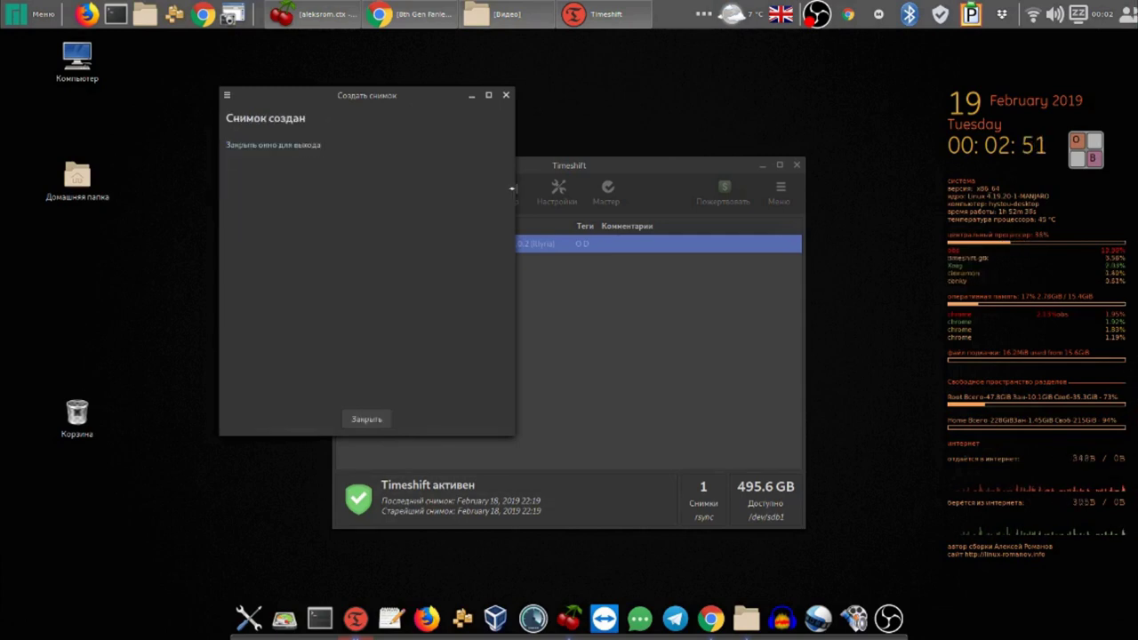
pyautogui.press('Escape')
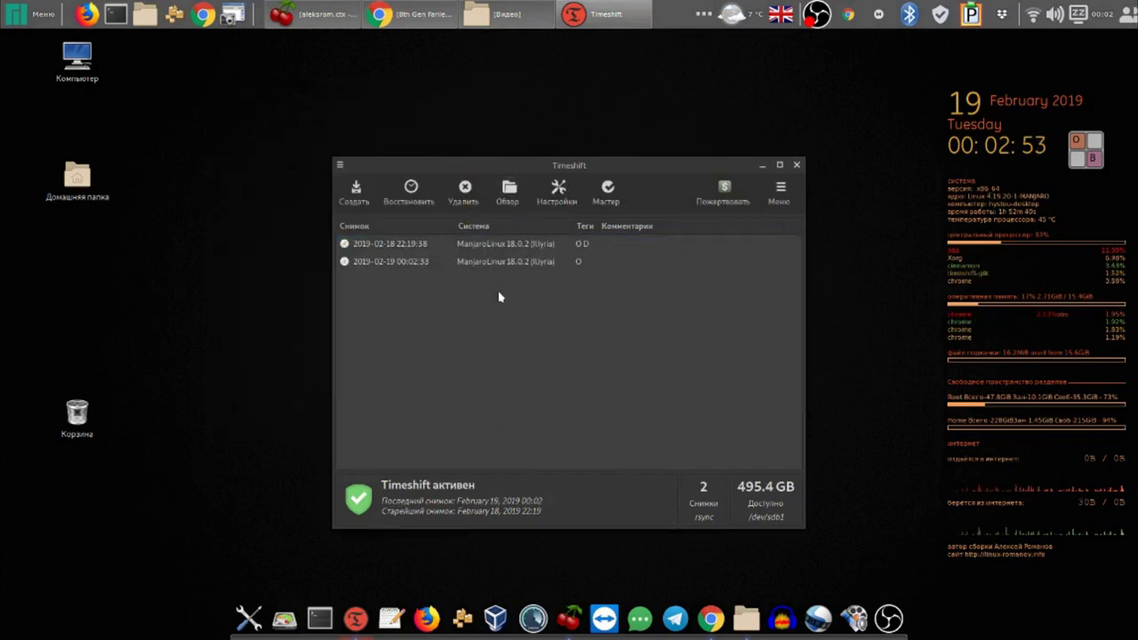
pyautogui.moveTo(581, 267)
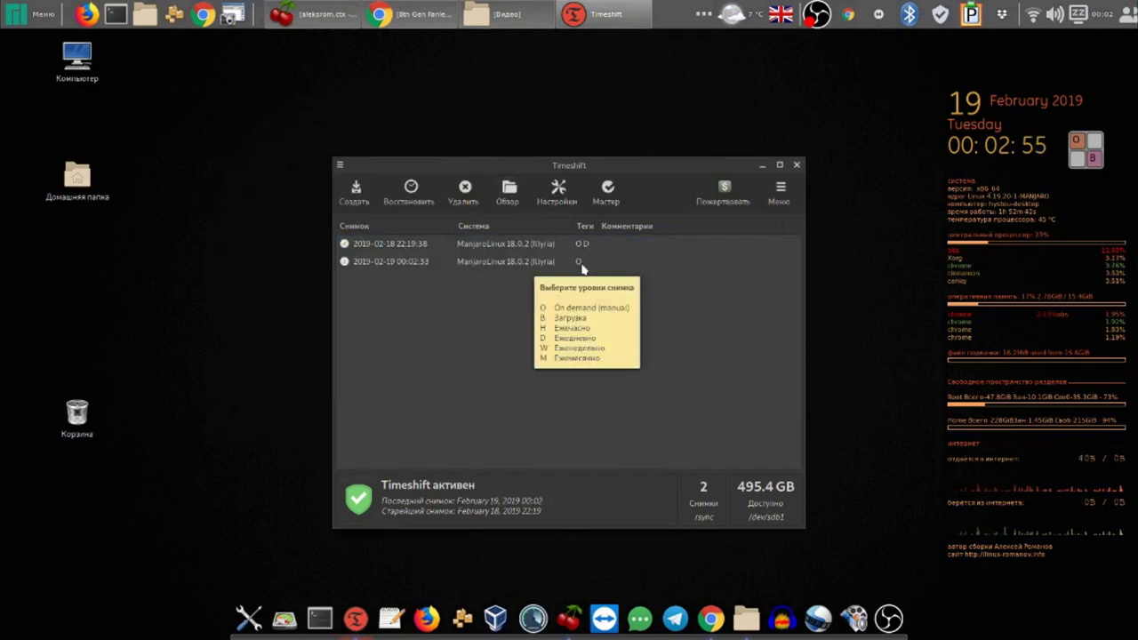
pyautogui.click(797, 166)
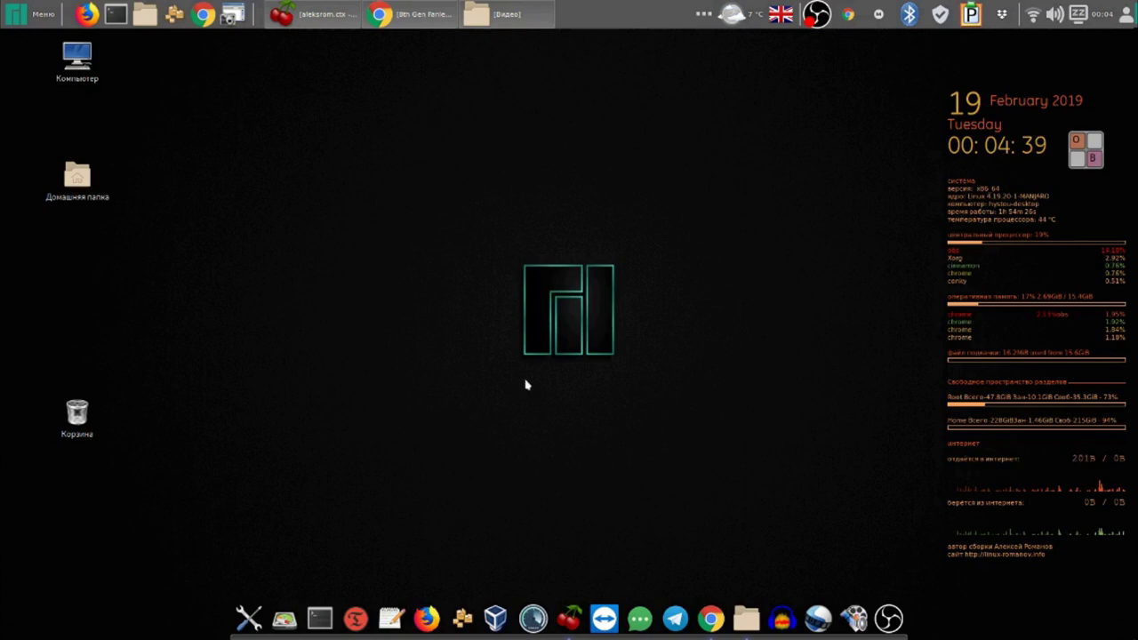
pyautogui.rightClick(816, 19)
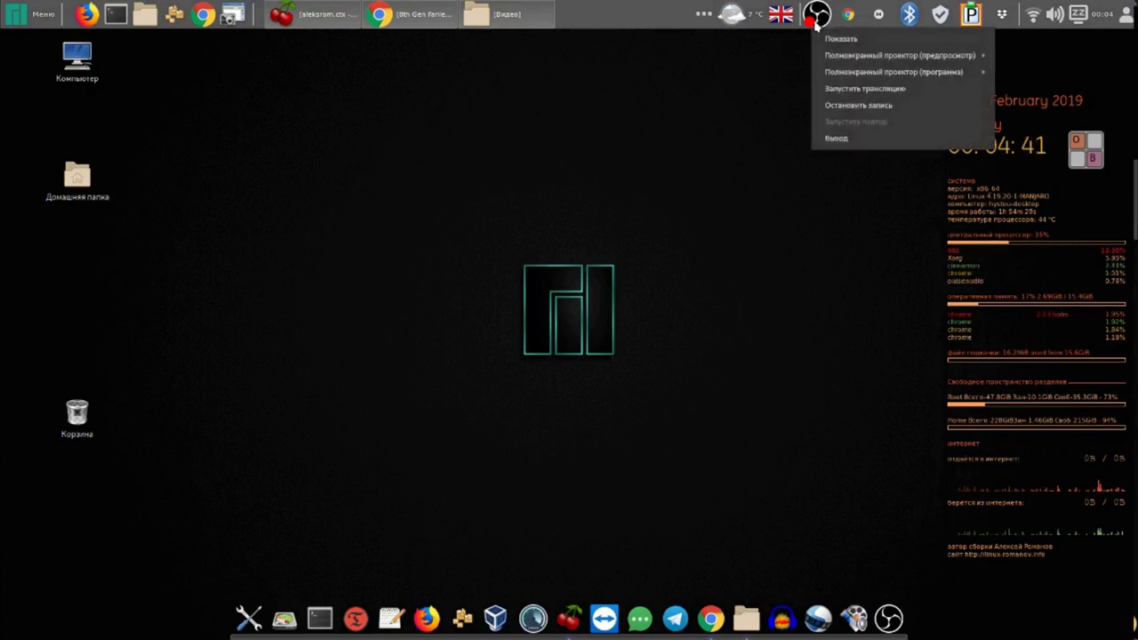
pyautogui.click(859, 107)
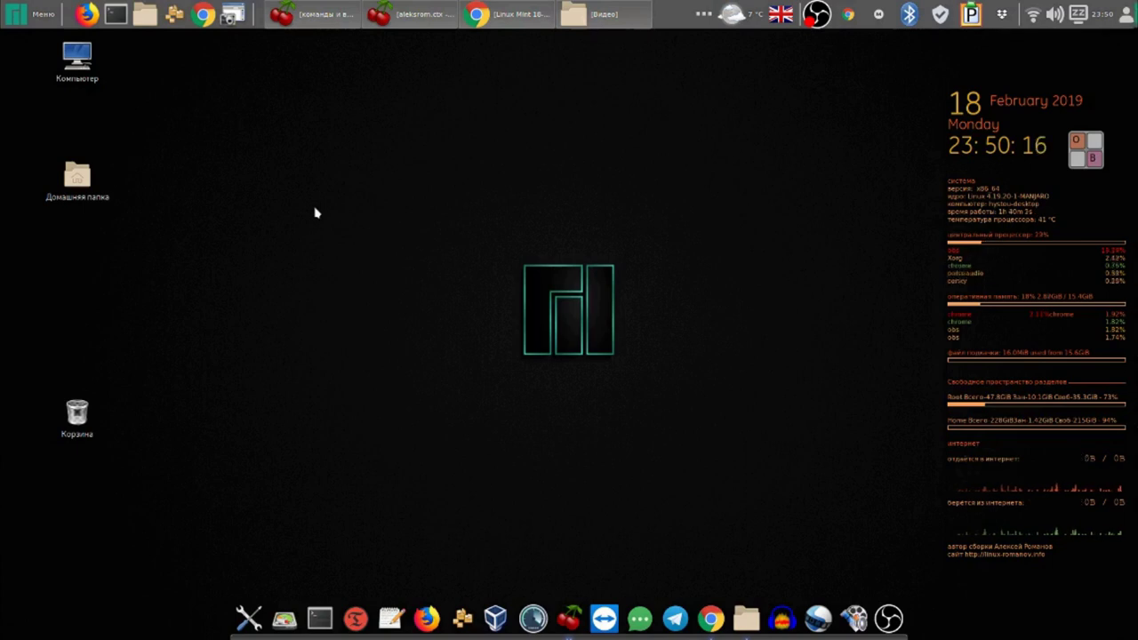
pyautogui.click(782, 621)
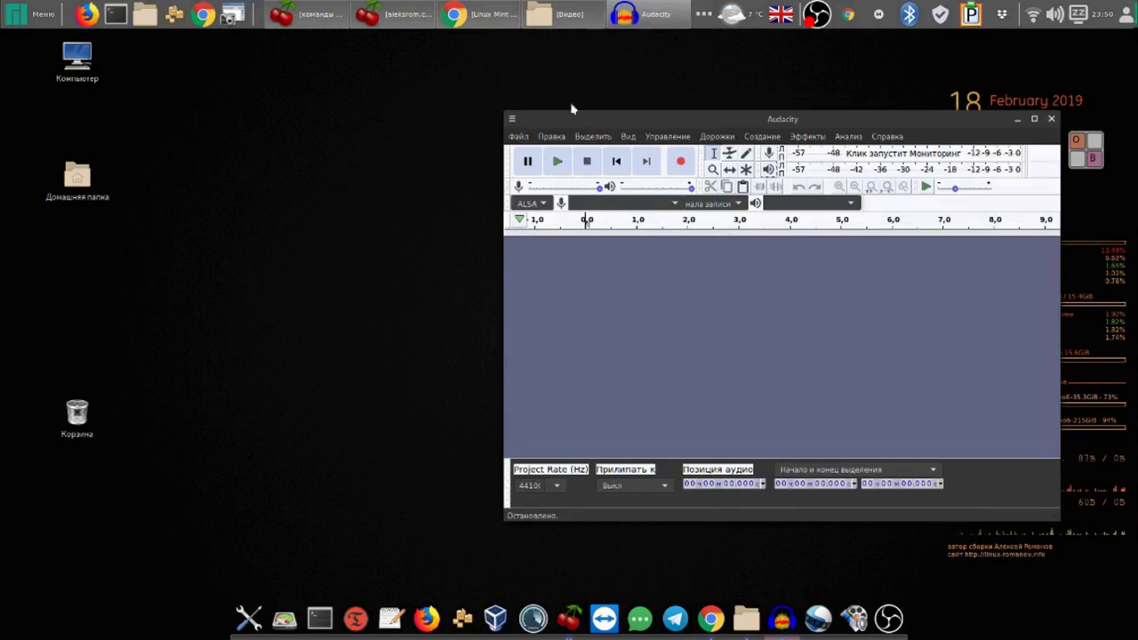
pyautogui.click(566, 18)
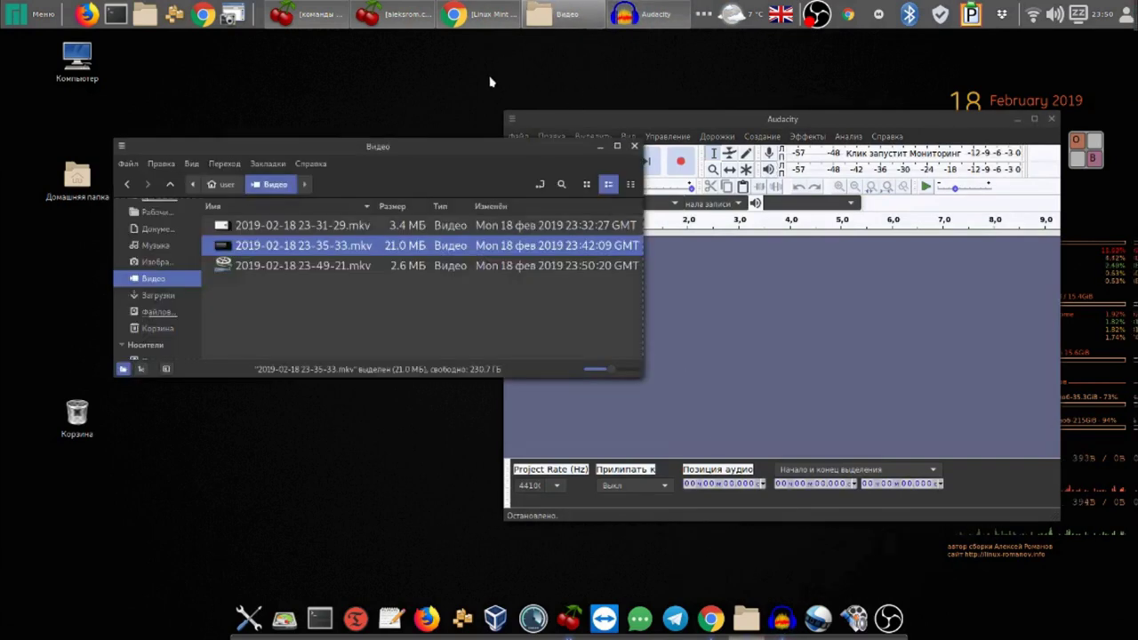
pyautogui.click(270, 228)
pyautogui.moveTo(270, 228); pyautogui.dragTo(807, 366)
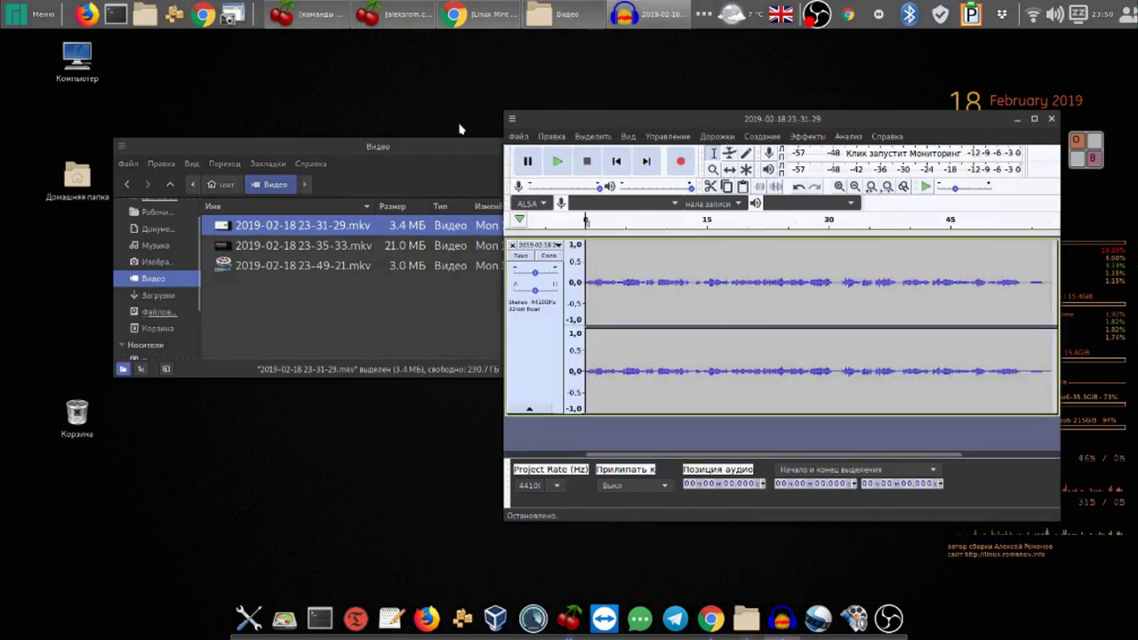
# - Preview the imported track, raise its gain while playback is stopped, and play it again to compare the loudness
pyautogui.click(559, 163)
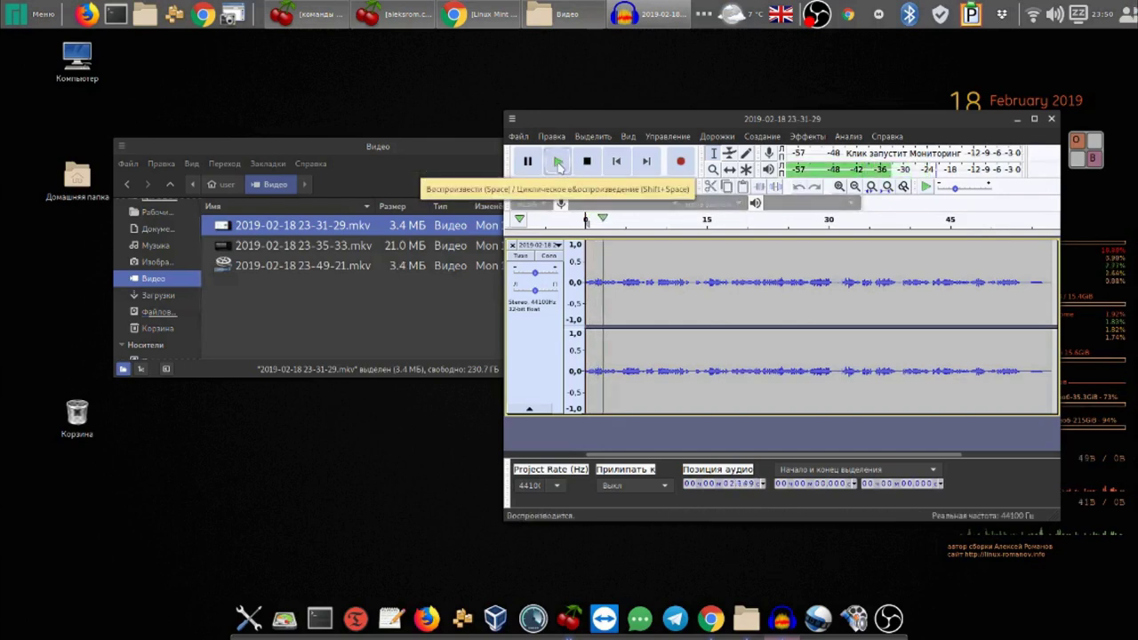
pyautogui.click(588, 163)
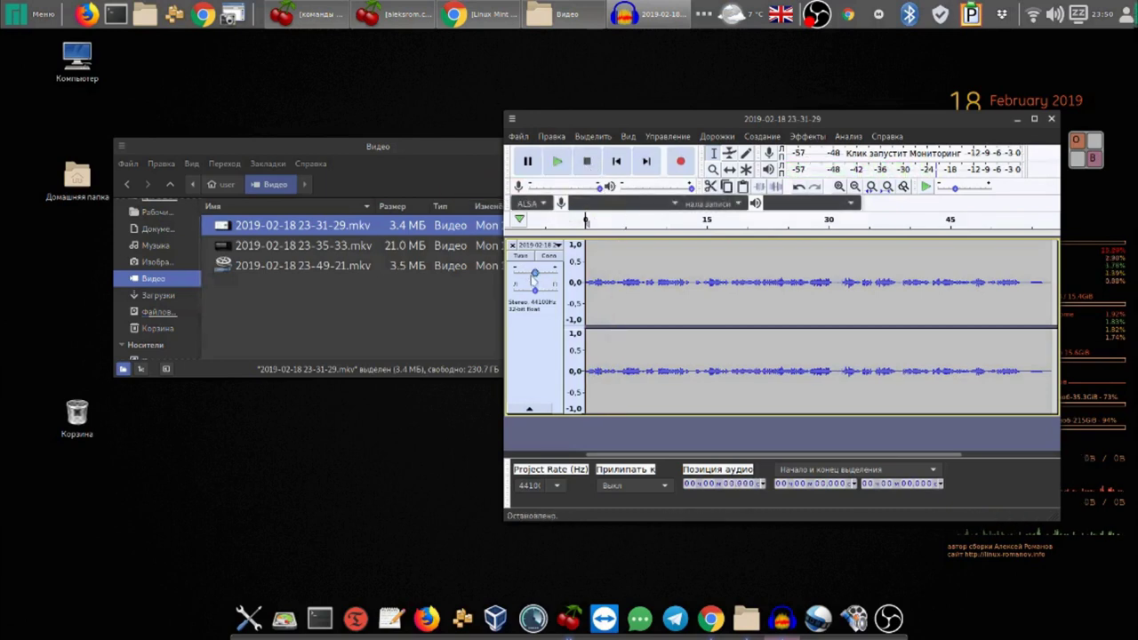
pyautogui.moveTo(534, 277); pyautogui.dragTo(564, 282)
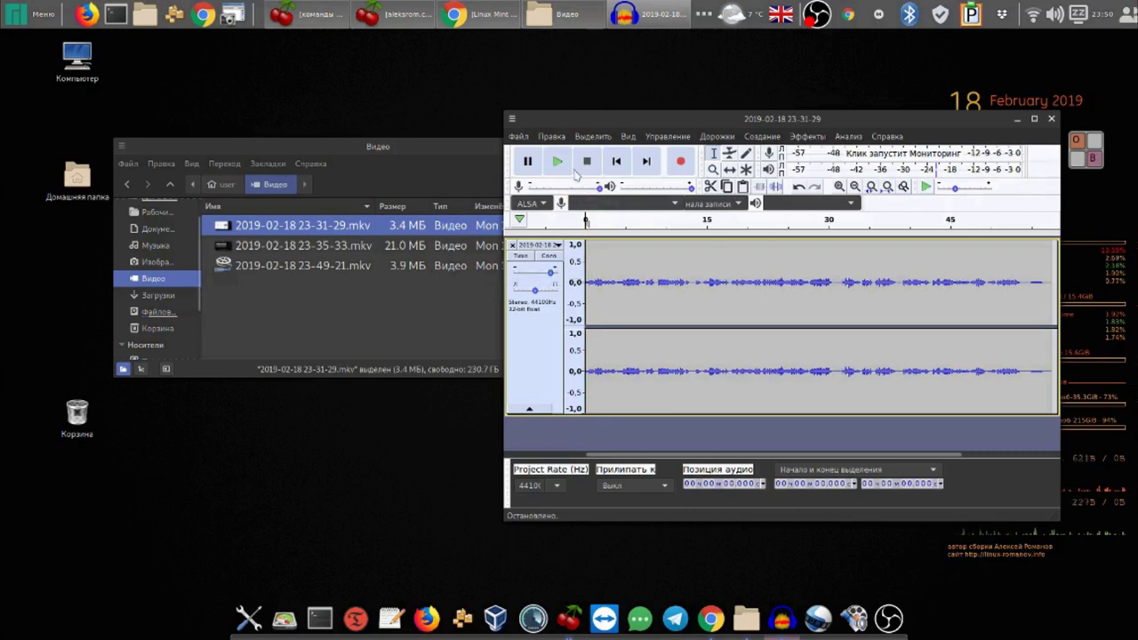
pyautogui.click(559, 162)
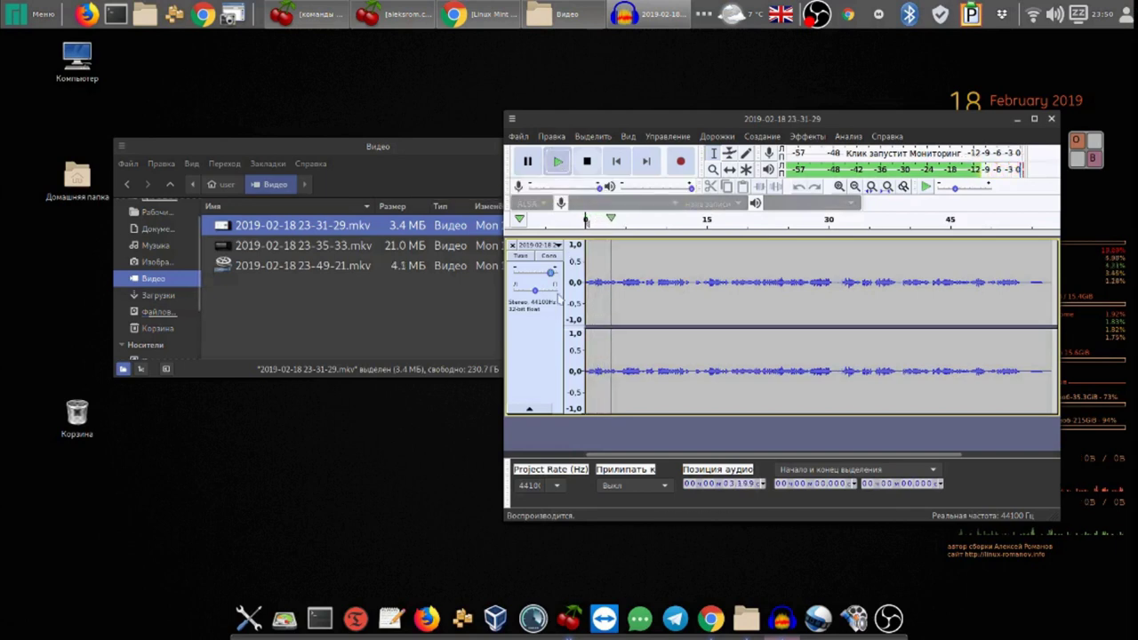
# - Lower the imported track's gain slightly during playback, and pause the playback
pyautogui.moveTo(552, 276); pyautogui.dragTo(547, 274)
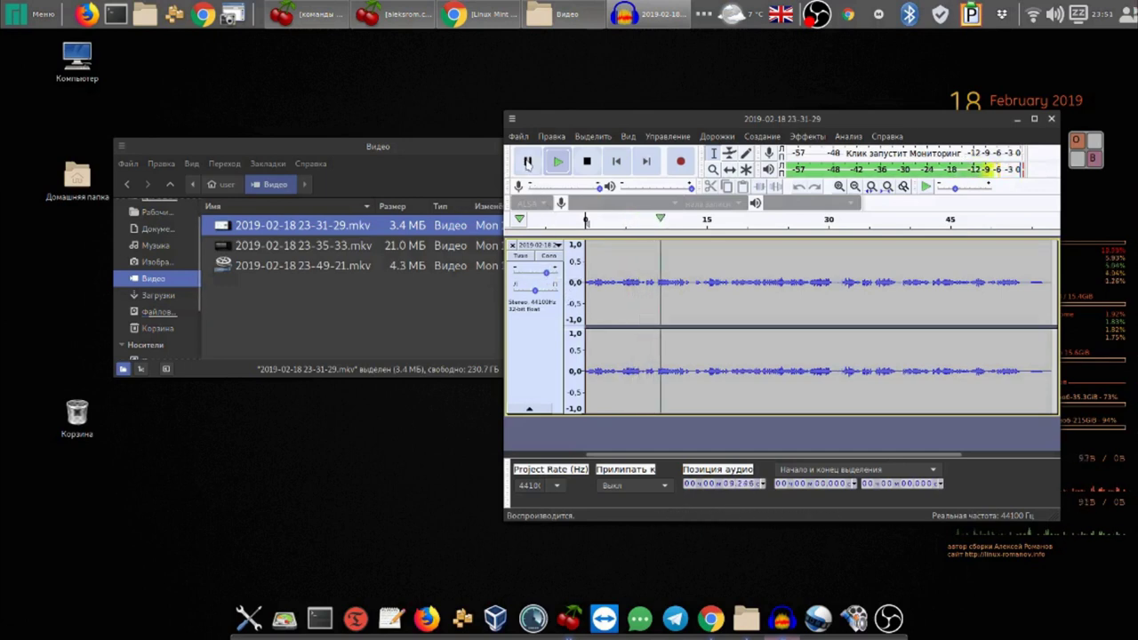
pyautogui.press('p')
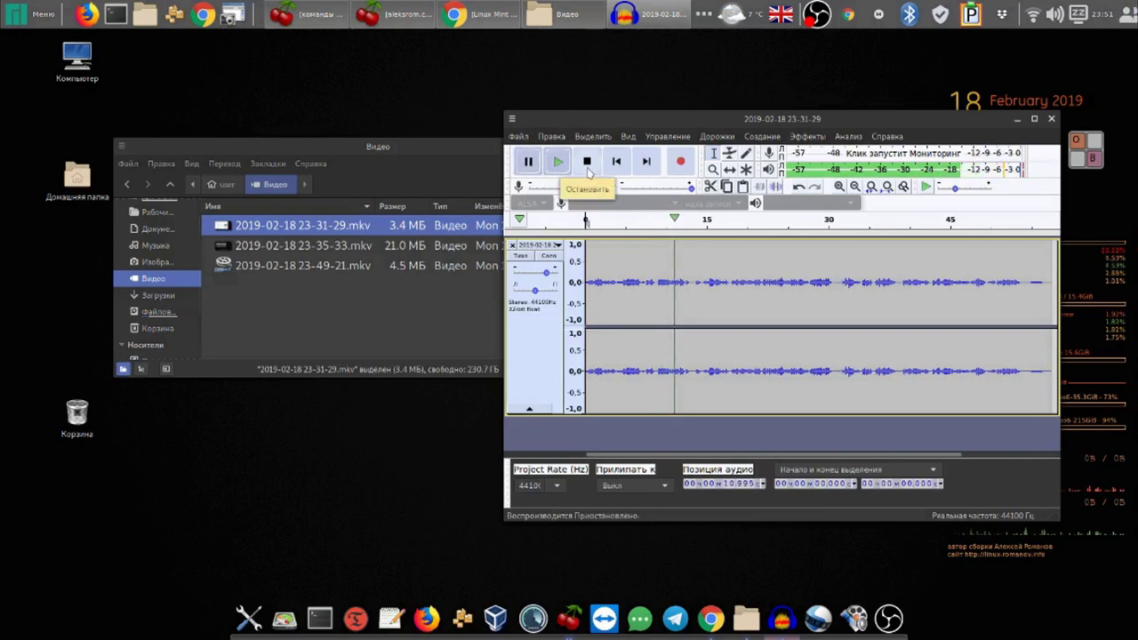
# - Review the available audio import and export options, including the MP3, WAV and OGG export formats
pyautogui.click(522, 138)
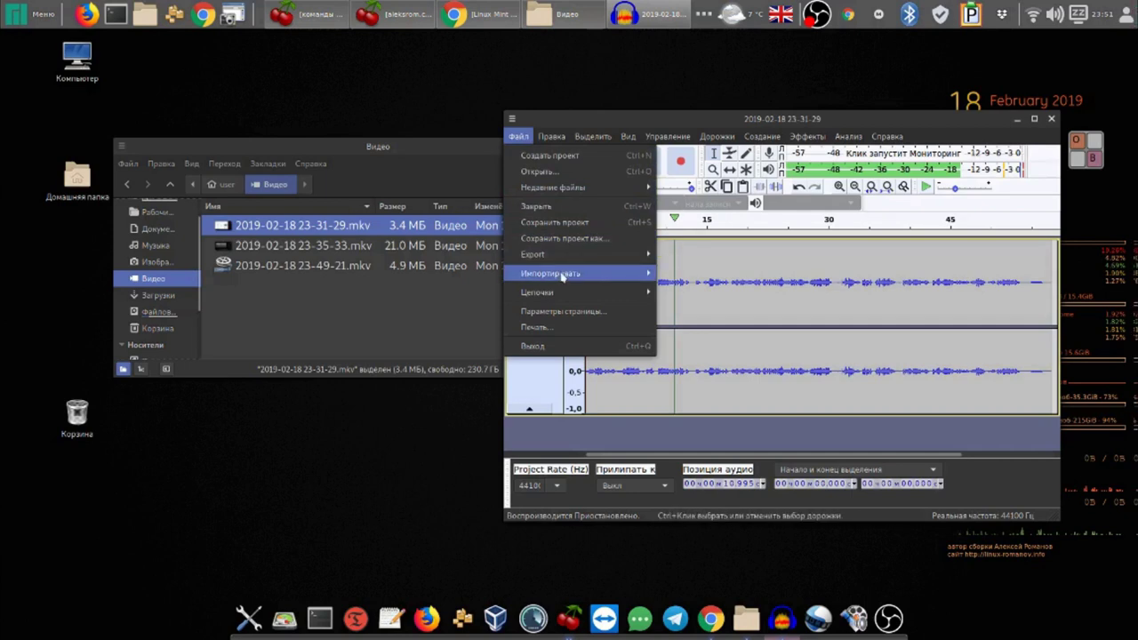
pyautogui.moveTo(562, 276)
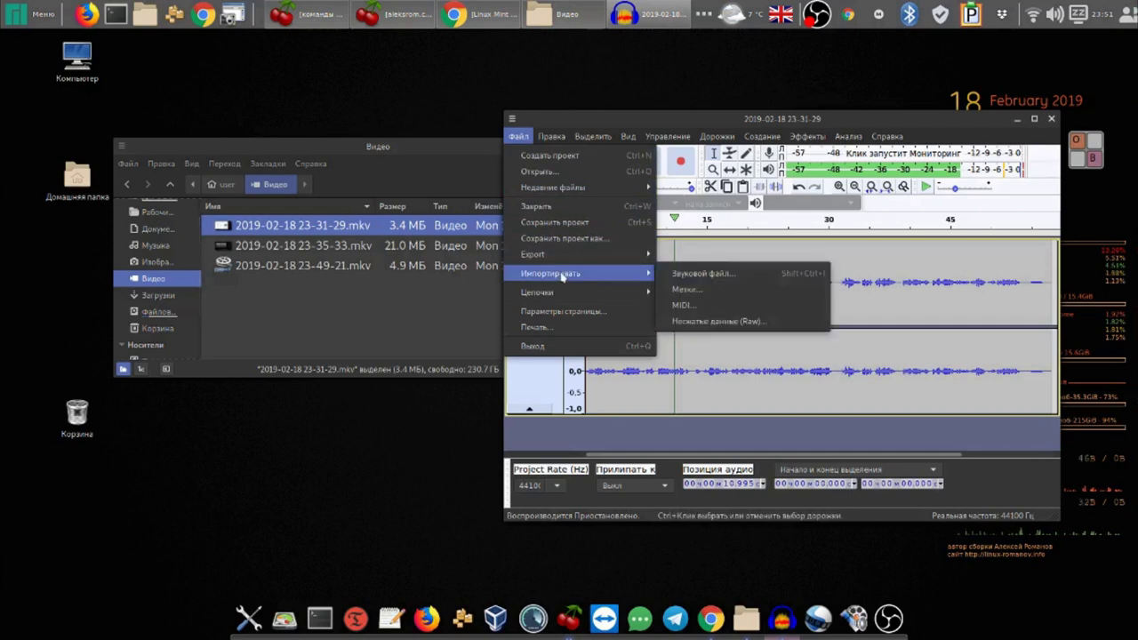
pyautogui.moveTo(563, 256)
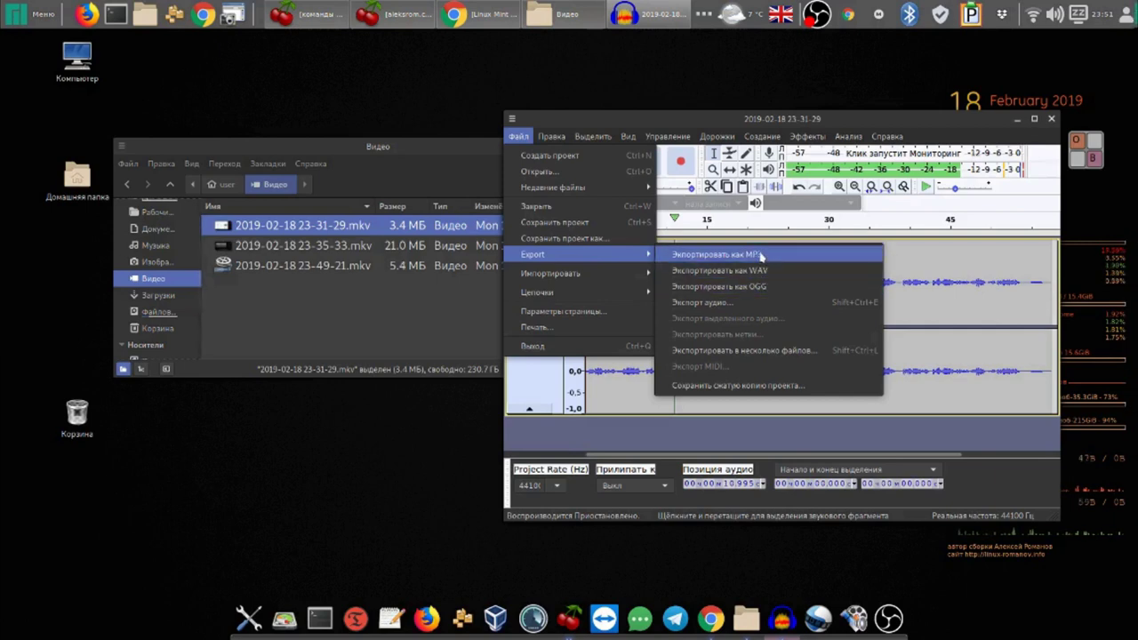
pyautogui.moveTo(888, 136)
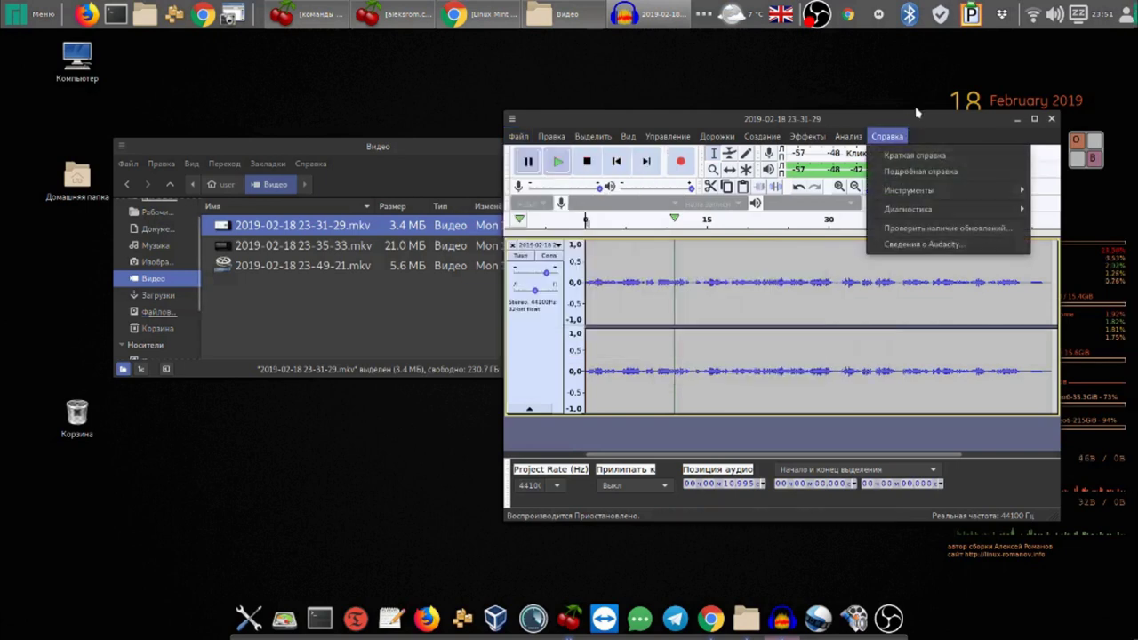
pyautogui.click(678, 116)
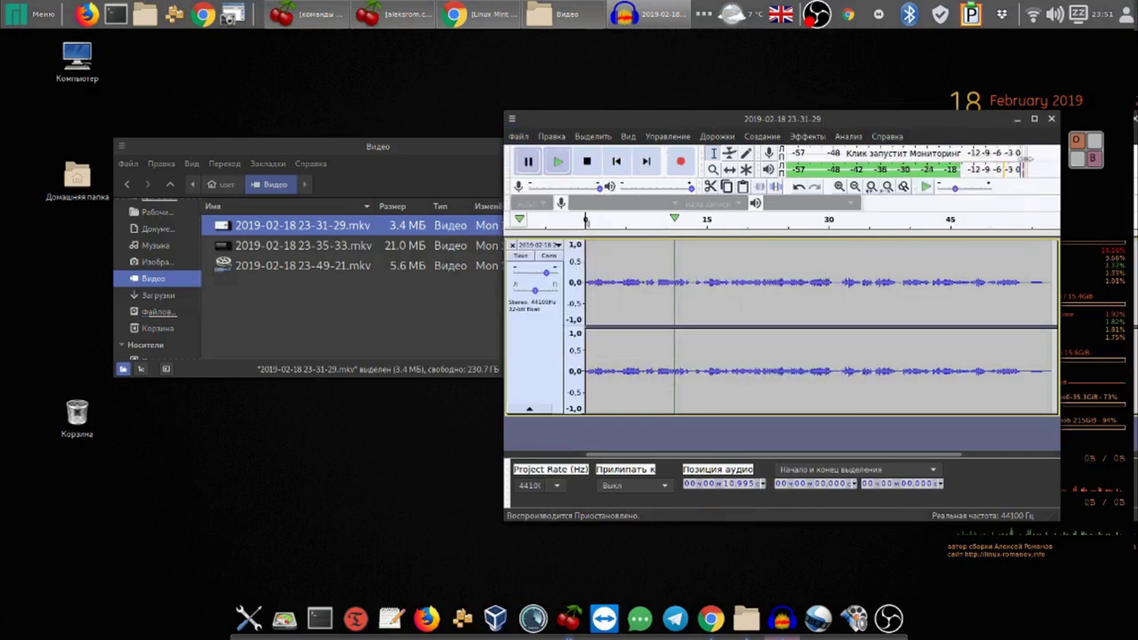
# - Close Audacity without saving the project changes, and minimize the Видео folder window
pyautogui.click(1051, 121)
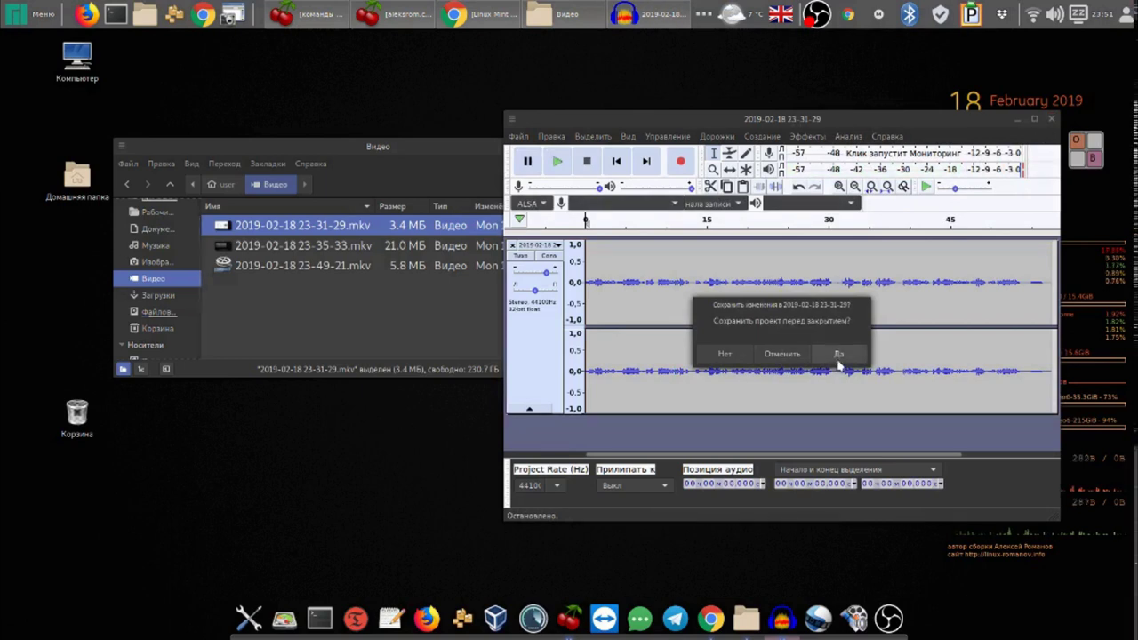
pyautogui.click(731, 354)
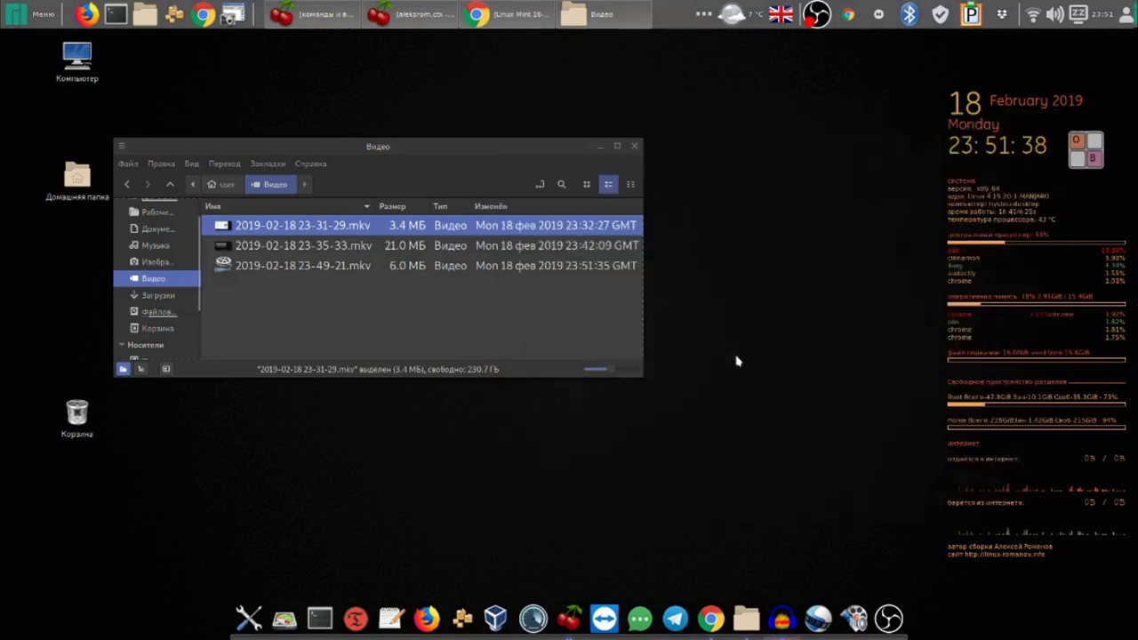
pyautogui.click(600, 147)
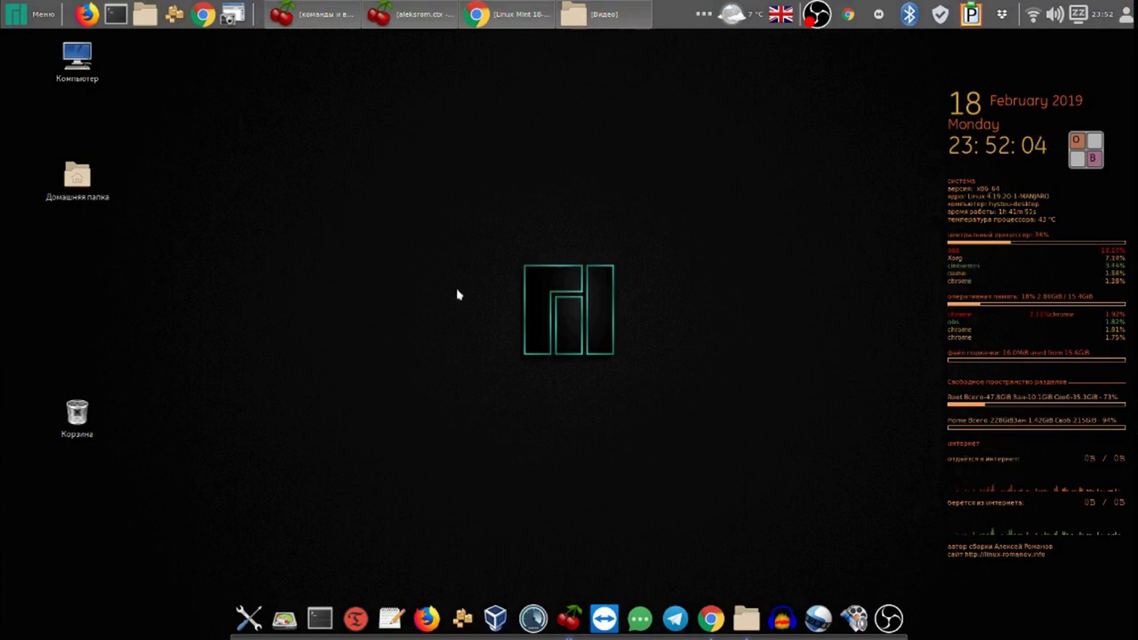
# - Switch to the CherryTree notes with the my pc node, examine its hardware photos, and minimize the window
pyautogui.click(436, 23)
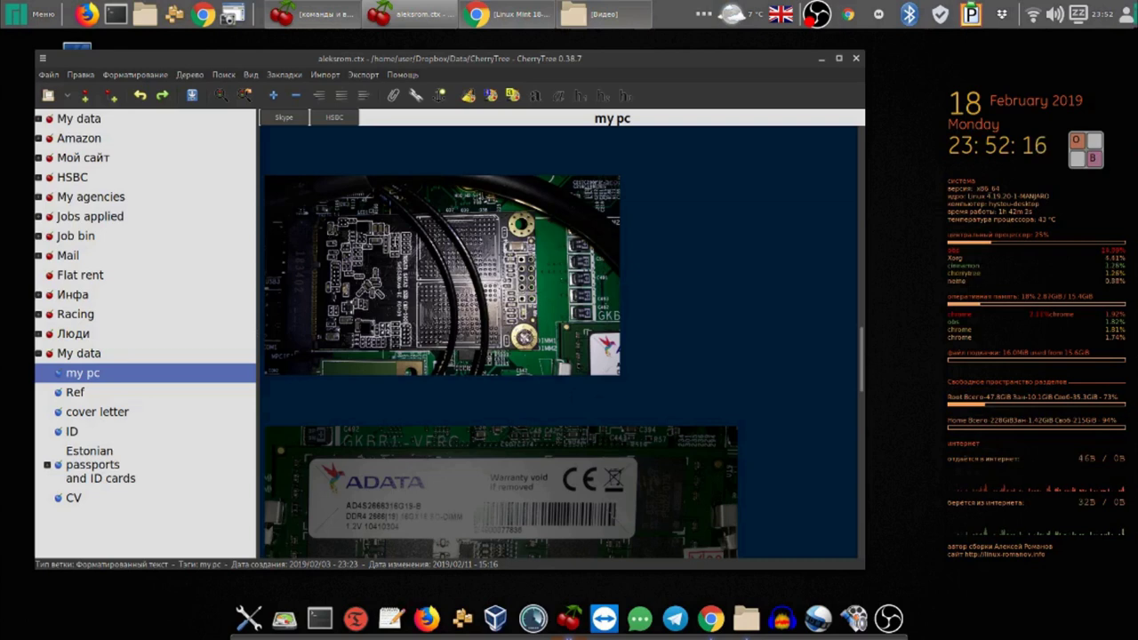
pyautogui.scroll(-1, 862, 364)
pyautogui.moveTo(863, 365); pyautogui.dragTo(872, 407)
pyautogui.moveTo(873, 426); pyautogui.dragTo(892, 479)
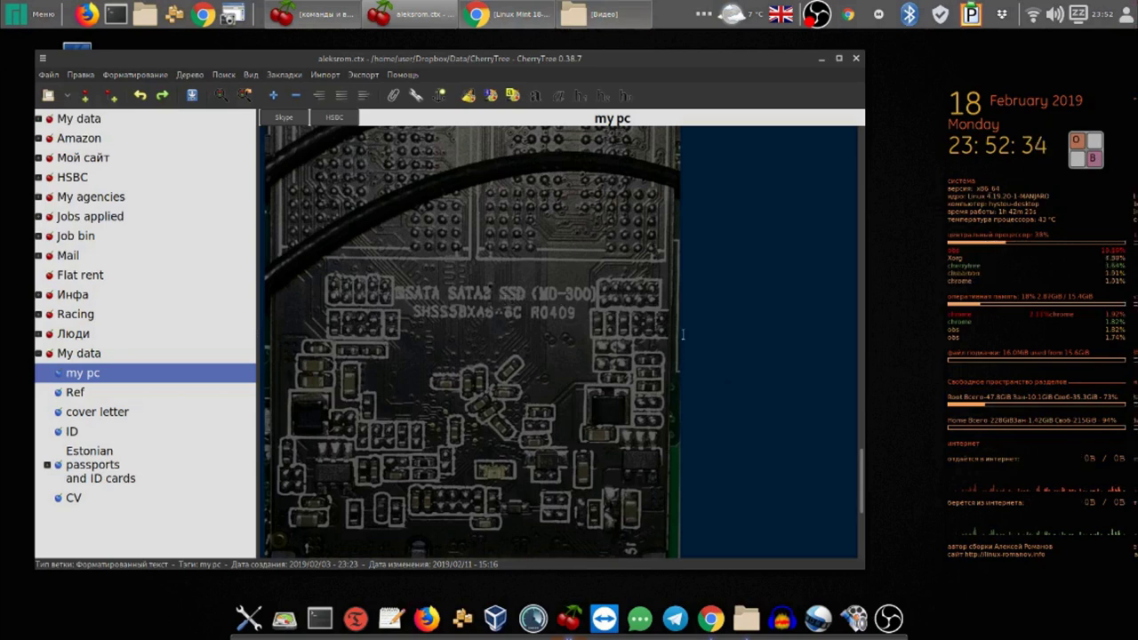
pyautogui.moveTo(863, 483); pyautogui.dragTo(850, 436)
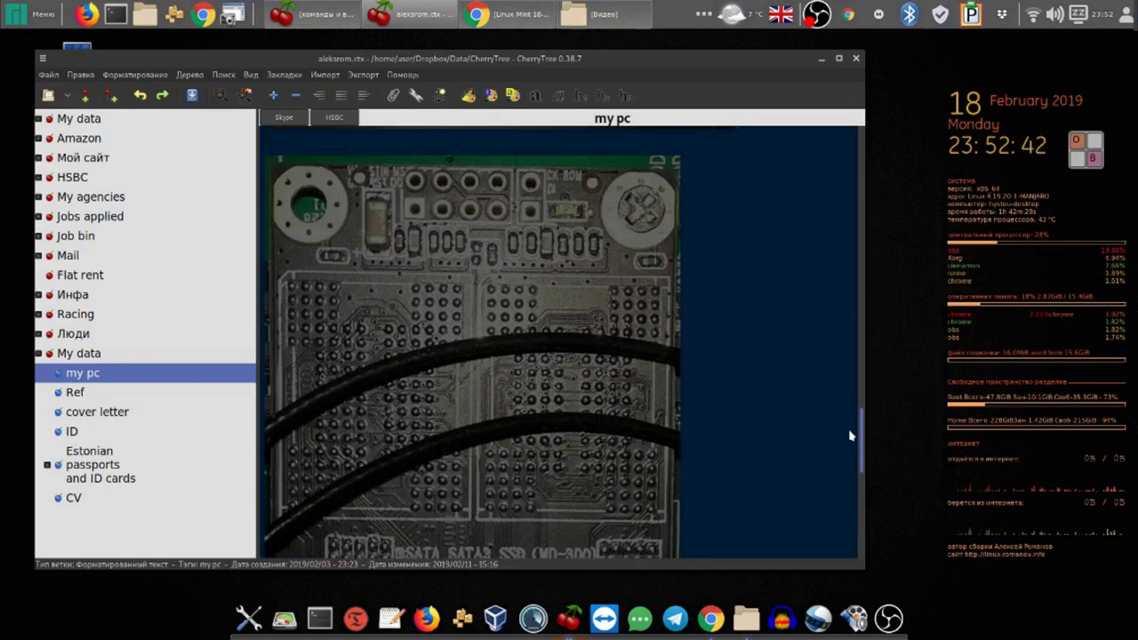
pyautogui.scroll(-1, 850, 435)
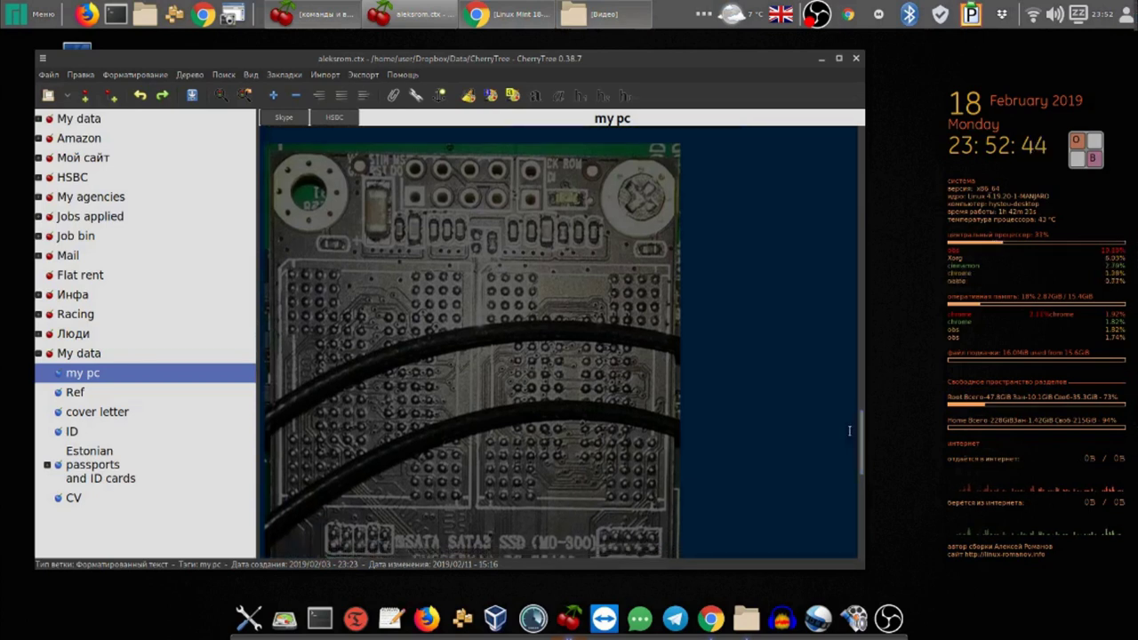
pyautogui.click(821, 58)
# - Switch to Chrome, show the 8th Gen Fanless Mini PC listing, and close all tabs after it
pyautogui.moveTo(421, 17)
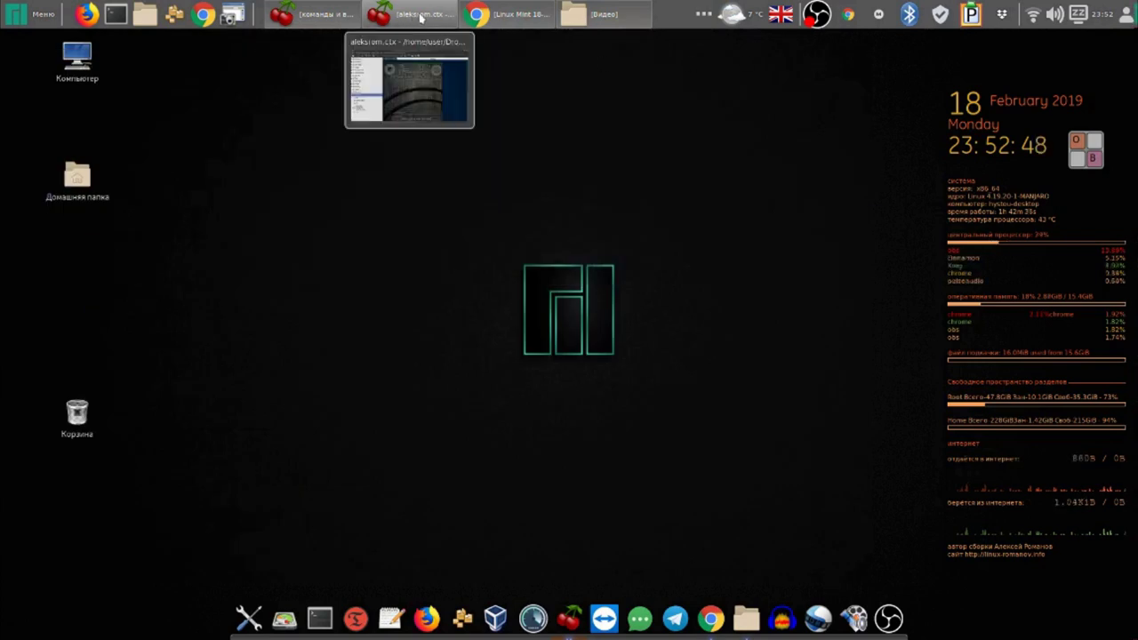
pyautogui.click(514, 13)
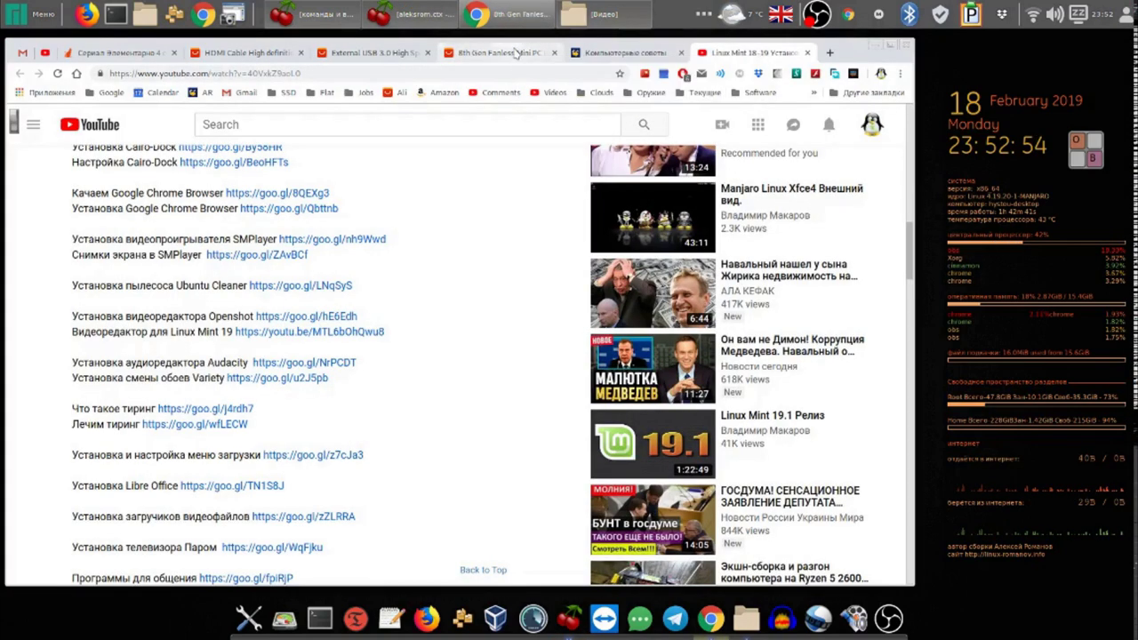
pyautogui.click(514, 54)
pyautogui.rightClick(514, 55)
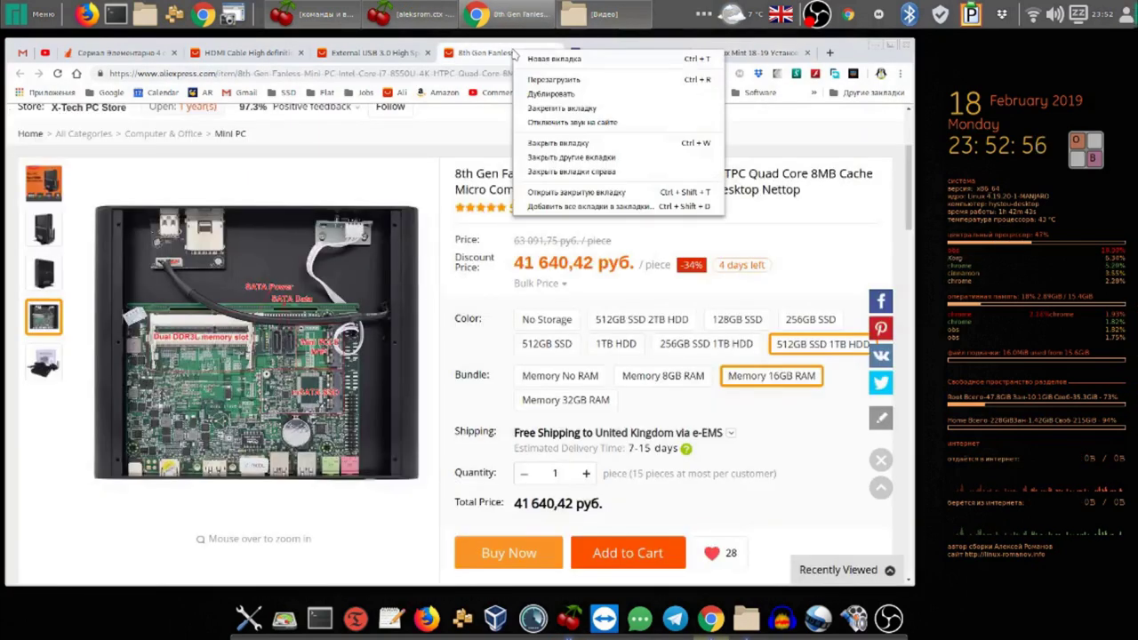
pyautogui.click(613, 172)
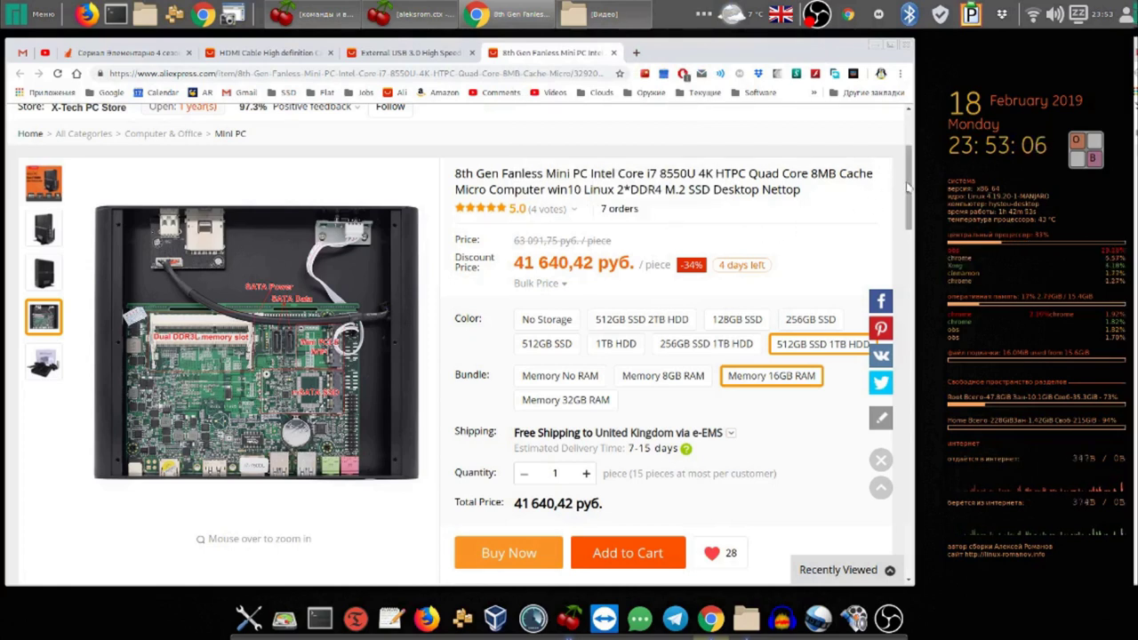
# - Examine the mini PC's storage and memory options and its photos of the motherboard, front ports and rear ports
pyautogui.moveTo(909, 188); pyautogui.dragTo(909, 190)
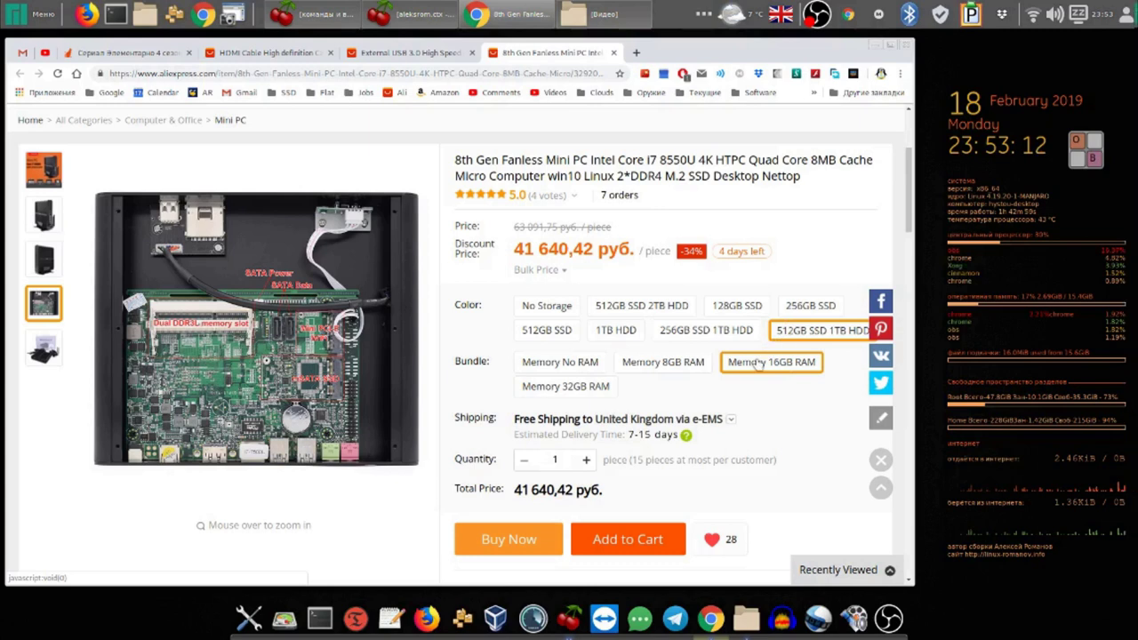
pyautogui.moveTo(267, 338)
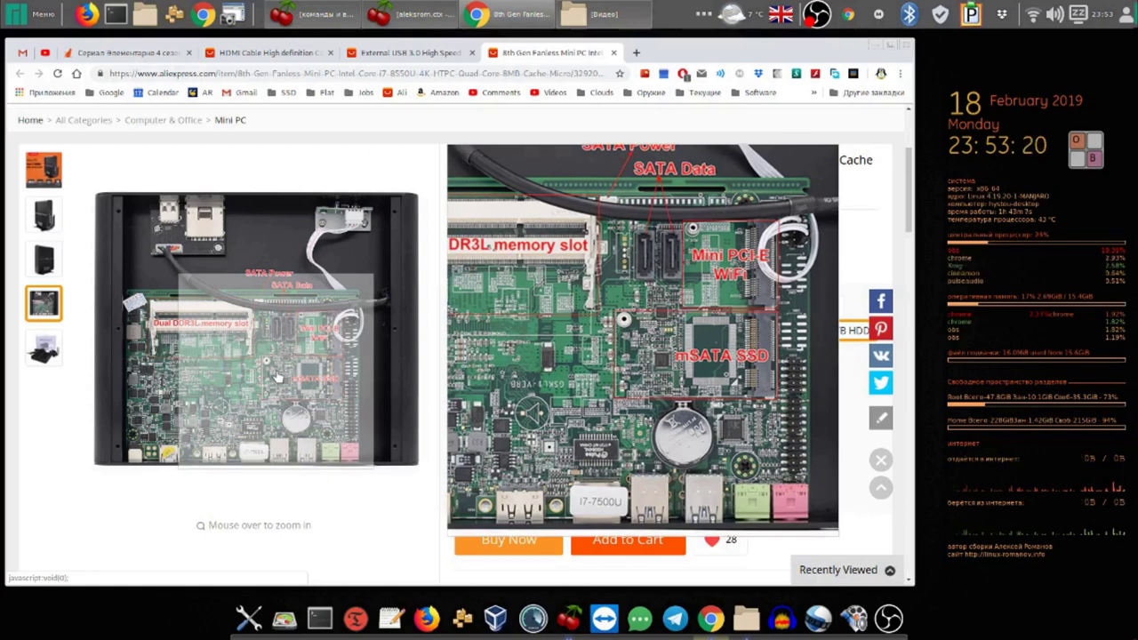
pyautogui.click(31, 260)
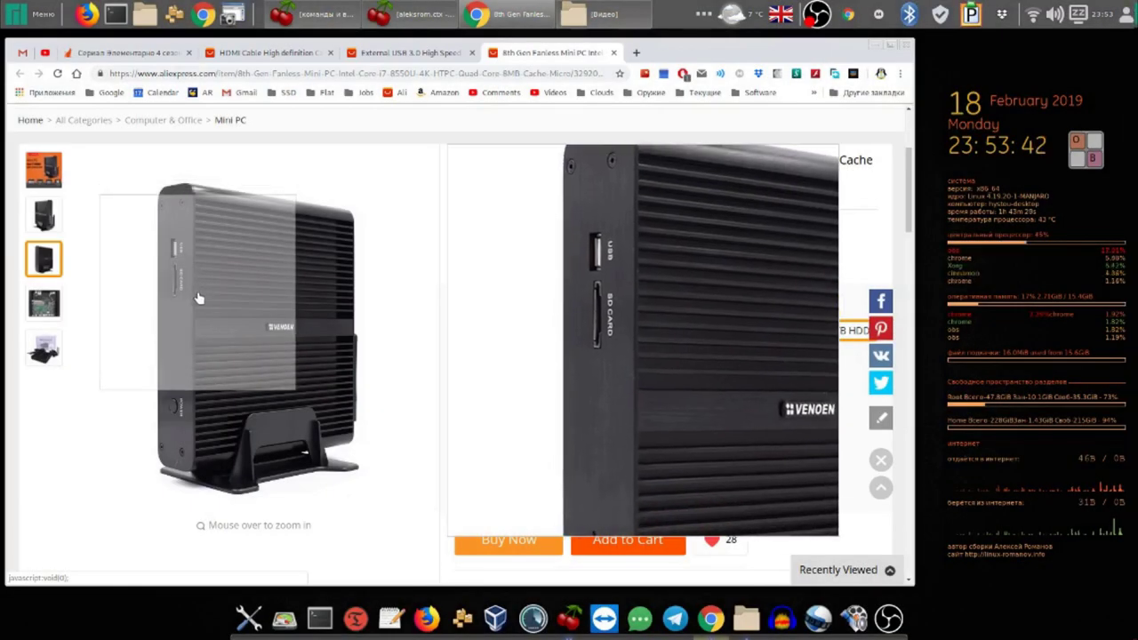
pyautogui.click(42, 228)
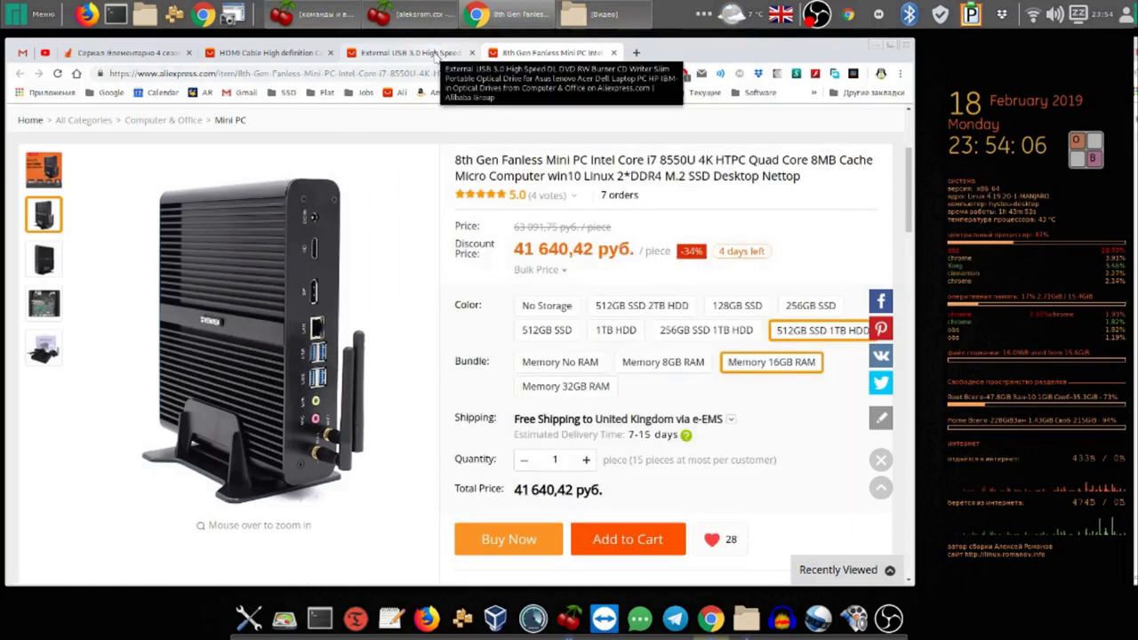
# - View the HDMI cable listing, and examine the product photos of the external USB 3.0 DVD burner
pyautogui.click(336, 55)
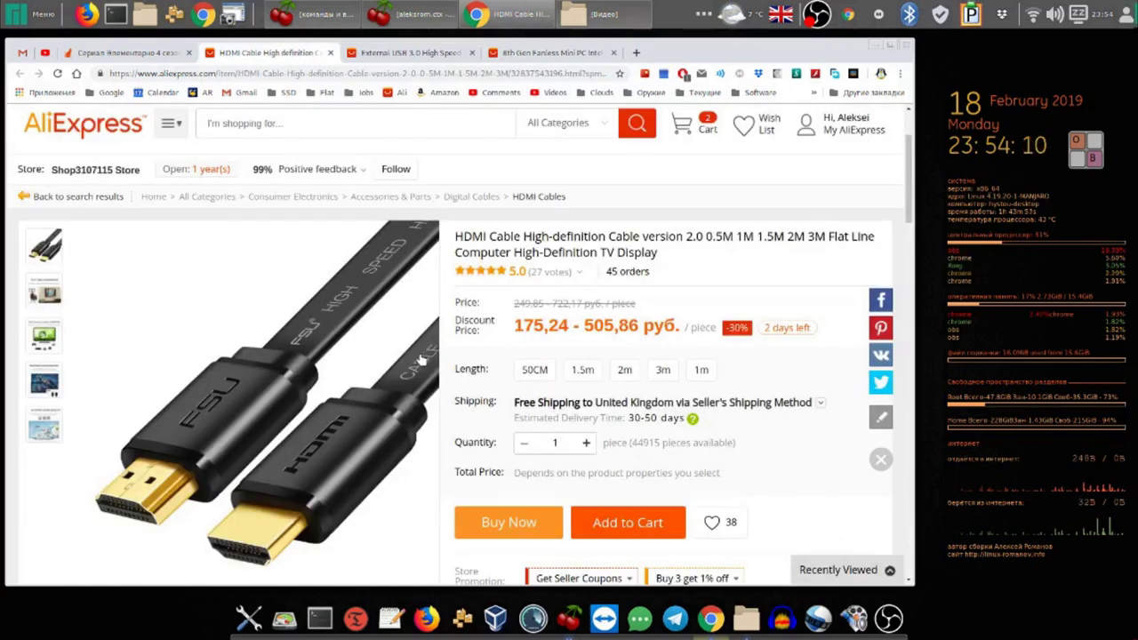
pyautogui.moveTo(320, 400)
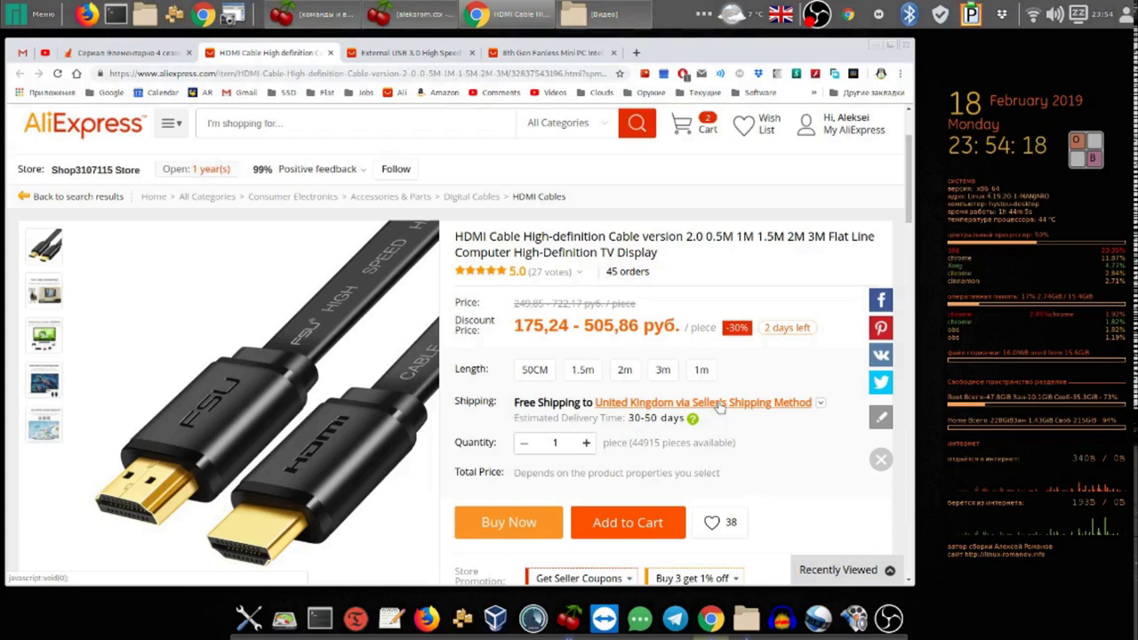
pyautogui.click(401, 54)
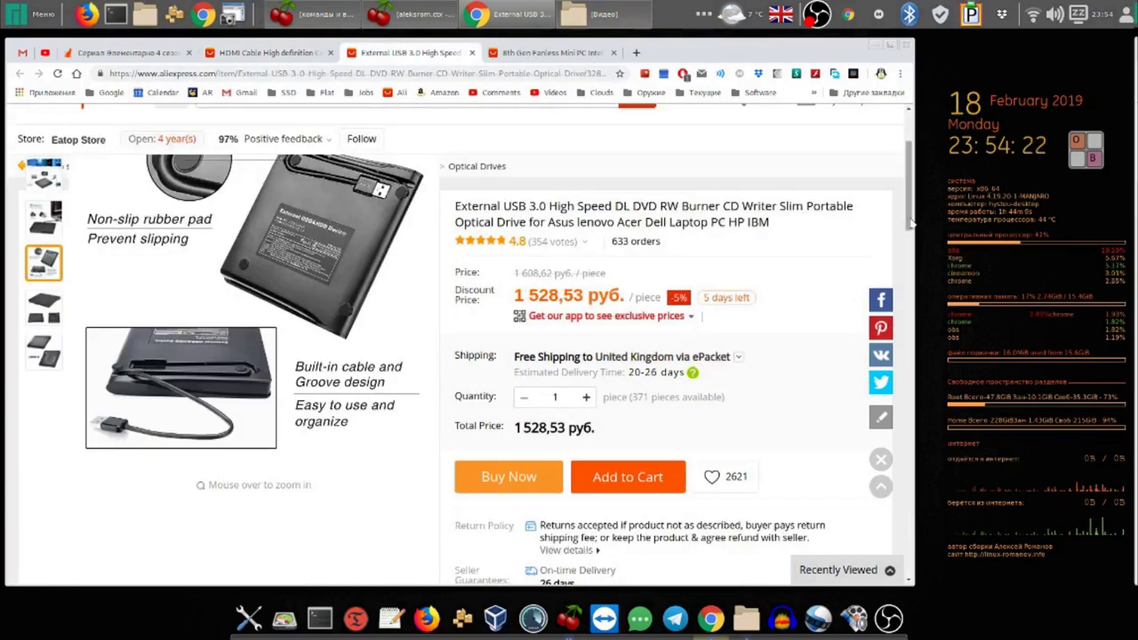
pyautogui.scroll(1, 907, 212)
pyautogui.scroll(-1, 908, 213)
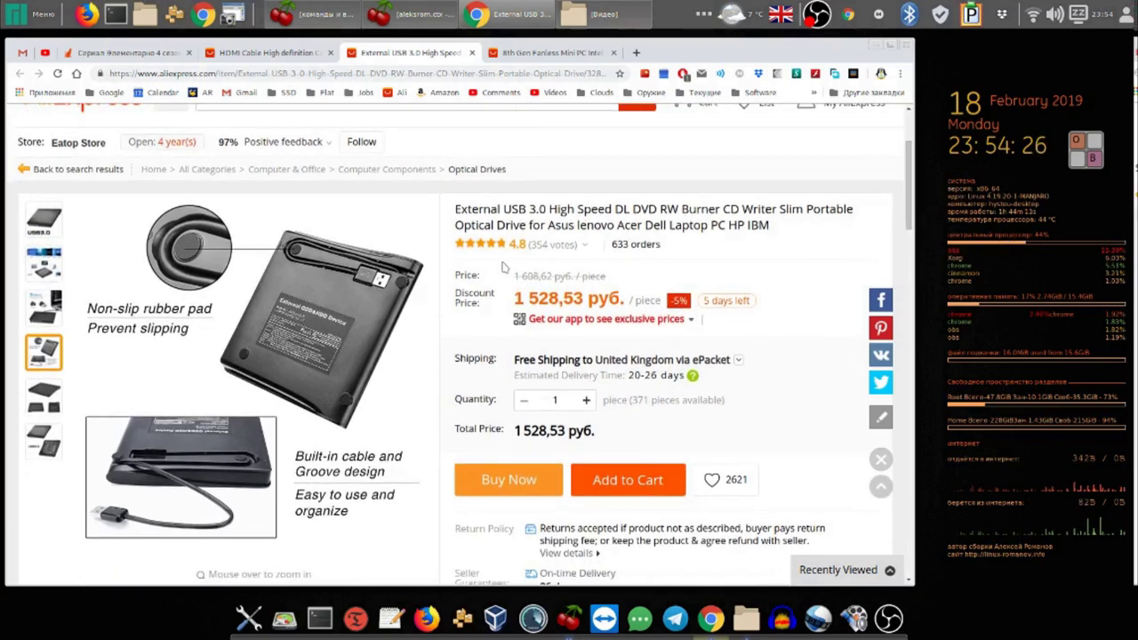
pyautogui.moveTo(402, 261)
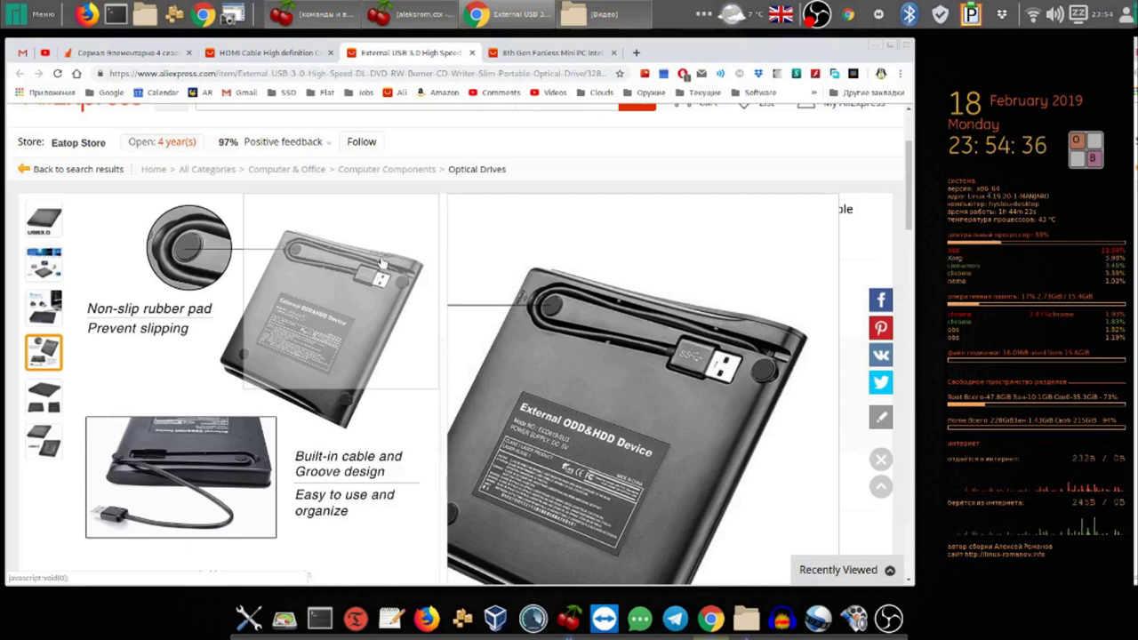
pyautogui.click(46, 223)
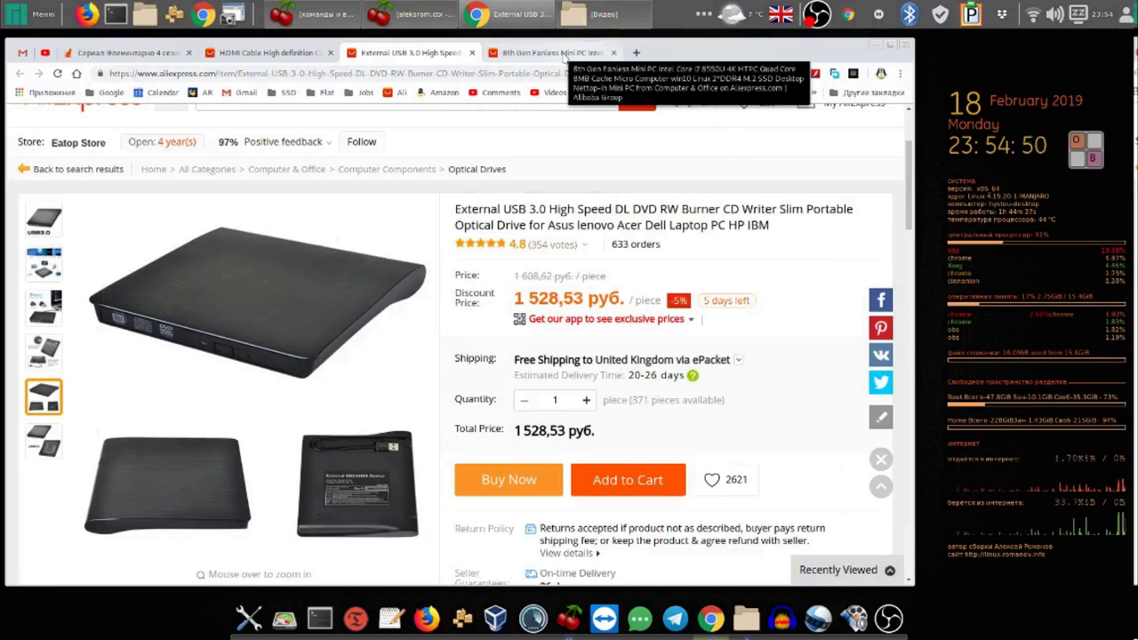
# - Return to the mini PC listing, highlight the word "Fanless" in its title twice, and clear the selection
pyautogui.click(564, 55)
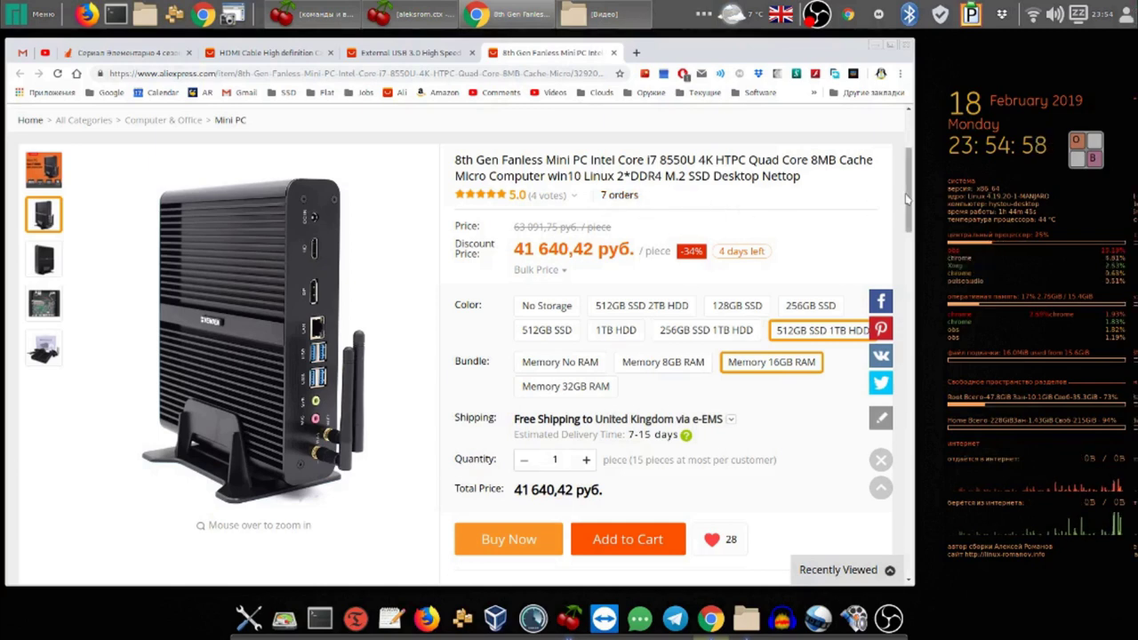
pyautogui.moveTo(907, 200); pyautogui.dragTo(914, 182)
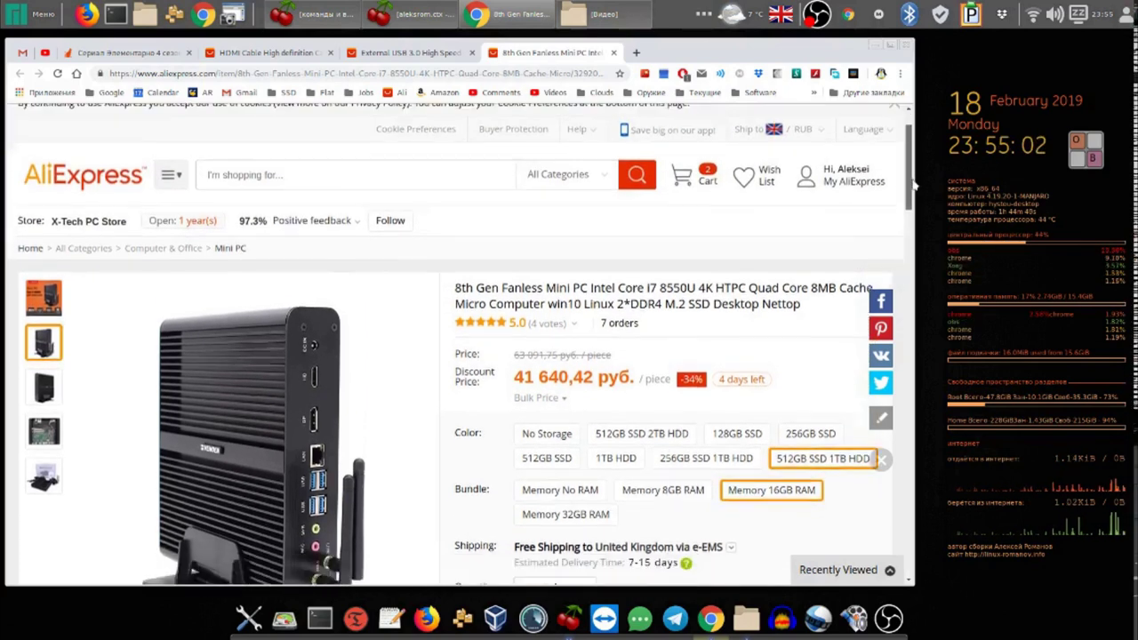
pyautogui.scroll(-3, 915, 182)
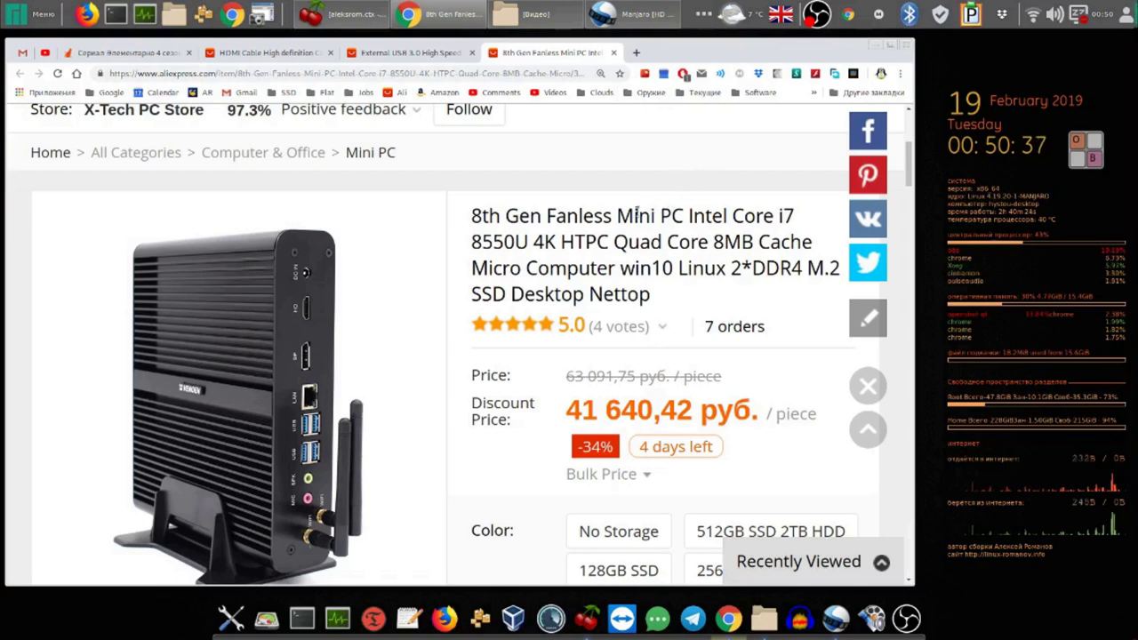
pyautogui.moveTo(546, 215); pyautogui.dragTo(615, 215)
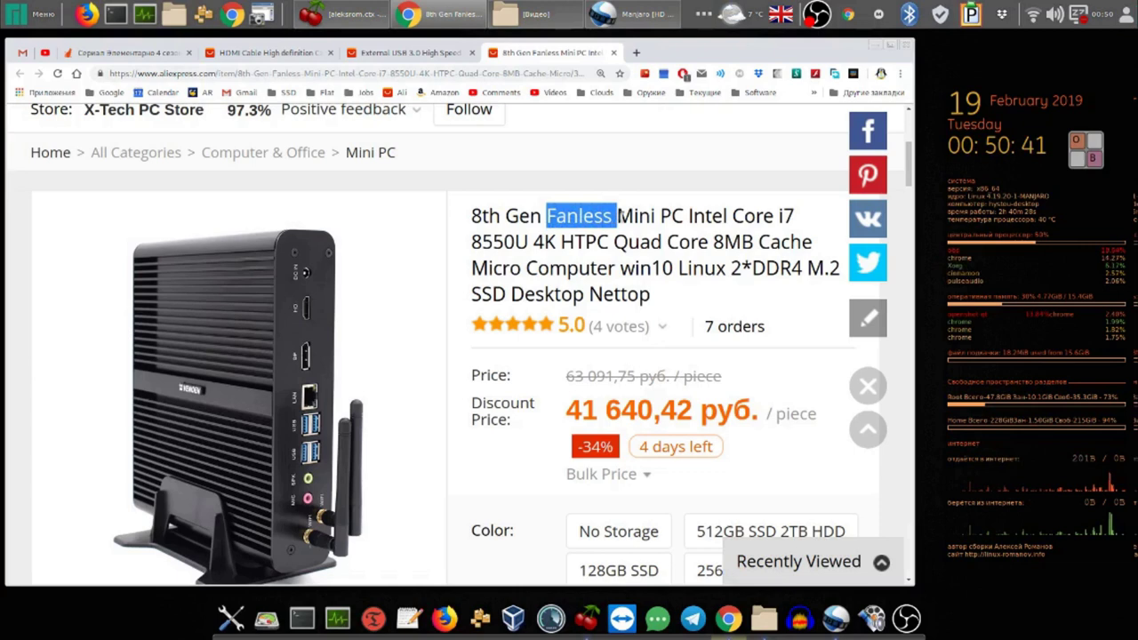
pyautogui.click(561, 207)
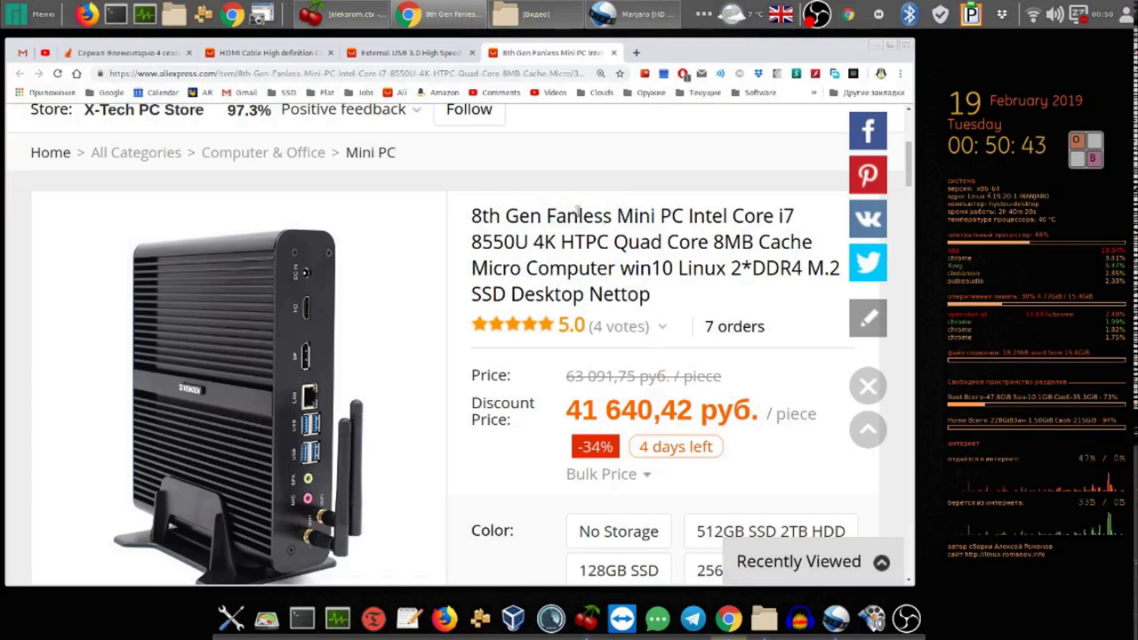
pyautogui.moveTo(583, 216); pyautogui.dragTo(613, 216)
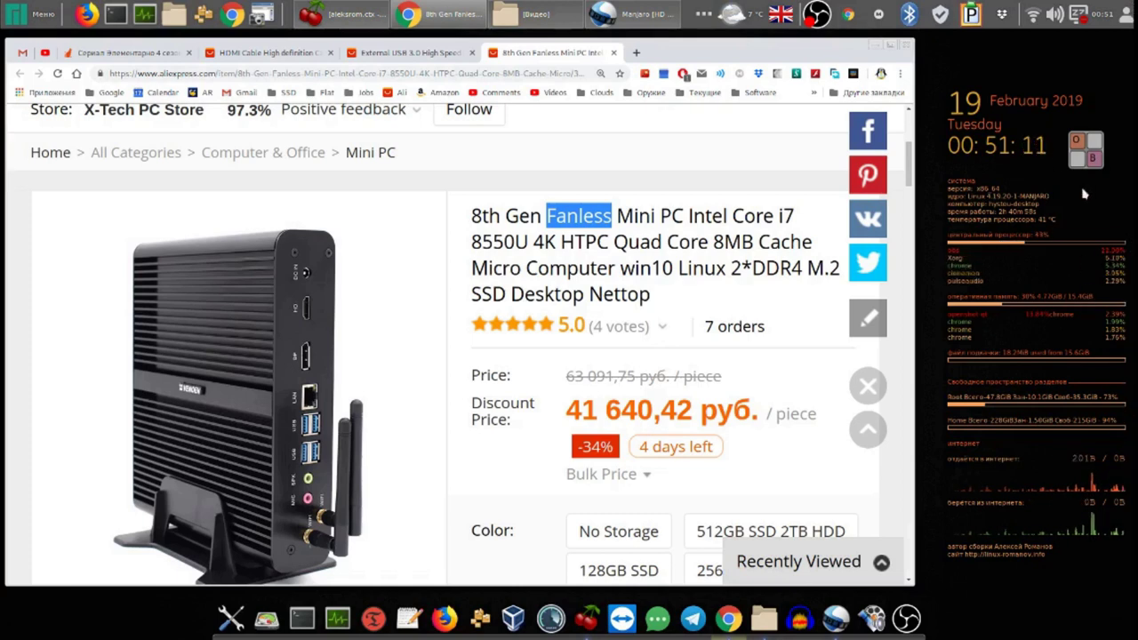
pyautogui.click(643, 160)
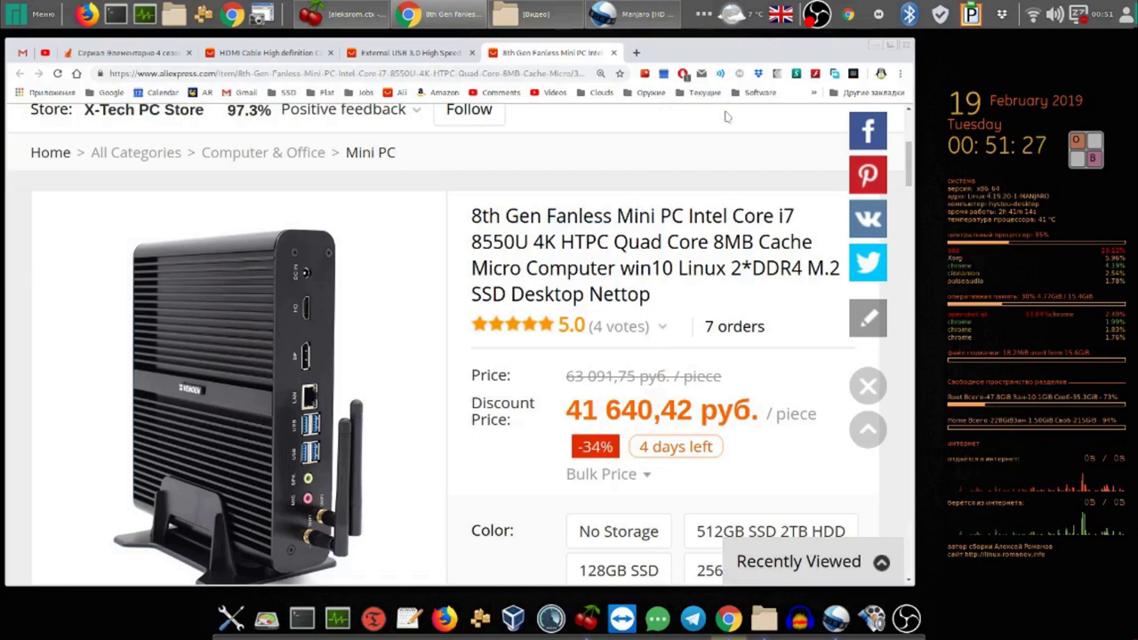
# - Minimize the browser window and bring up the system's shutdown dialog
pyautogui.rightClick(814, 19)
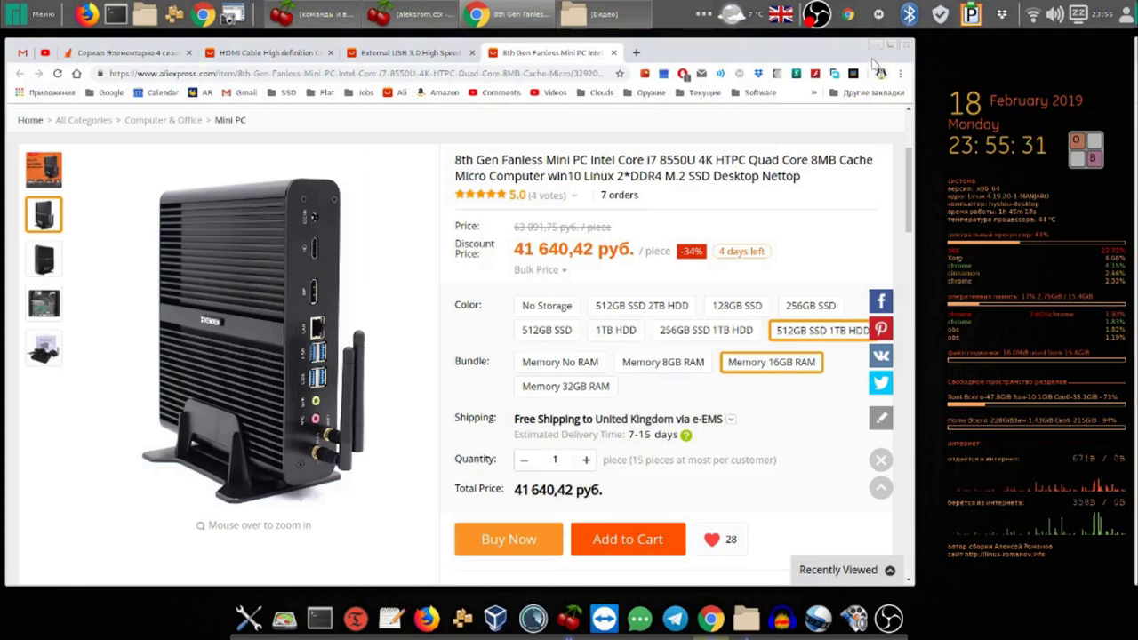
pyautogui.click(876, 46)
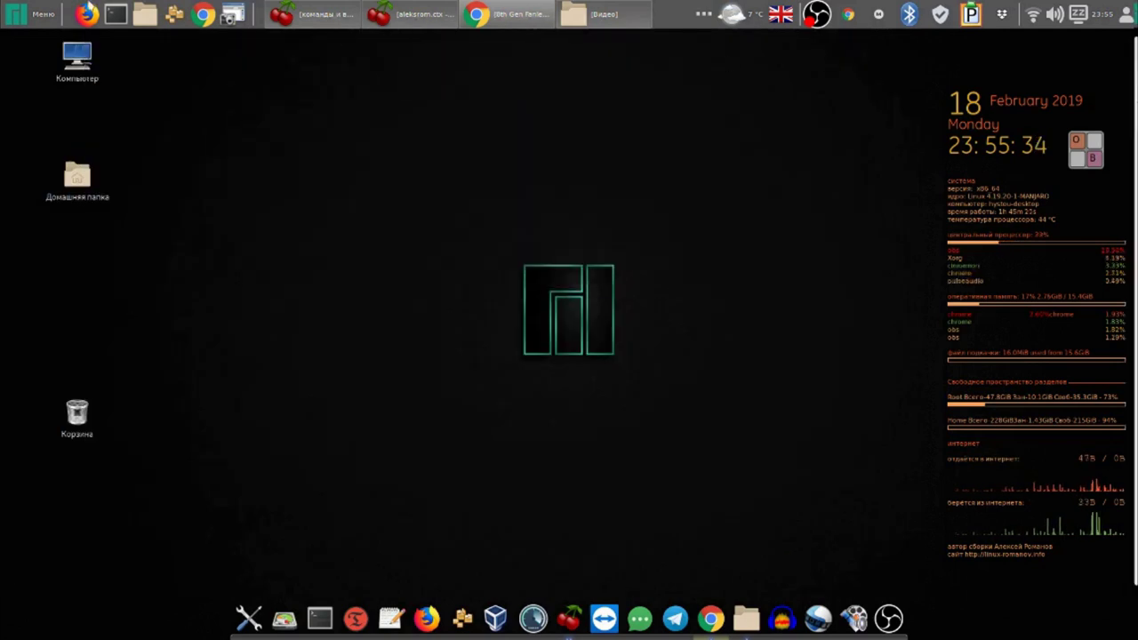
pyautogui.click(27, 16)
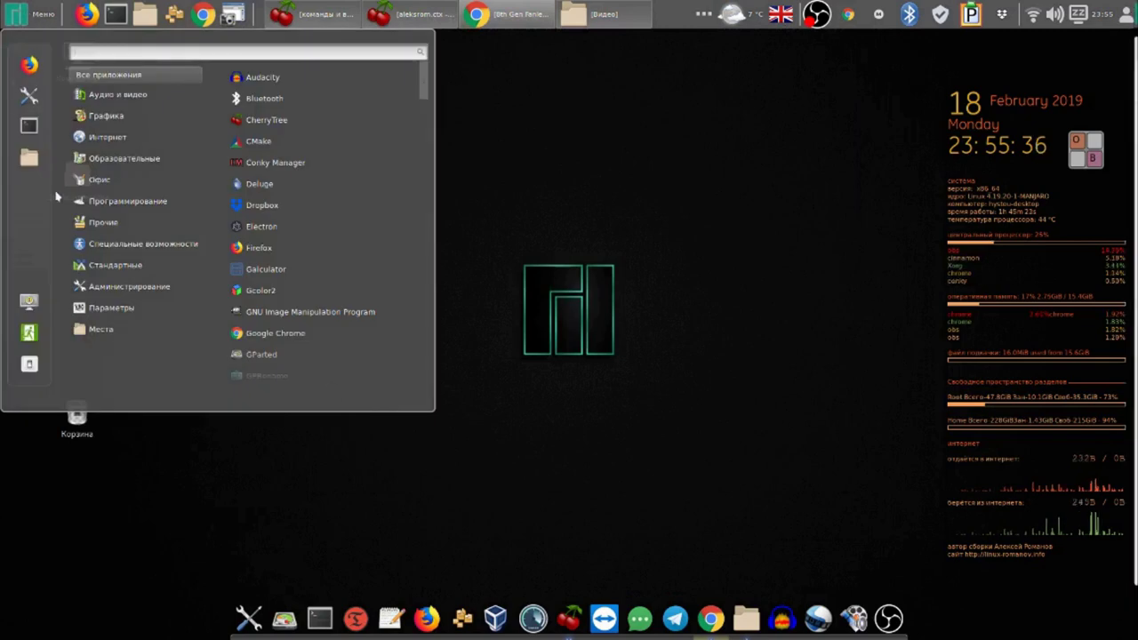
pyautogui.click(30, 366)
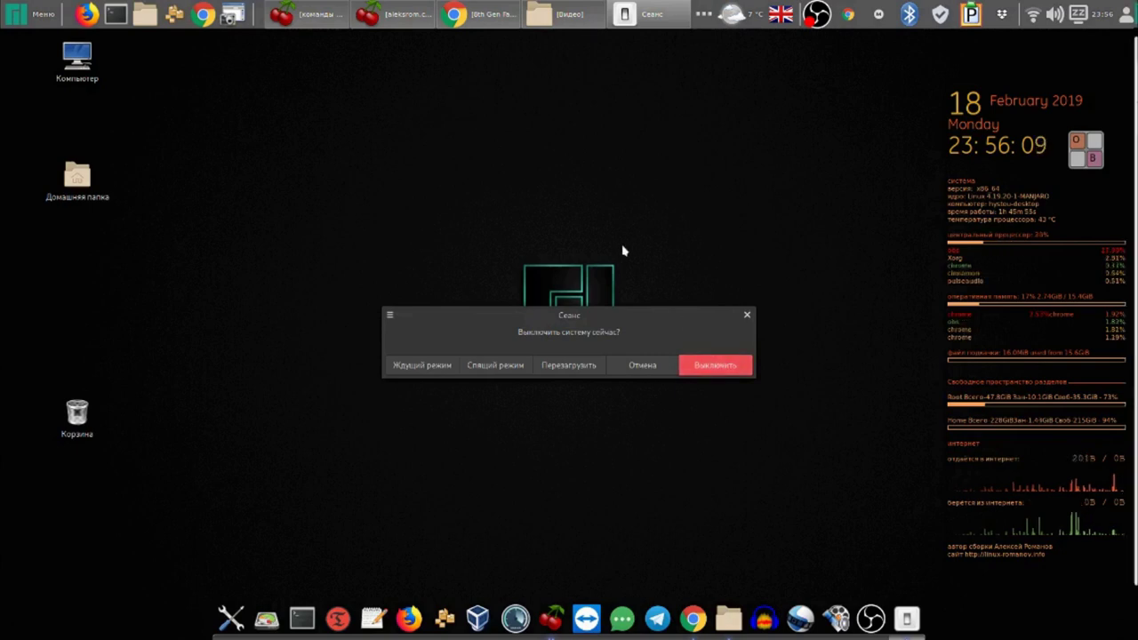
# - Switch to CherryTree, dismissing the shutdown dialog, and open the "время загрузки" note under "Диагностика копьютеров"
pyautogui.click(318, 20)
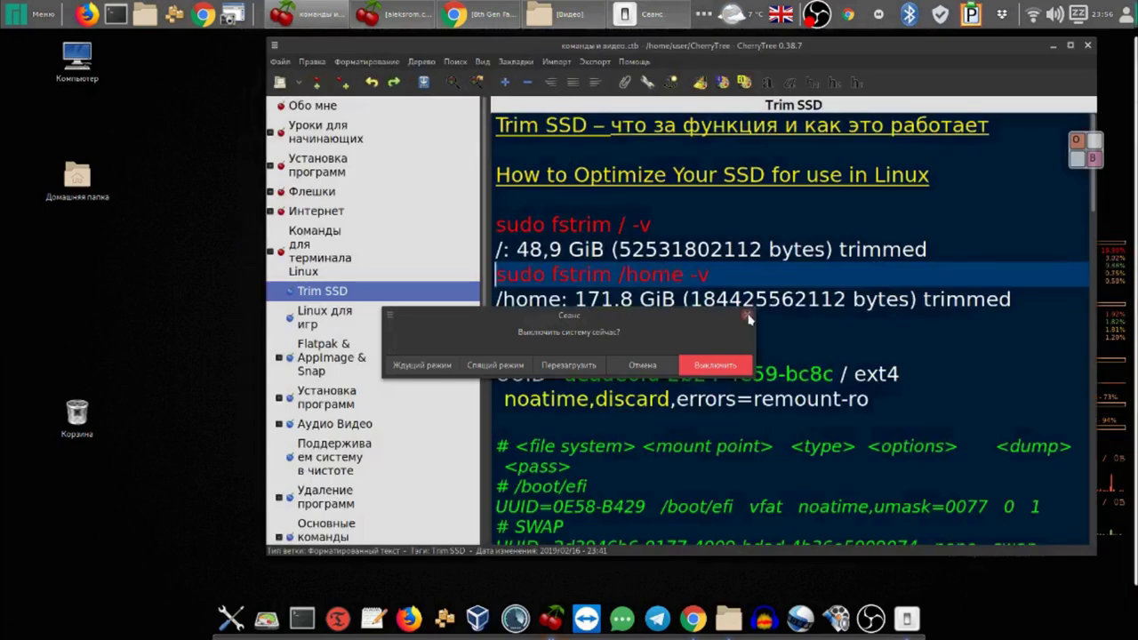
pyautogui.click(748, 316)
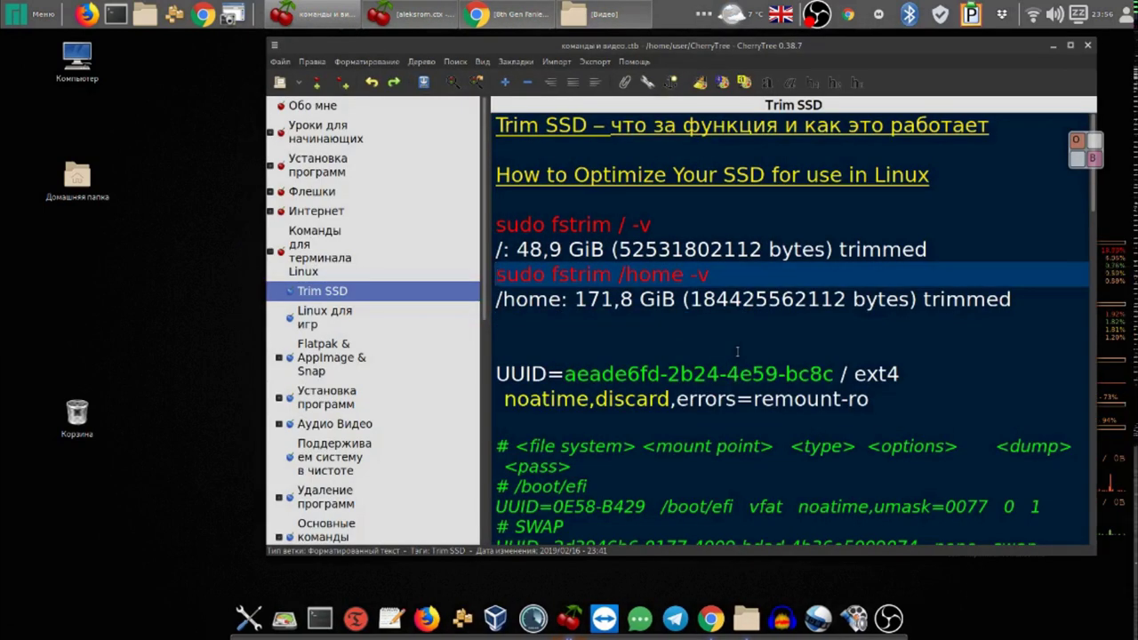
pyautogui.click(273, 254)
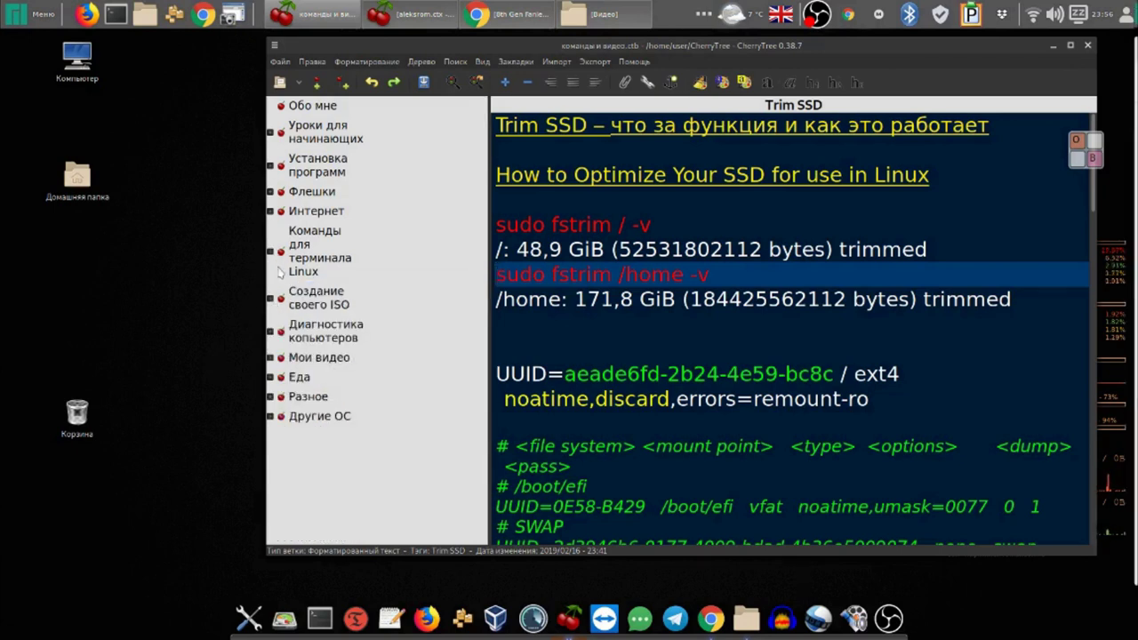
pyautogui.click(270, 332)
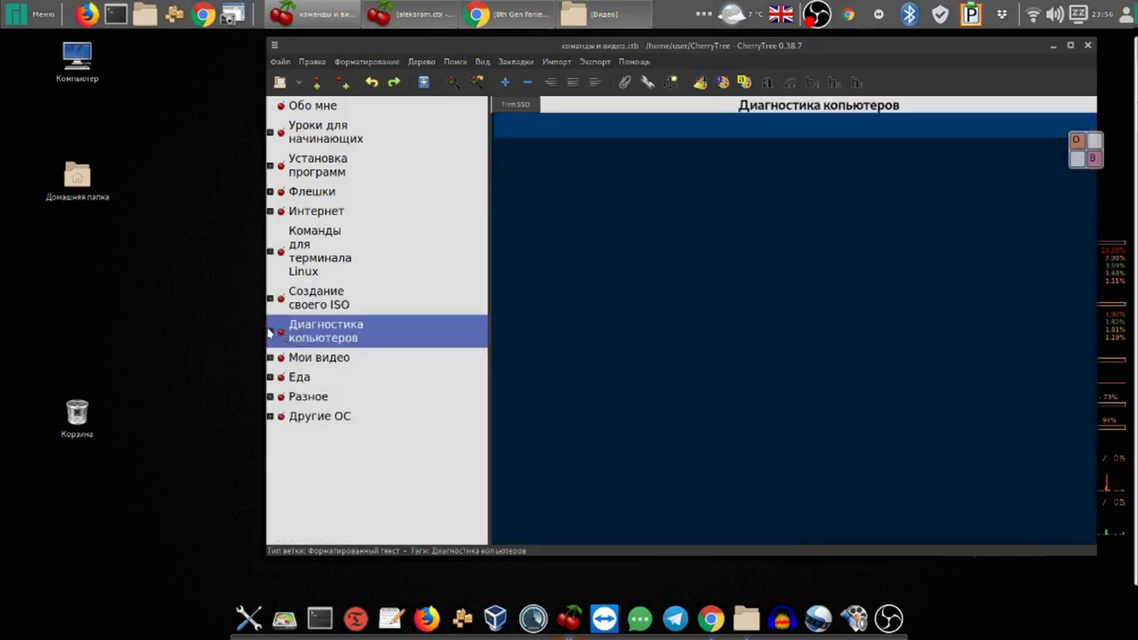
pyautogui.click(271, 332)
pyautogui.scroll(-1, 340, 402)
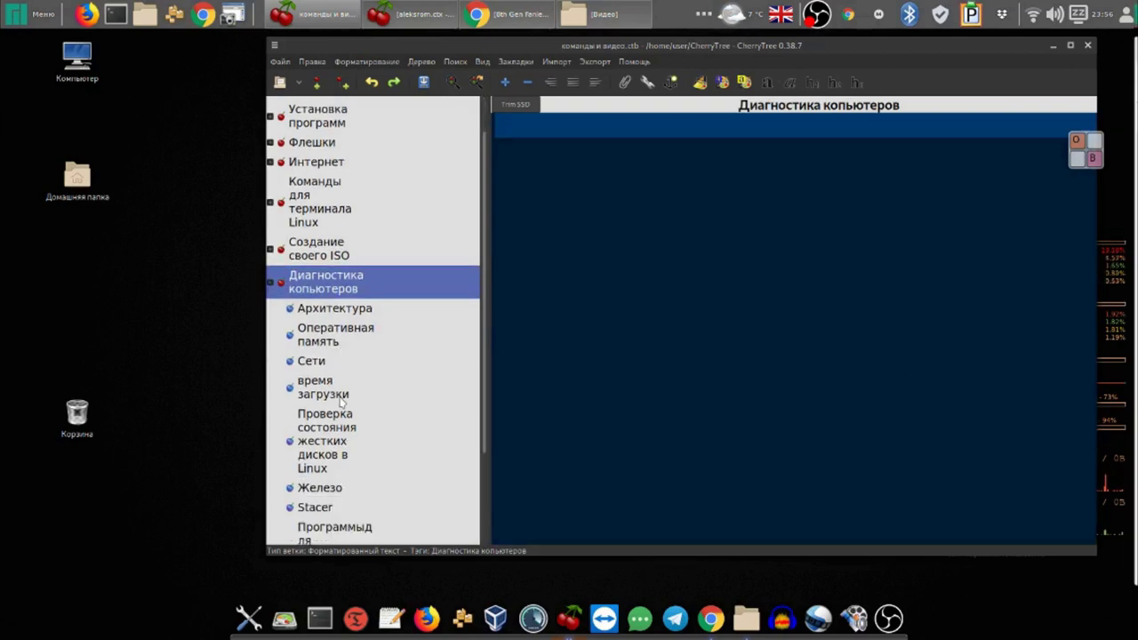
pyautogui.click(327, 388)
# - Copy the systemd-analyze command from the note and run it in a new terminal using the on-screen keyboard
pyautogui.moveTo(686, 143); pyautogui.dragTo(494, 141)
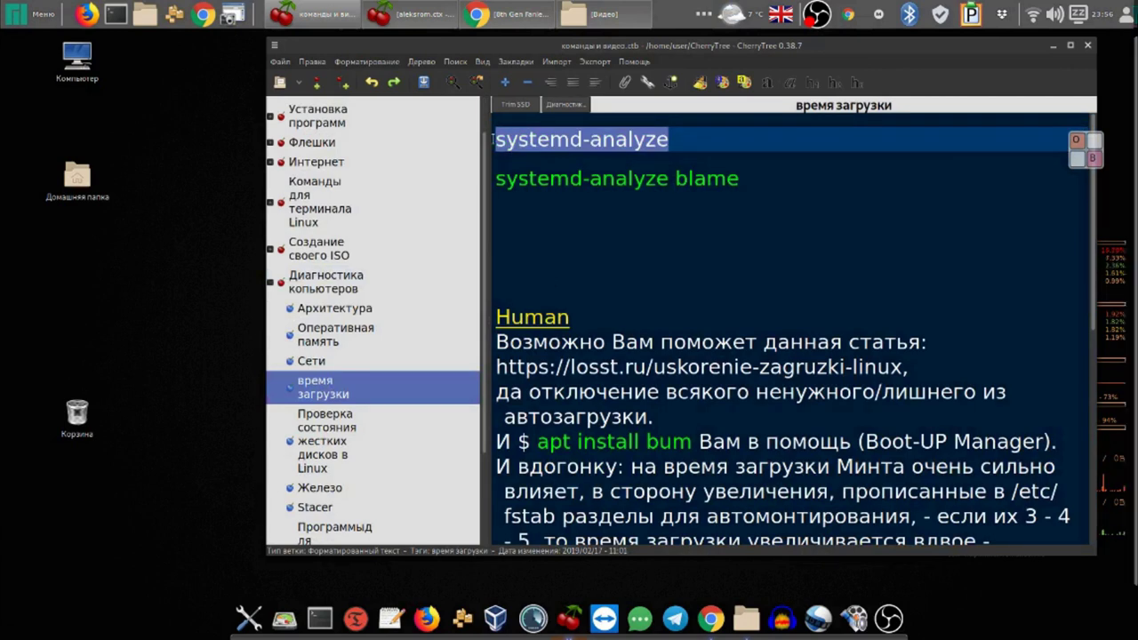
pyautogui.rightClick(510, 133)
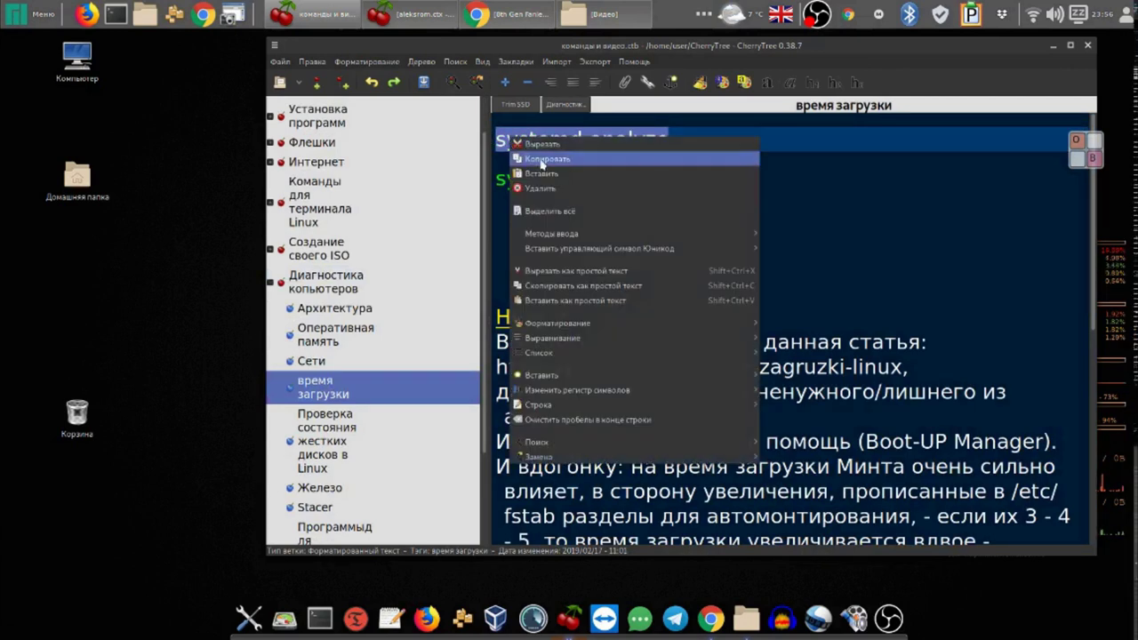
pyautogui.click(529, 161)
pyautogui.click(116, 14)
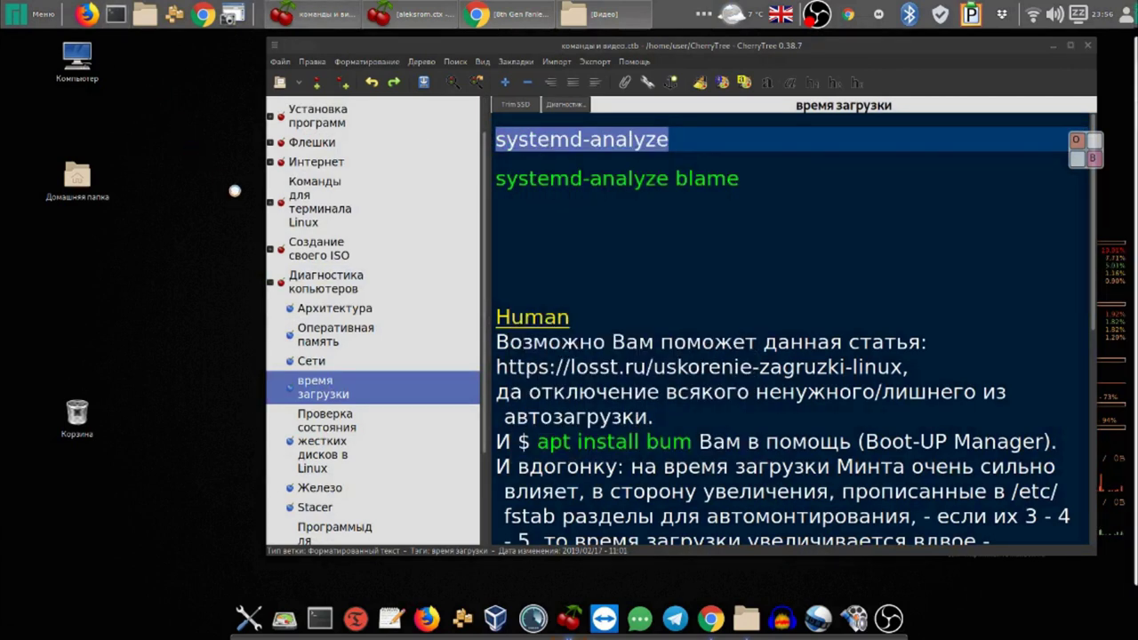
pyautogui.rightClick(529, 263)
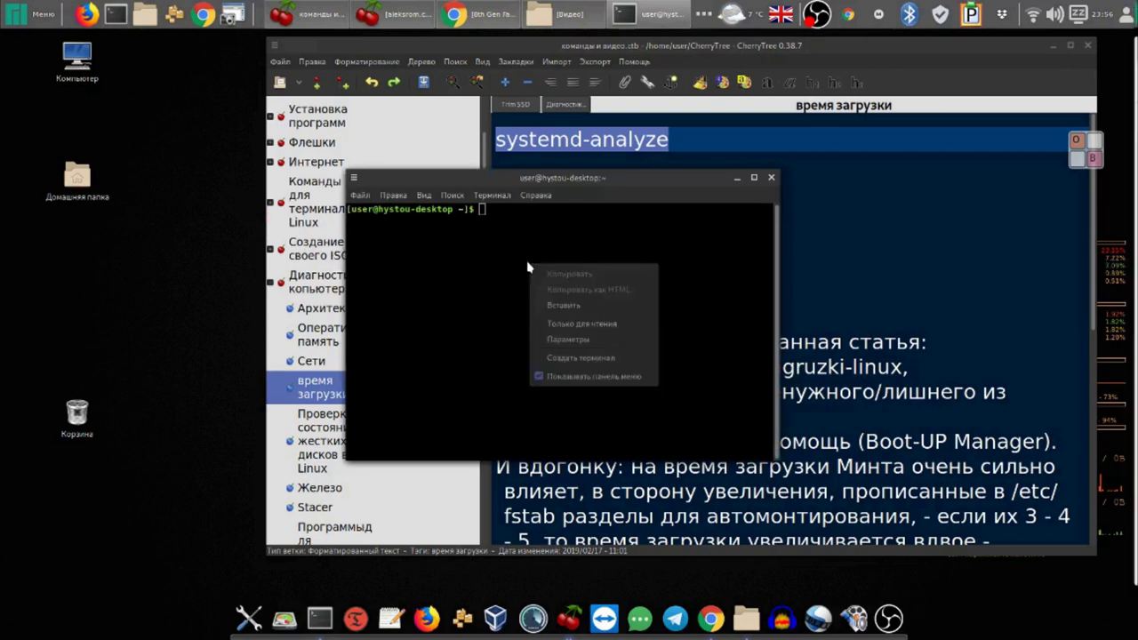
pyautogui.click(565, 307)
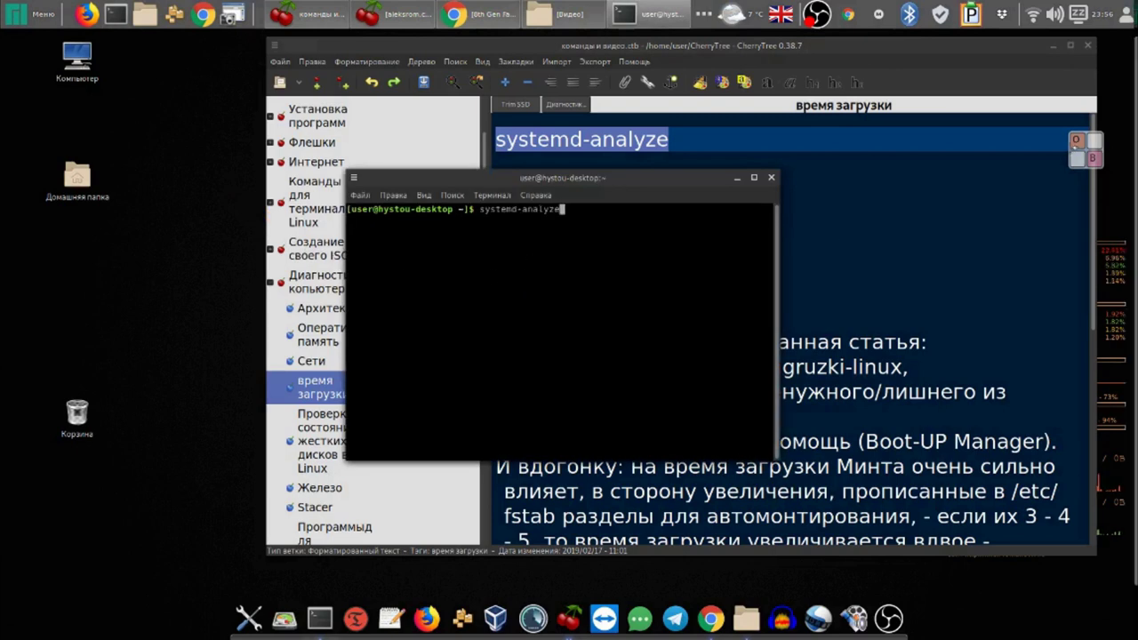
pyautogui.click(1085, 150)
pyautogui.click(987, 213)
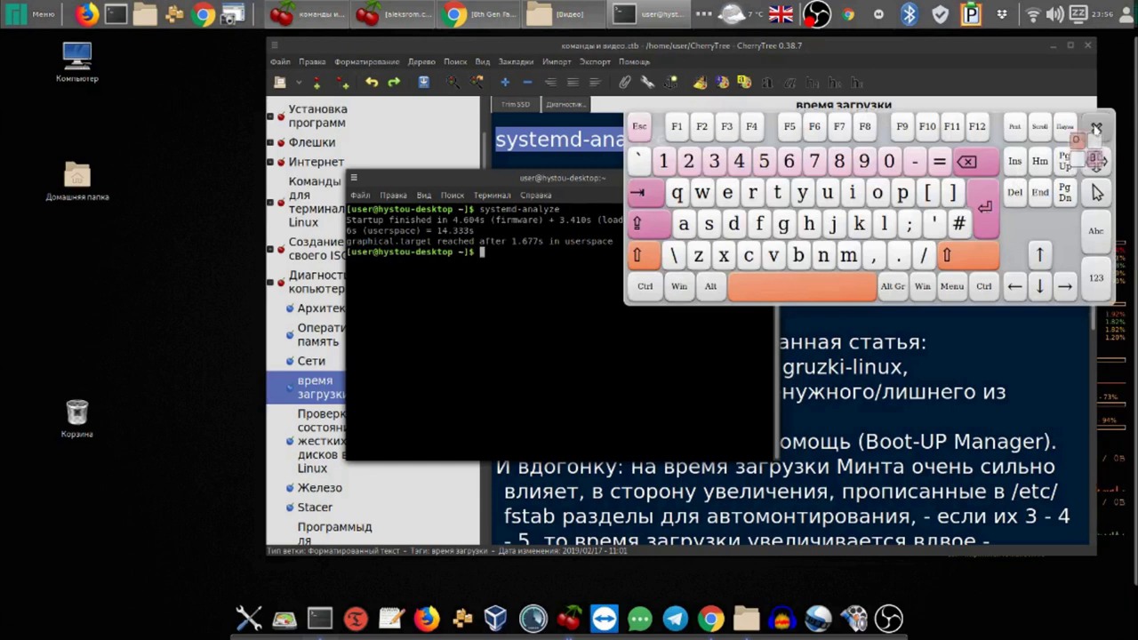
pyautogui.click(1096, 128)
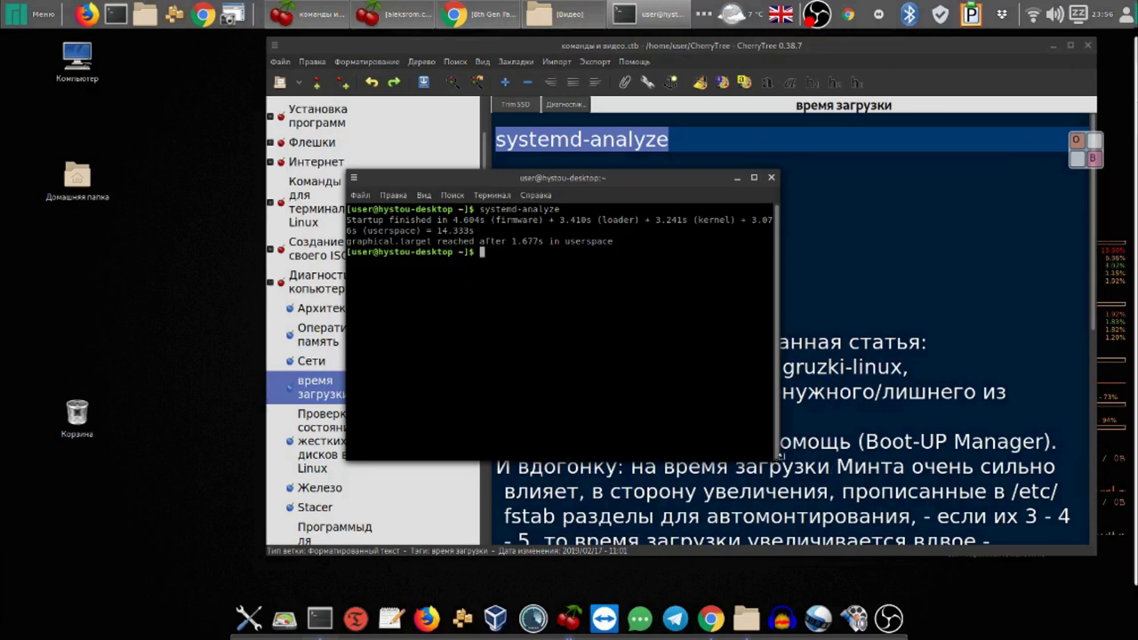
# - With the notes window minimized, enlarge the terminal text by three zoom levels and widen the window so the startup times fit on one line
pyautogui.click(1053, 48)
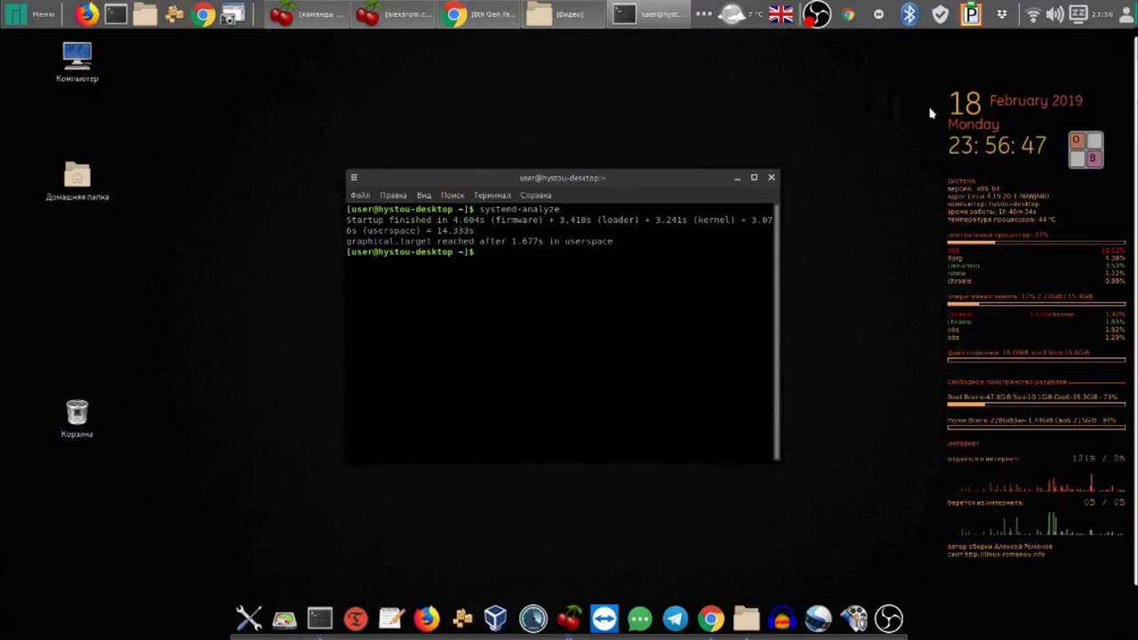
pyautogui.click(425, 196)
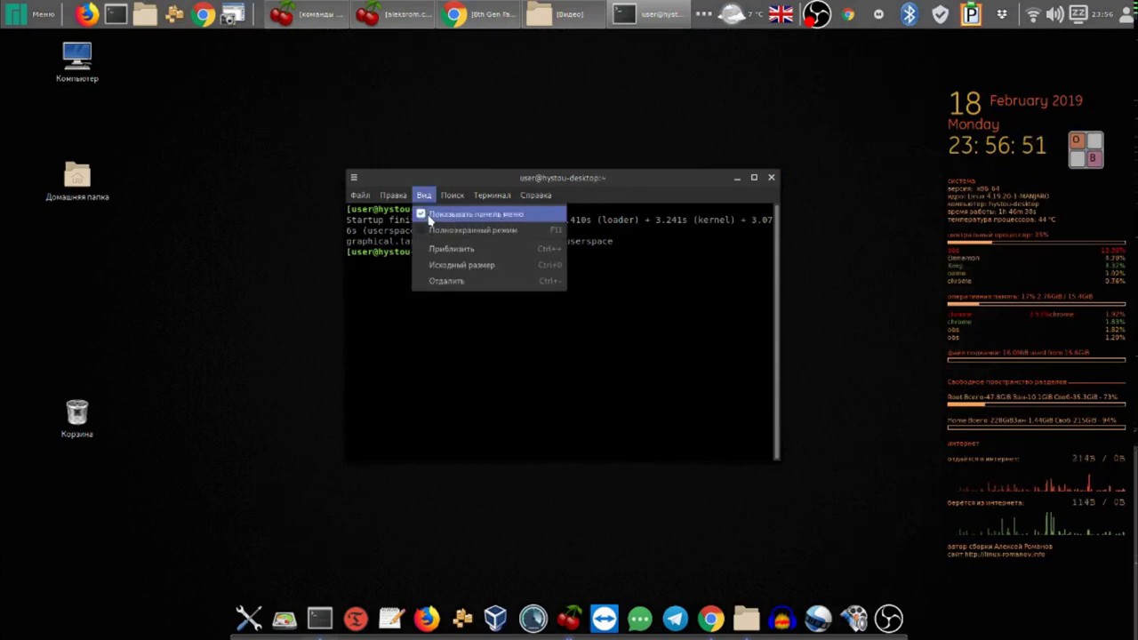
pyautogui.click(440, 249)
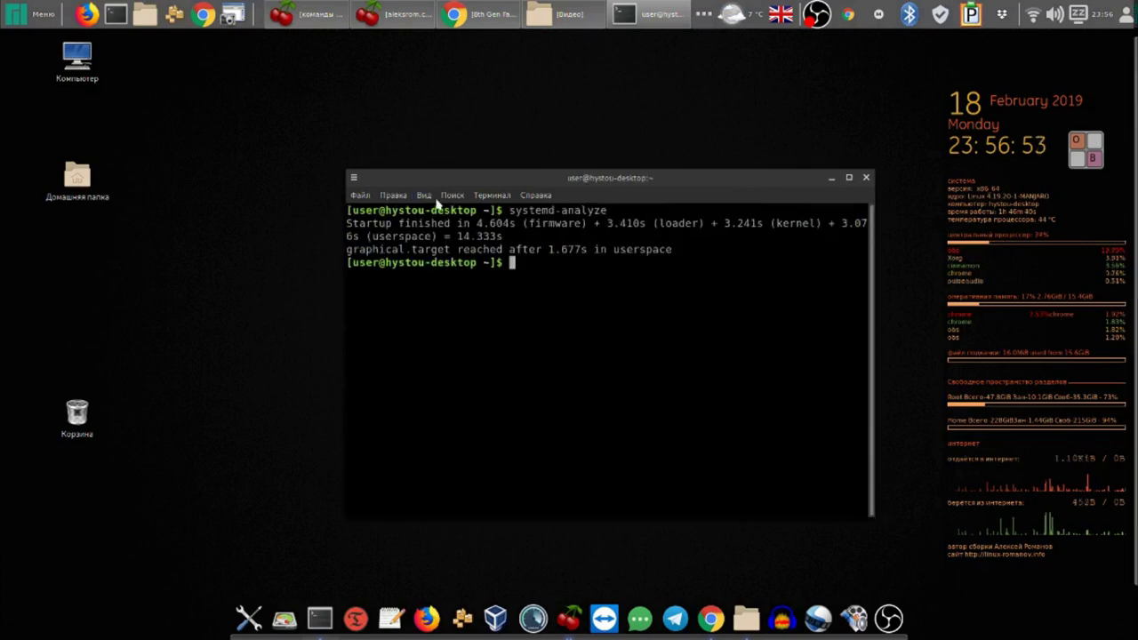
pyautogui.click(424, 196)
pyautogui.click(452, 251)
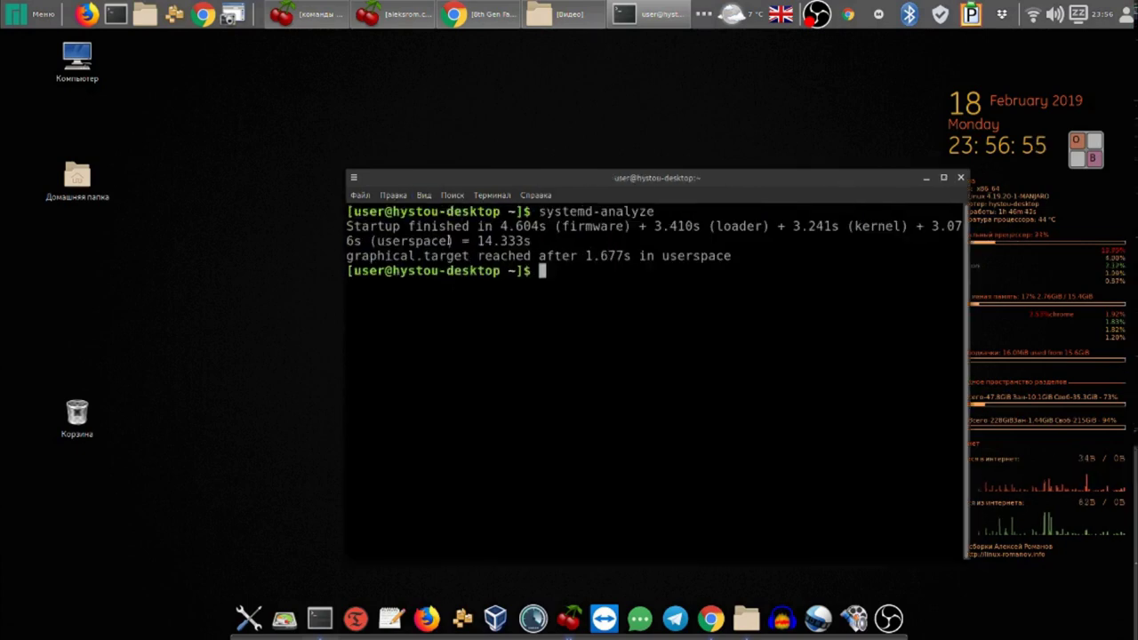
pyautogui.click(424, 196)
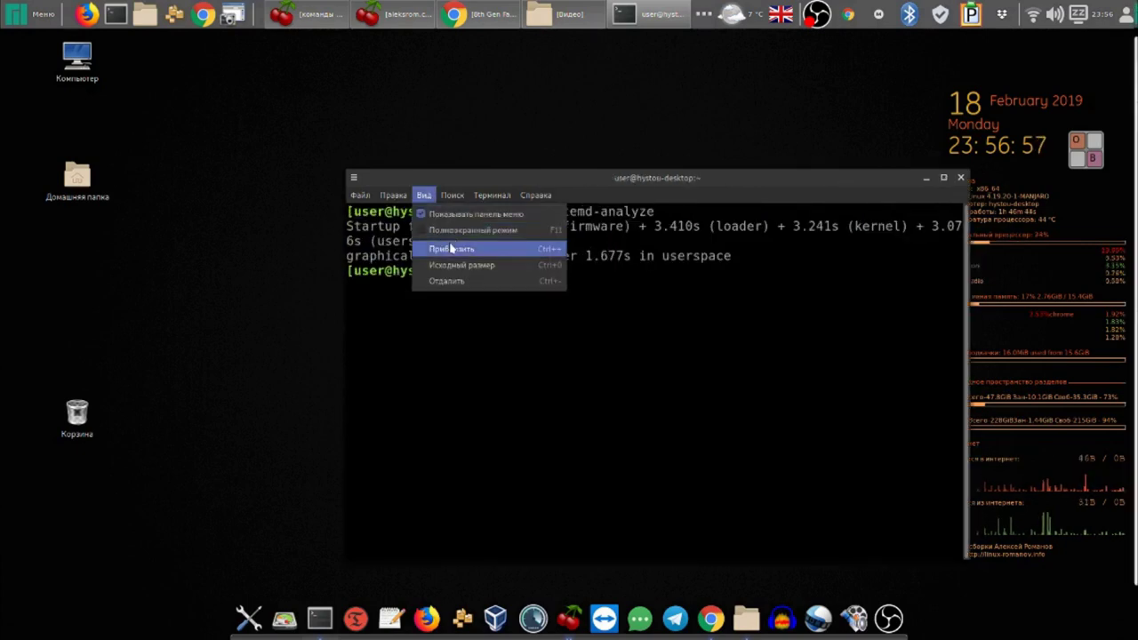
pyautogui.click(451, 251)
pyautogui.moveTo(442, 181); pyautogui.dragTo(251, 119)
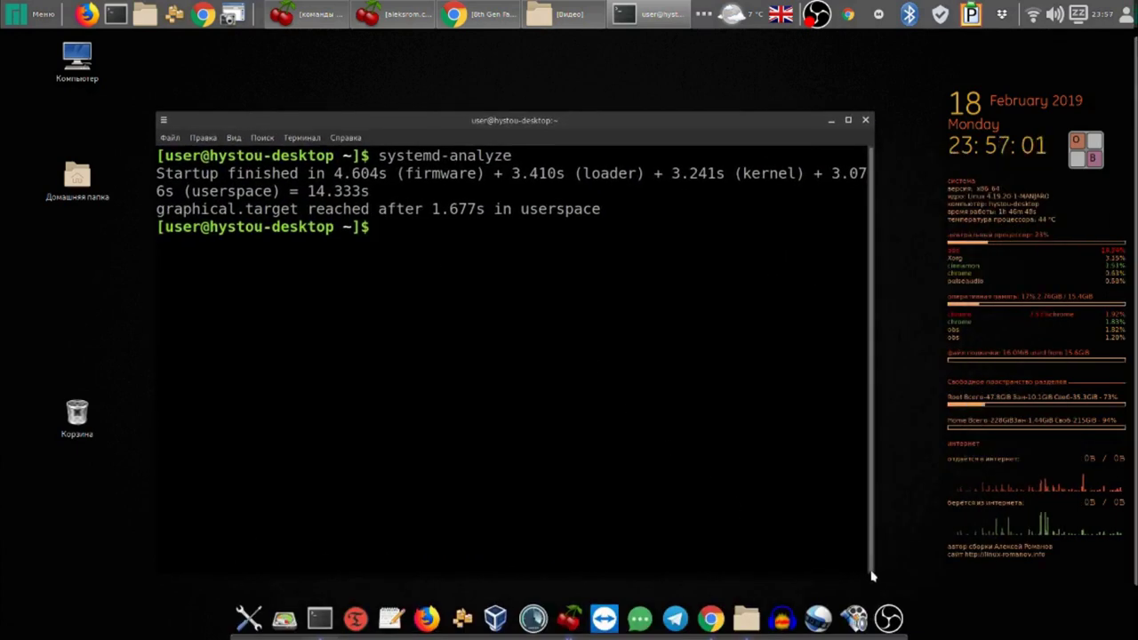
pyautogui.moveTo(871, 574); pyautogui.dragTo(1111, 305)
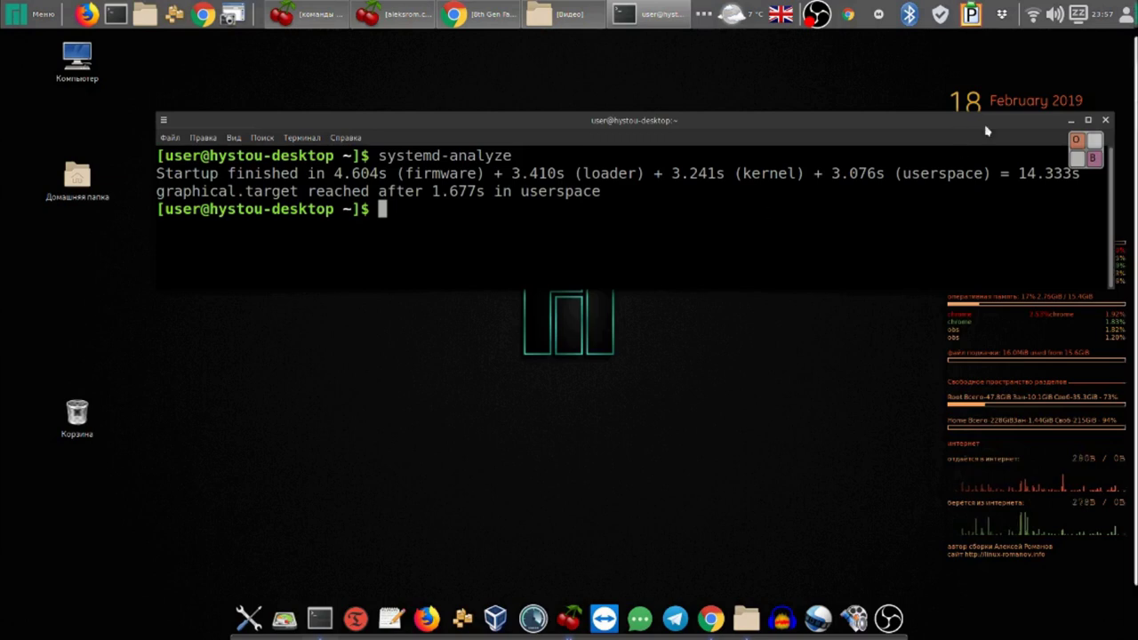
# - Close the terminal, return to CherryTree, and open the Trim SSD note under "Команды для терминала Linux"
pyautogui.click(1105, 120)
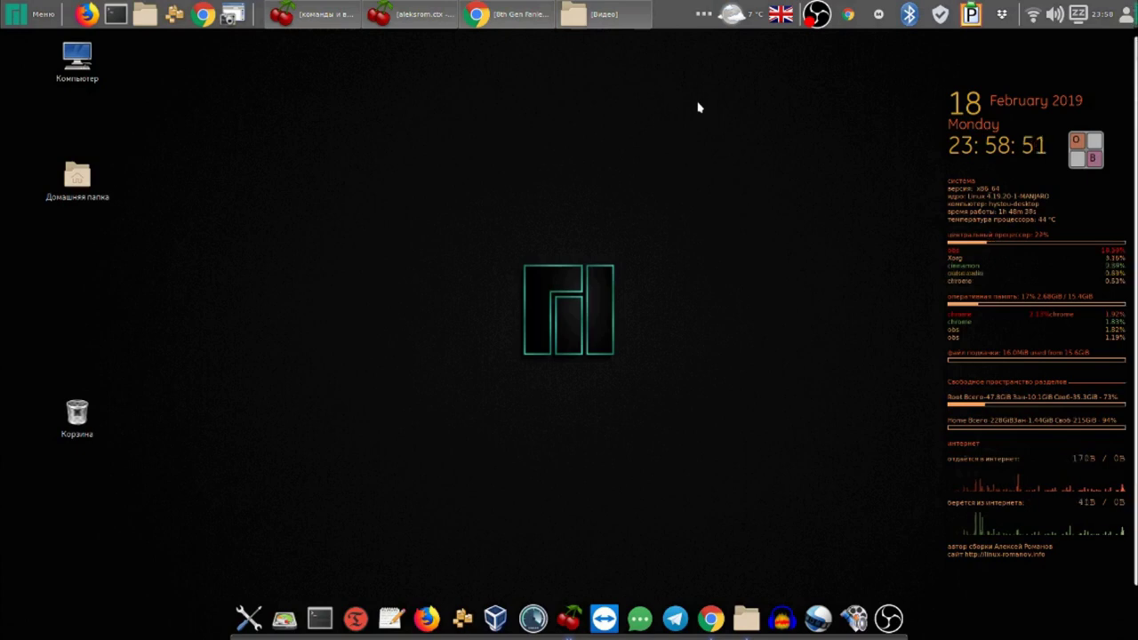
pyautogui.click(331, 15)
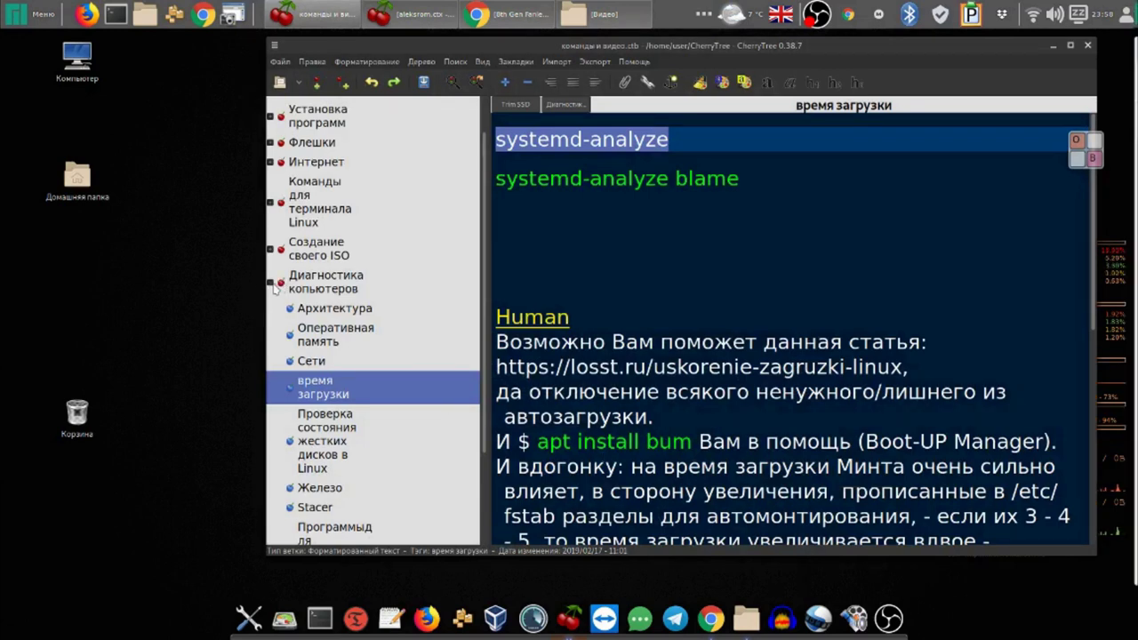
pyautogui.click(271, 283)
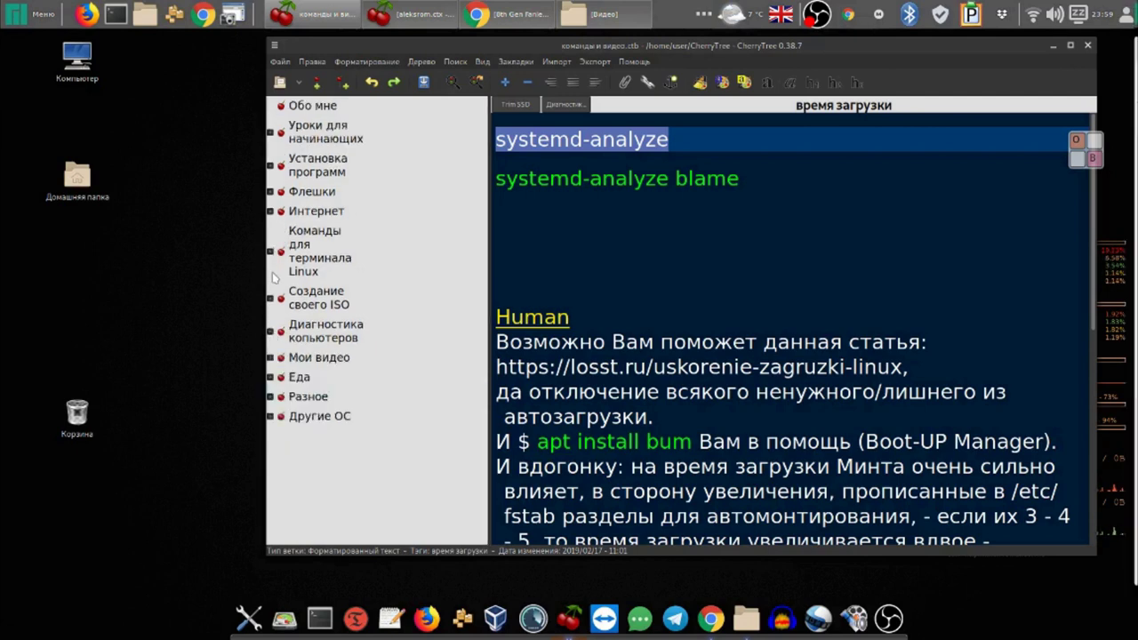
pyautogui.click(271, 252)
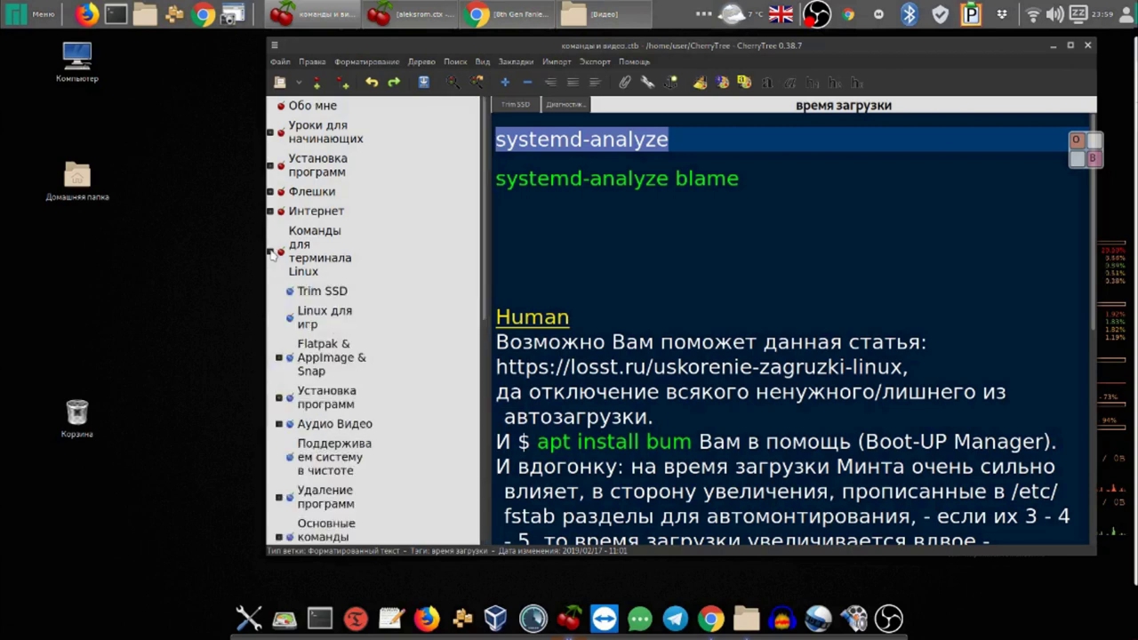
pyautogui.click(329, 293)
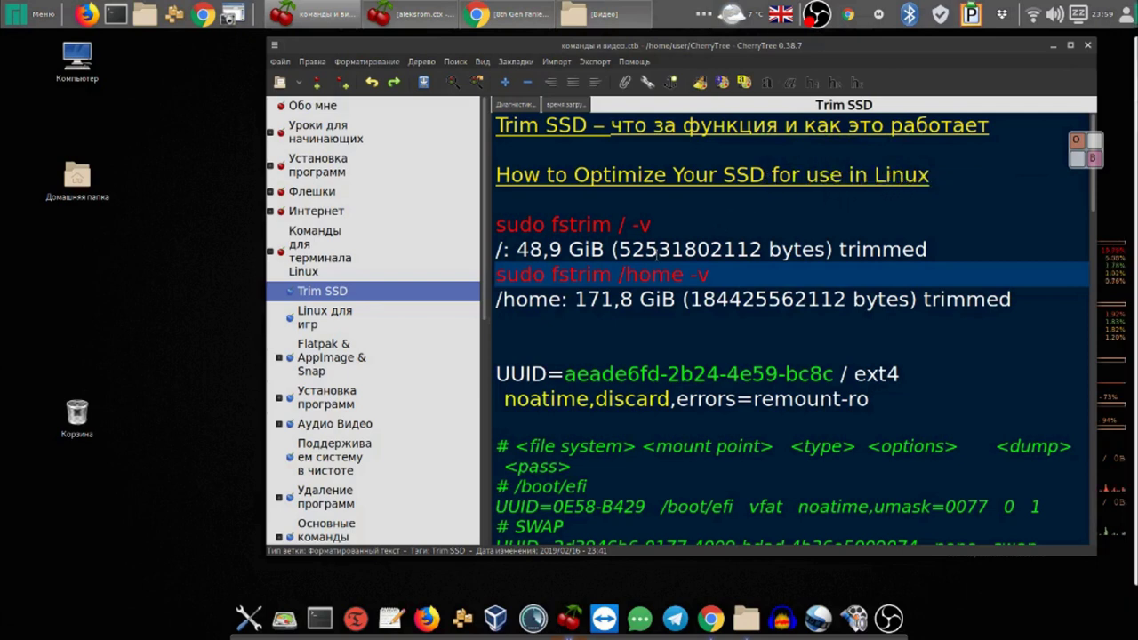
# - Read the Trim SSD note to its end, highlighting "sudo fstrim / -v", "sudo fstrim /home -v" and the "Set AHCI for Sata in BIOS" instruction
pyautogui.moveTo(654, 224); pyautogui.dragTo(490, 217)
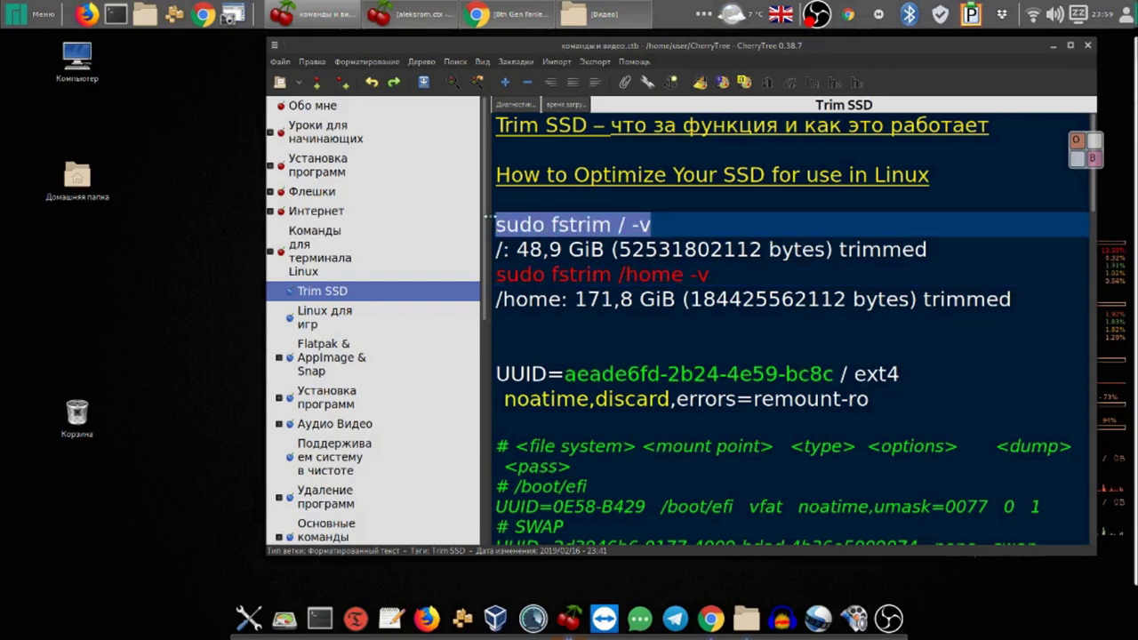
pyautogui.moveTo(711, 275); pyautogui.dragTo(487, 271)
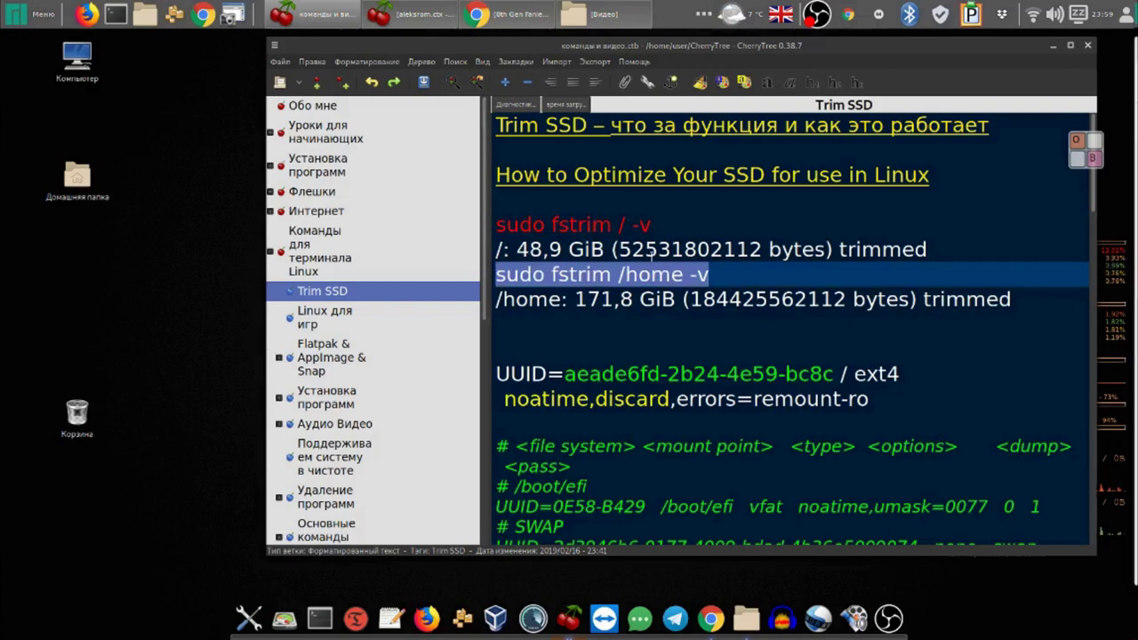
pyautogui.scroll(-3, 700, 362)
pyautogui.scroll(-10, 700, 363)
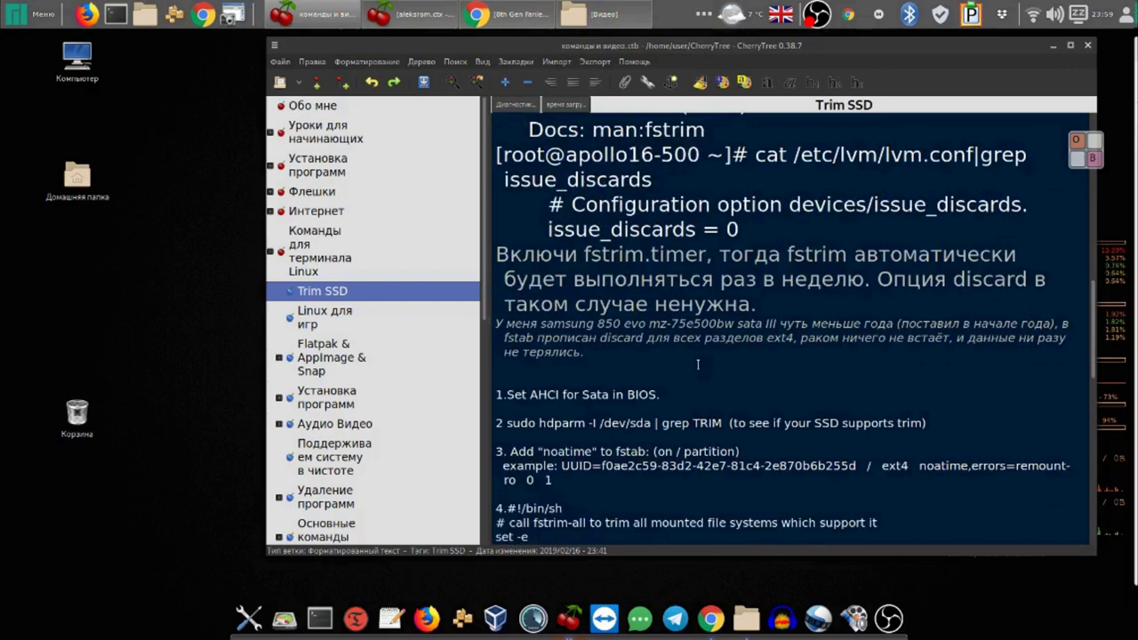
pyautogui.scroll(-3, 698, 365)
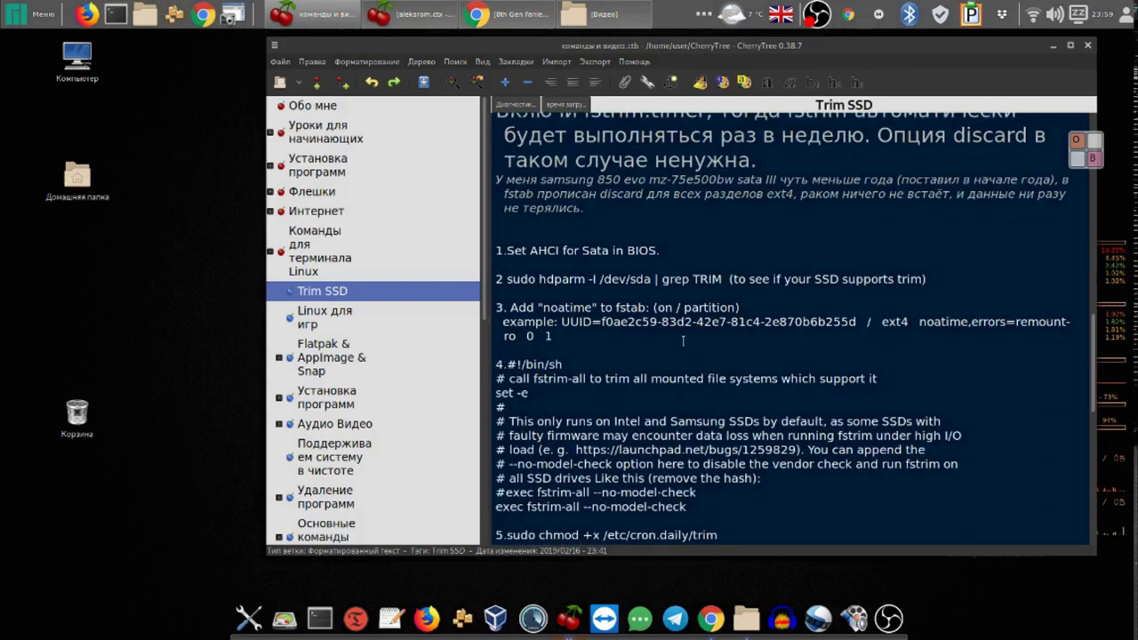
pyautogui.moveTo(658, 251); pyautogui.dragTo(531, 250)
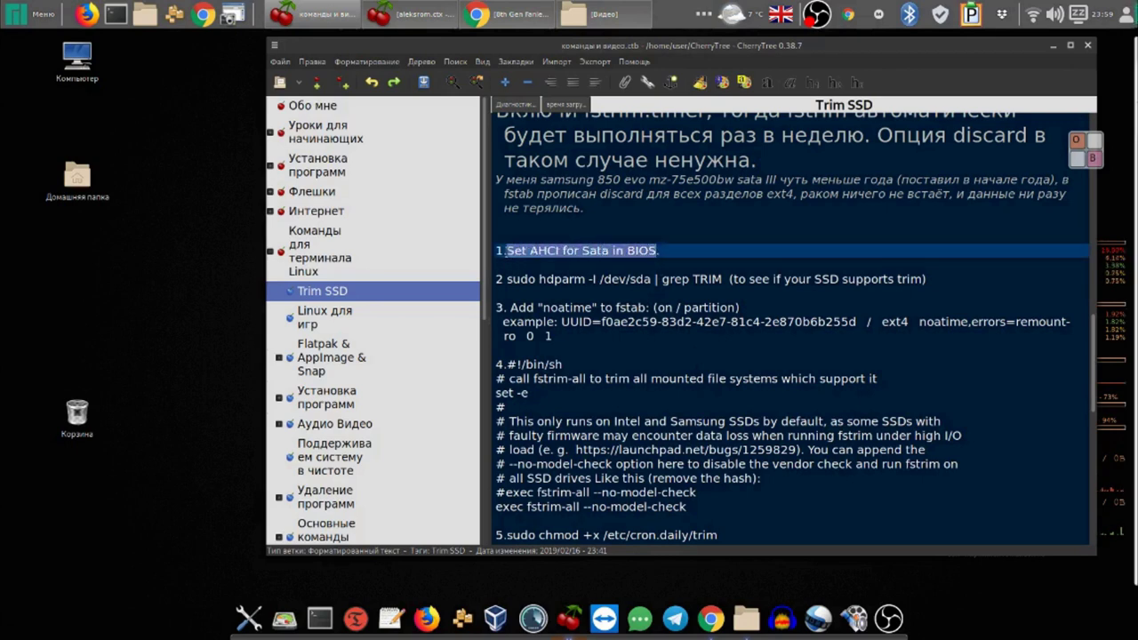
pyautogui.click(559, 251)
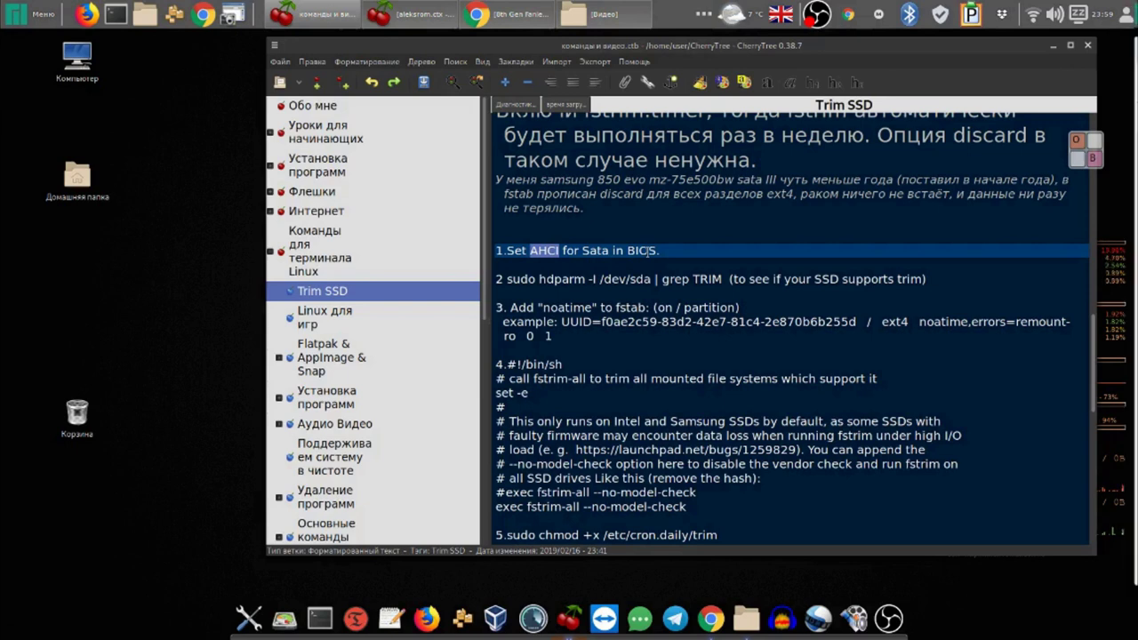
pyautogui.scroll(-2, 646, 251)
pyautogui.scroll(-10, 713, 360)
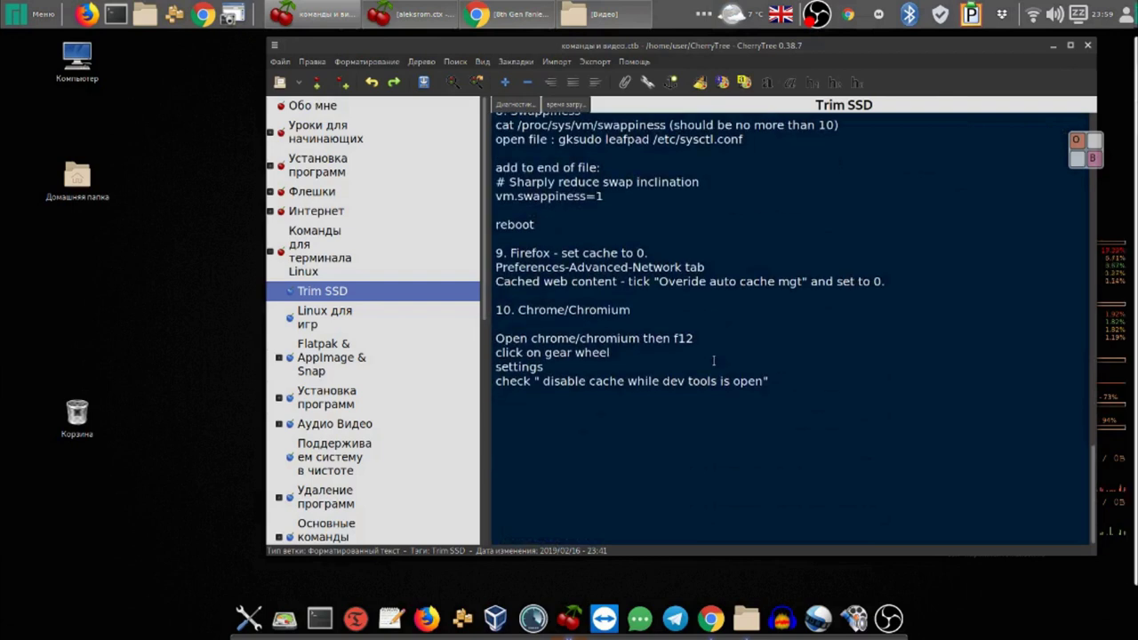
# - Move the notes window aside, review the Trim SSD note back up to instruction 1, and highlight the word "AHCI"
pyautogui.moveTo(967, 48); pyautogui.dragTo(827, 76)
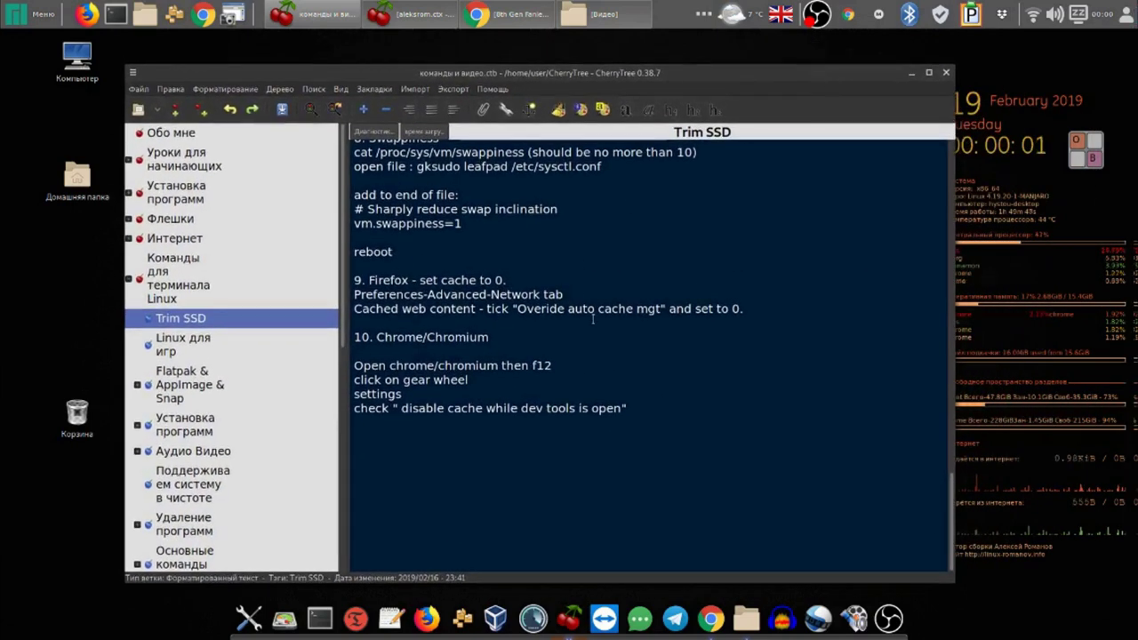
pyautogui.scroll(3, 594, 362)
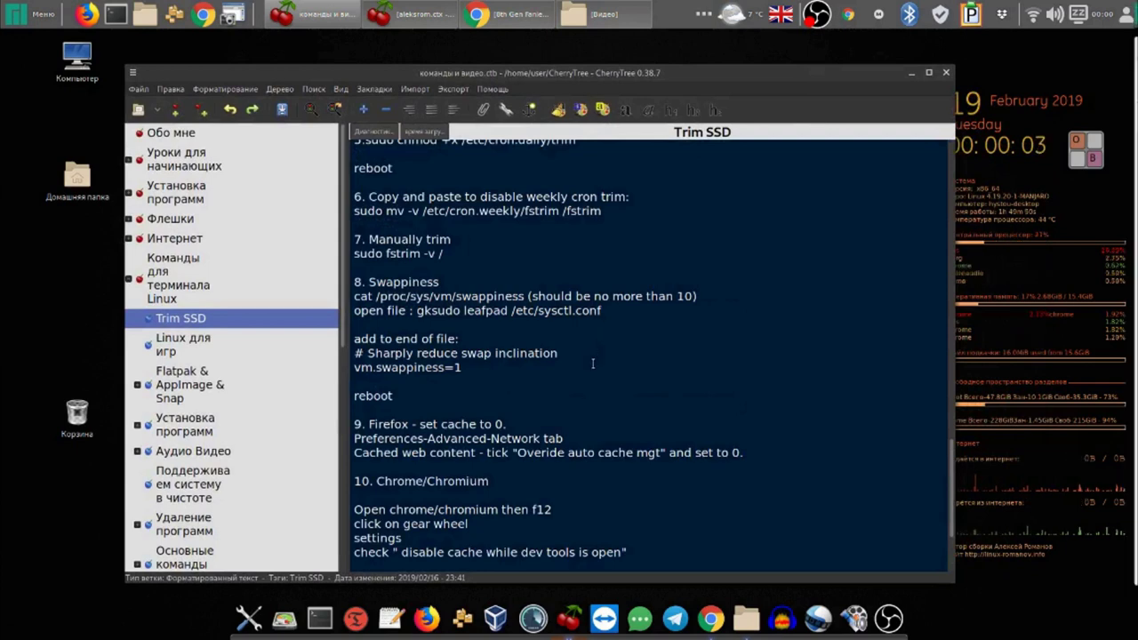
pyautogui.scroll(4, 535, 425)
pyautogui.scroll(-2, 538, 421)
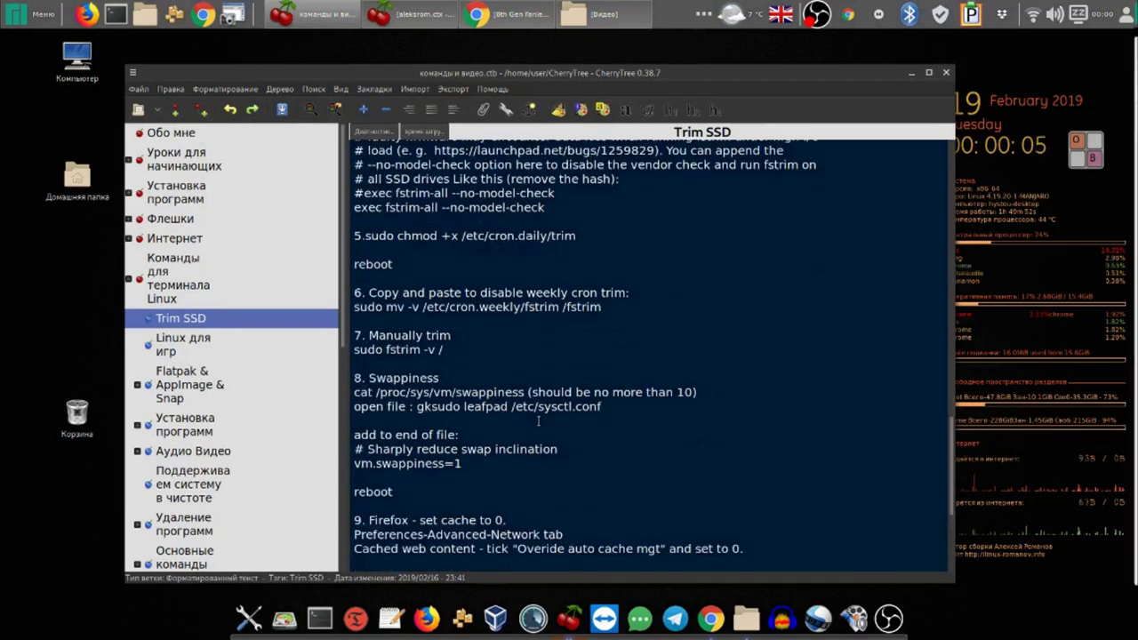
pyautogui.scroll(2, 538, 421)
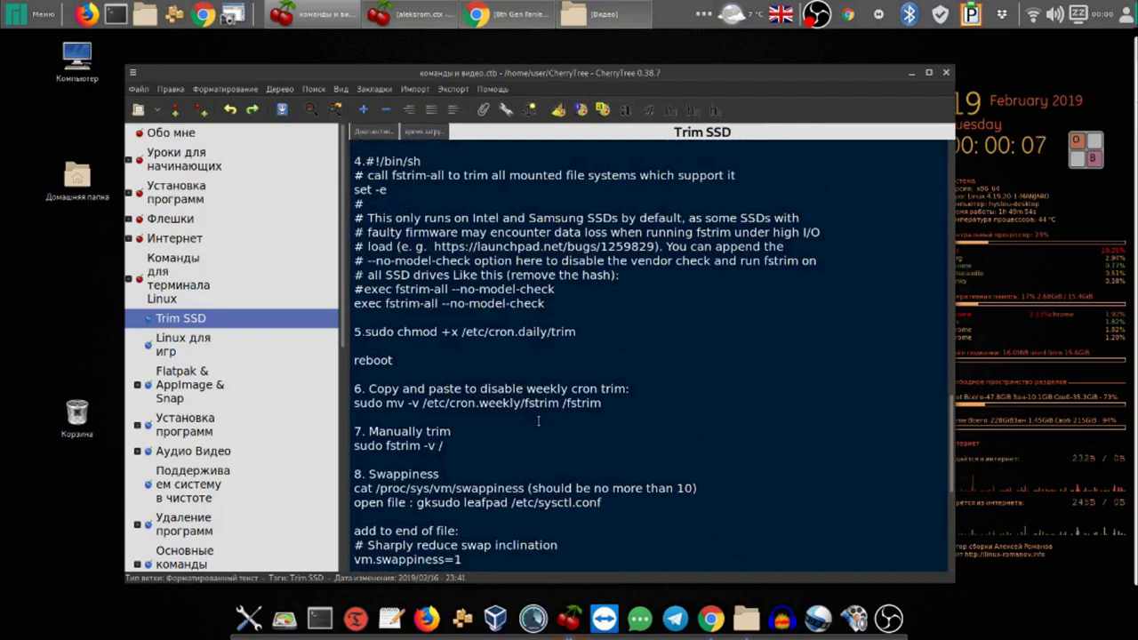
pyautogui.scroll(3, 538, 420)
pyautogui.click(418, 191)
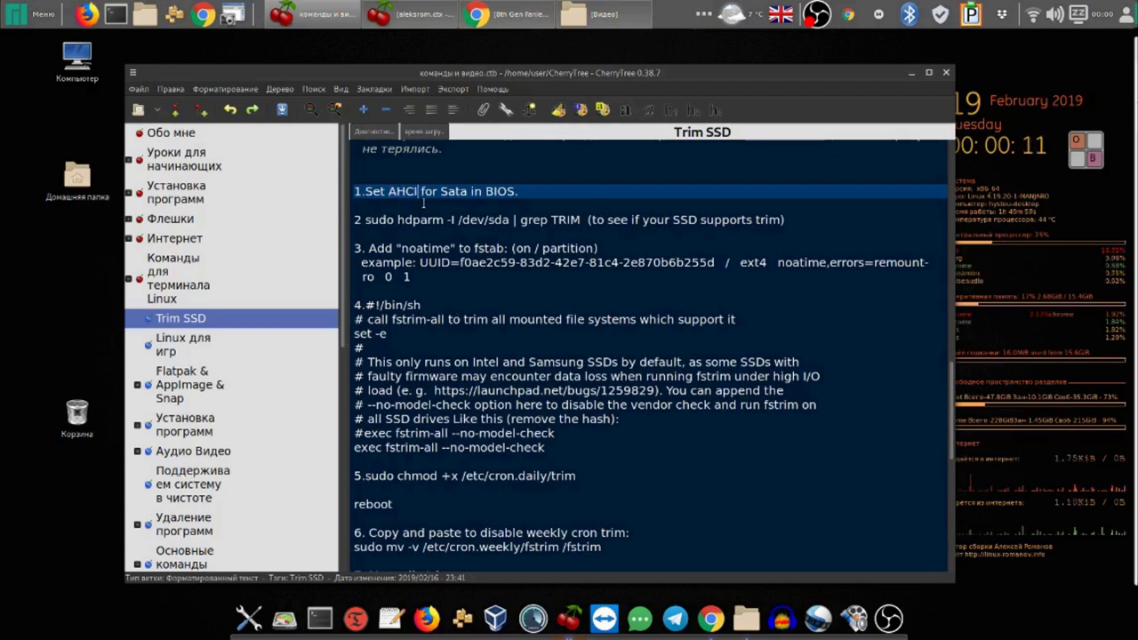
pyautogui.moveTo(407, 191); pyautogui.dragTo(387, 191)
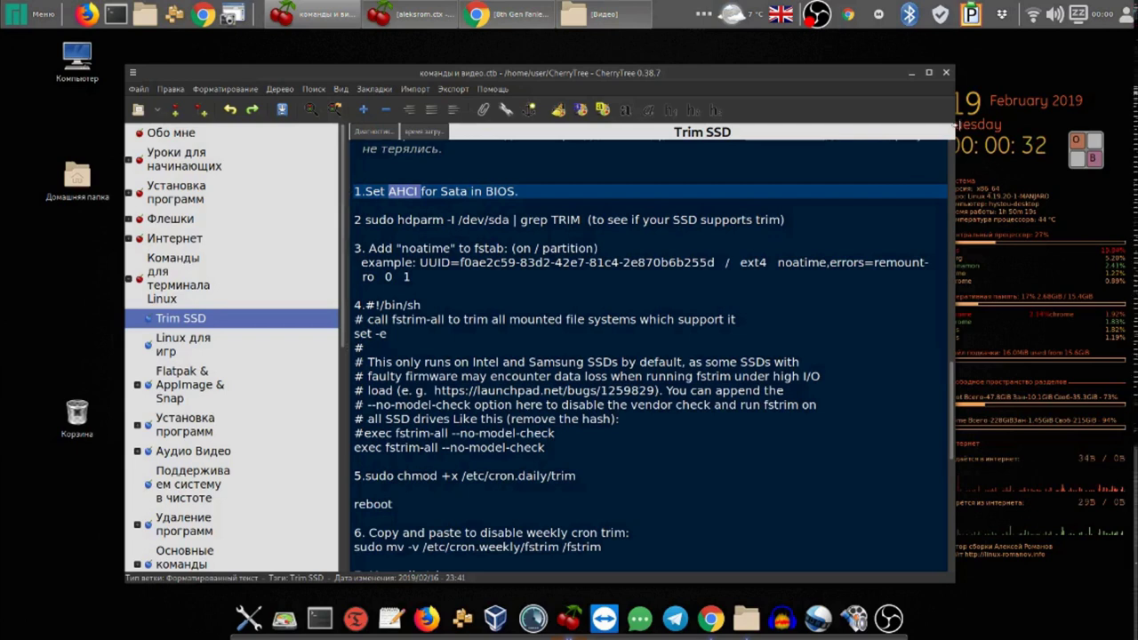
# - Close the CherryTree notes window and stop the OBS recording
pyautogui.click(946, 73)
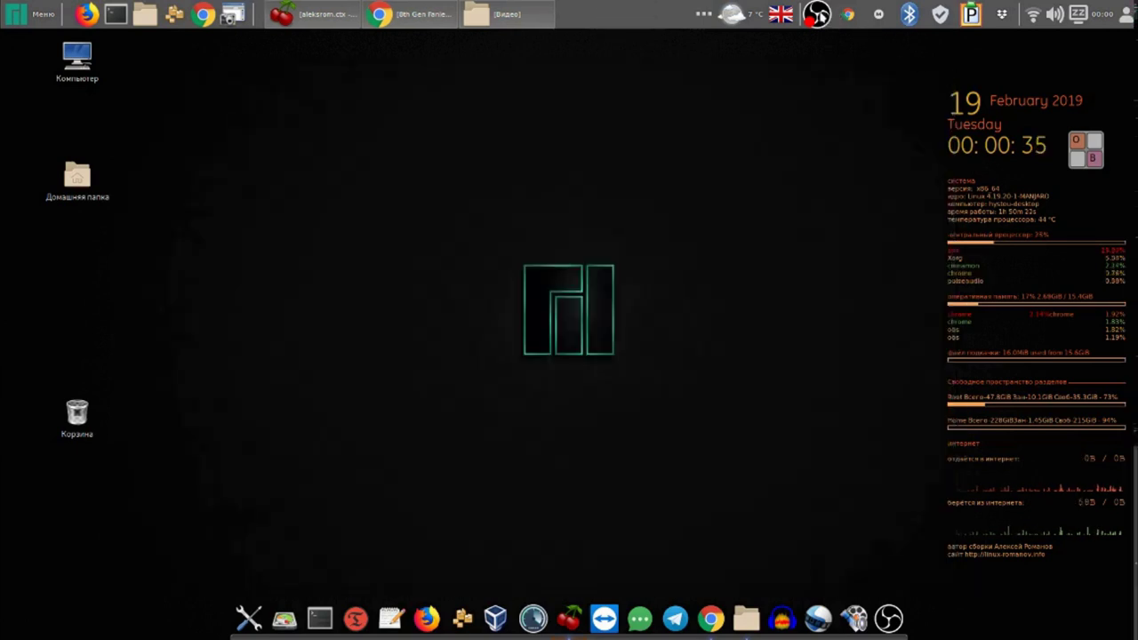
pyautogui.rightClick(818, 14)
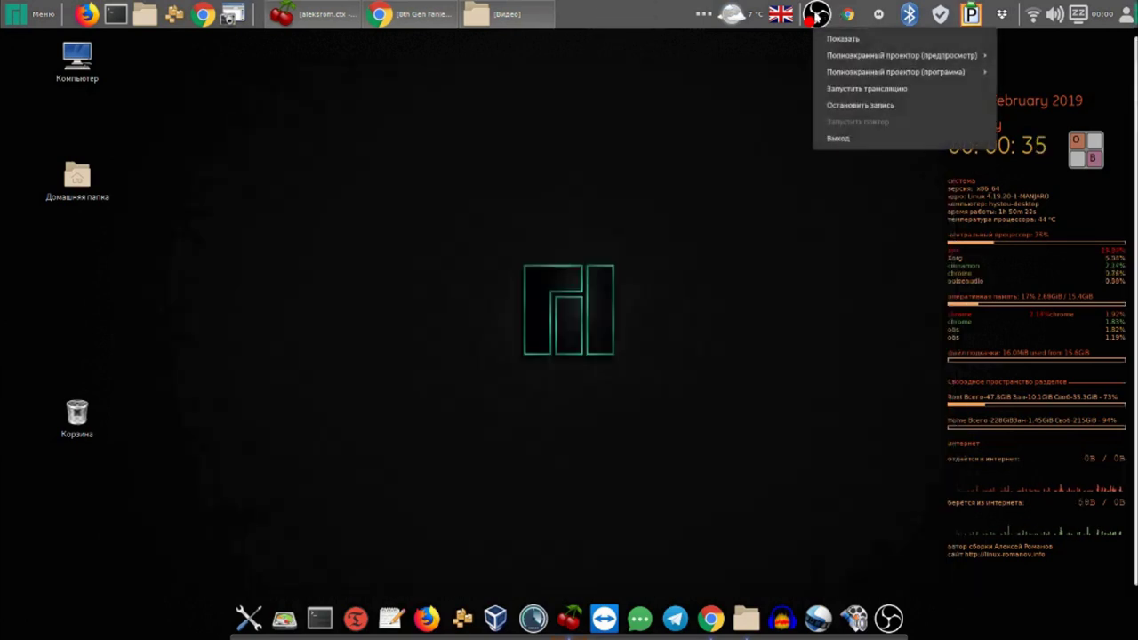
pyautogui.click(875, 107)
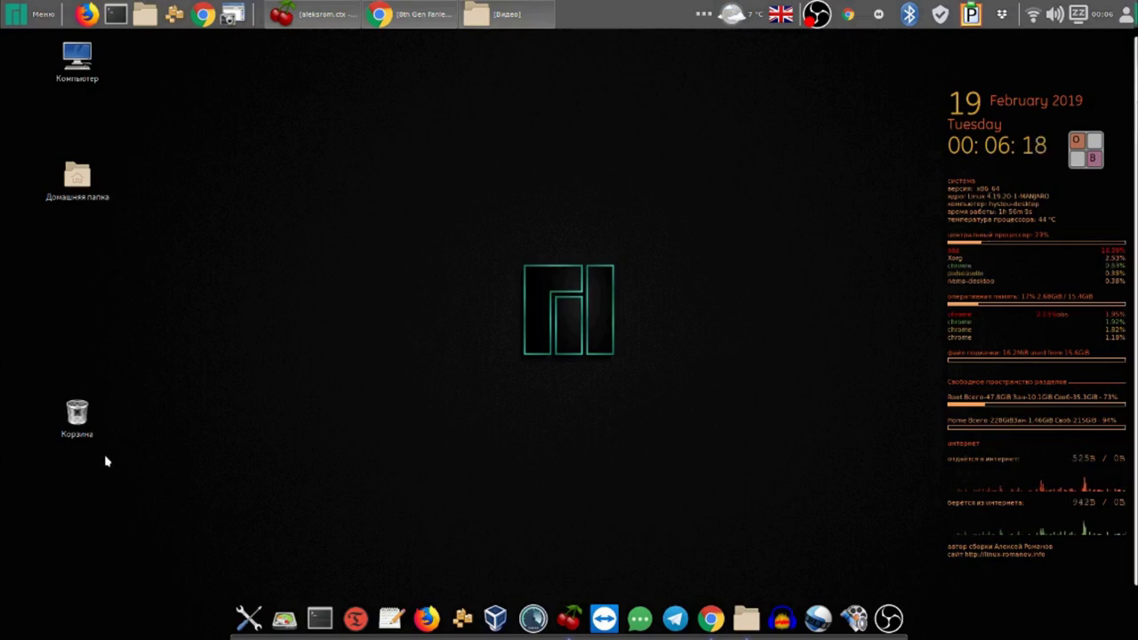
# - Shift the "Корзина", "Домашняя папка" and "Компьютер" desktop icons further down the desktop
pyautogui.moveTo(84, 418); pyautogui.dragTo(84, 504)
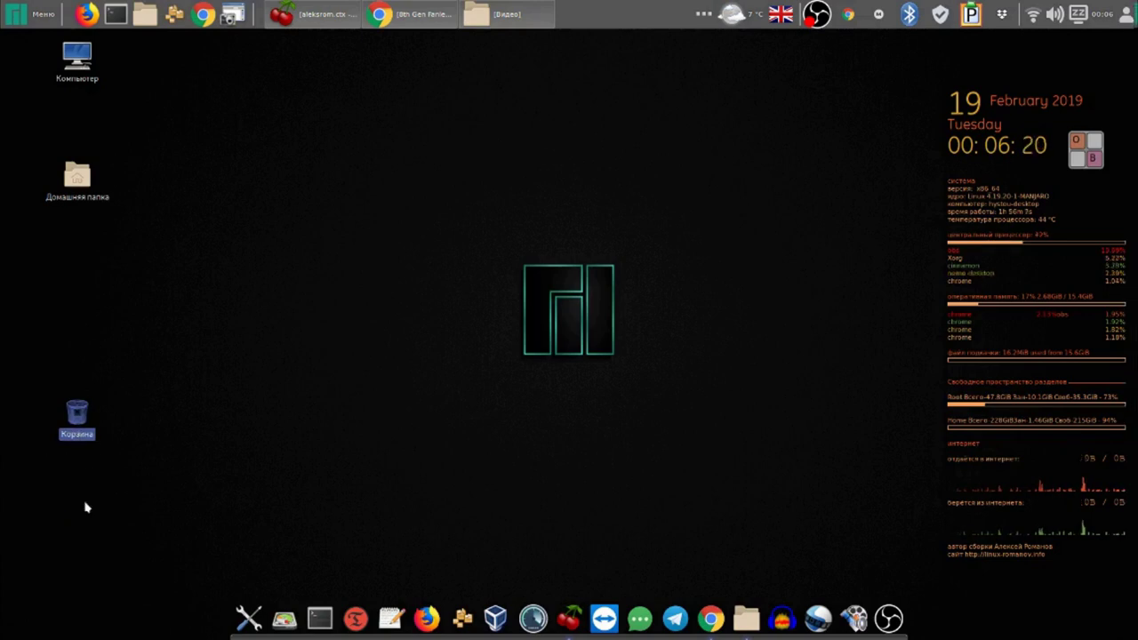
pyautogui.moveTo(68, 170); pyautogui.dragTo(64, 286)
pyautogui.moveTo(71, 79); pyautogui.dragTo(69, 145)
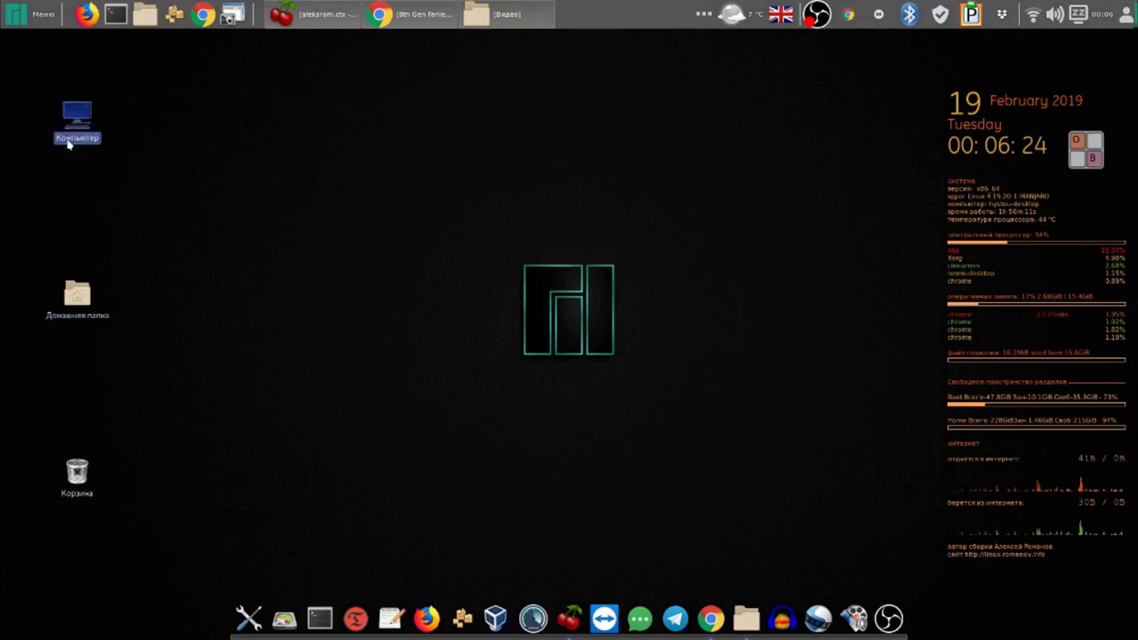
pyautogui.click(293, 209)
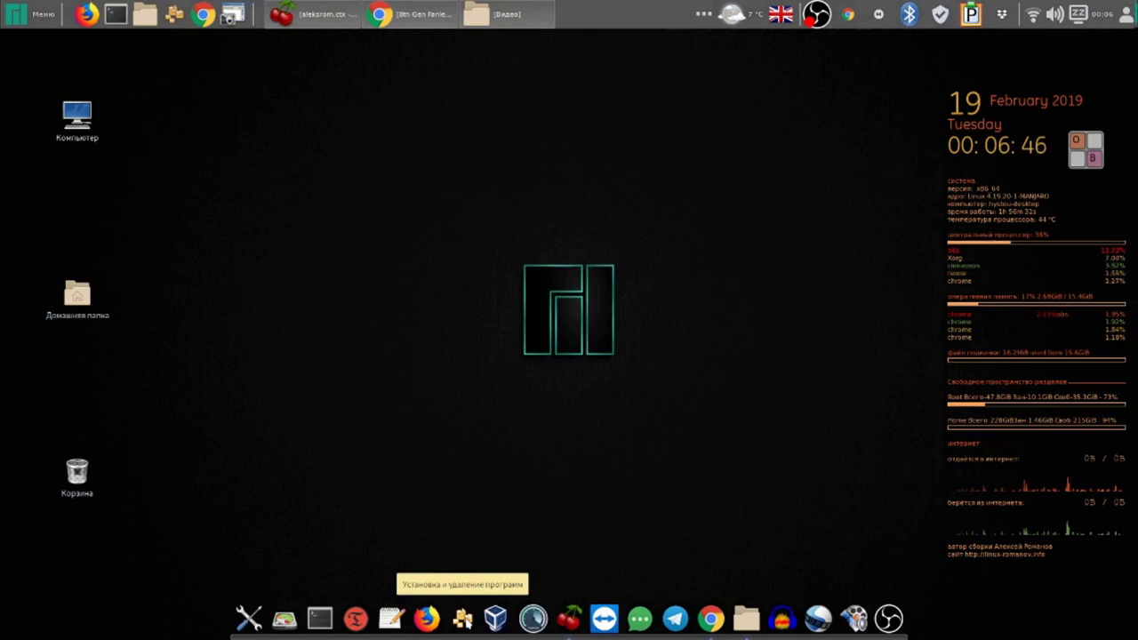
# - Launch the package manager "Менеджер пакетов" and request its settings ("Настройки")
pyautogui.click(463, 618)
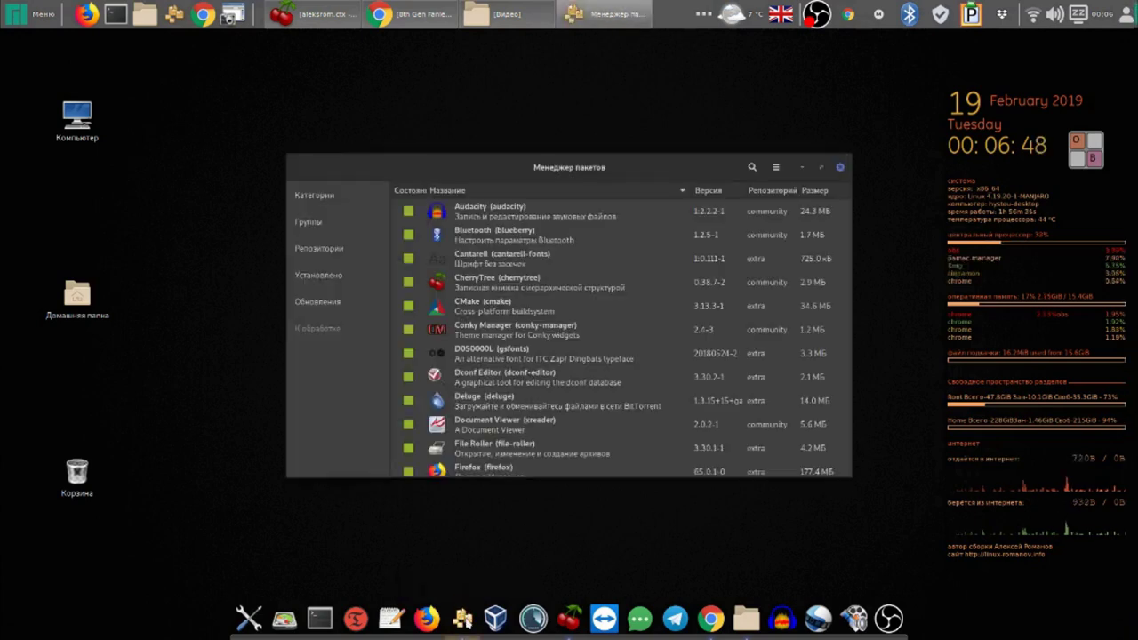
pyautogui.click(777, 168)
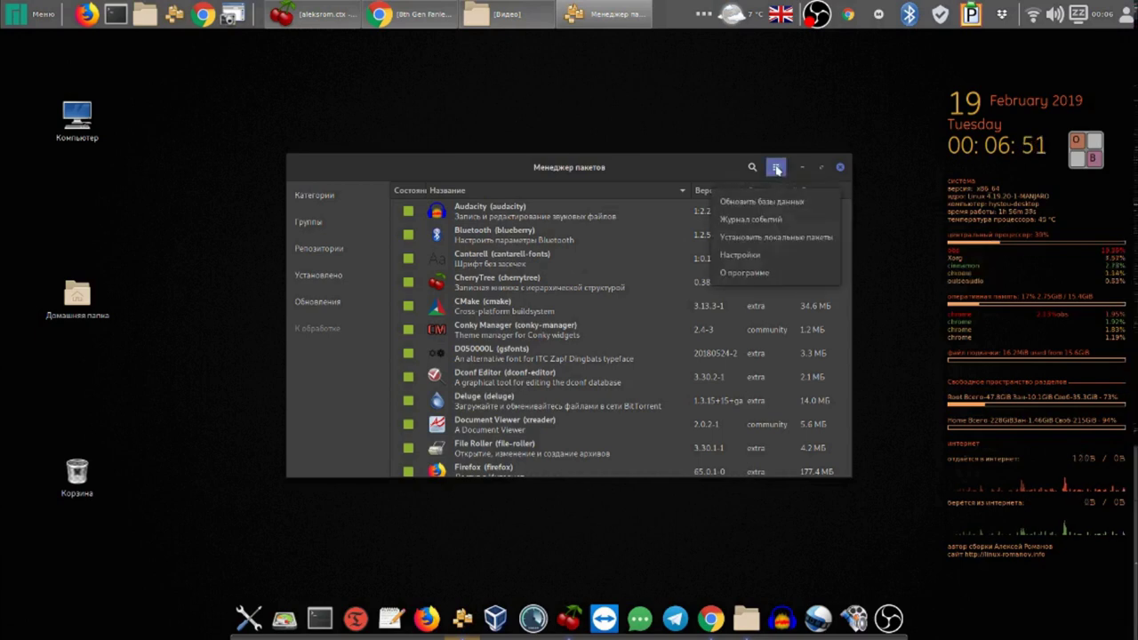
pyautogui.click(745, 261)
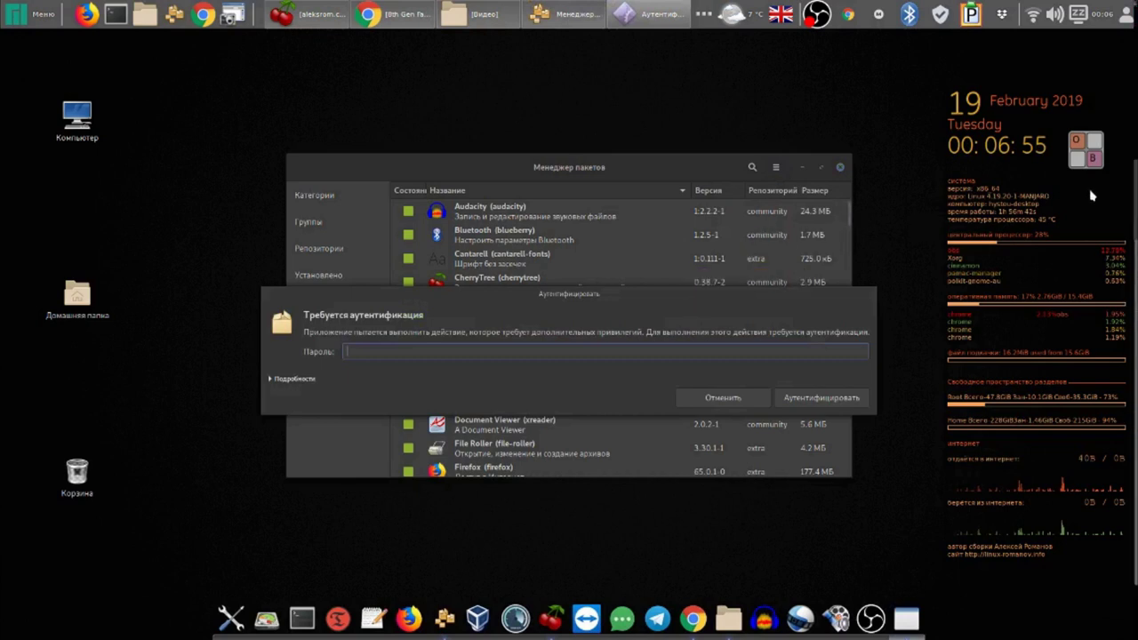
# - Stop the OBS recording, then authenticate access to the package manager settings with the account password
pyautogui.rightClick(818, 16)
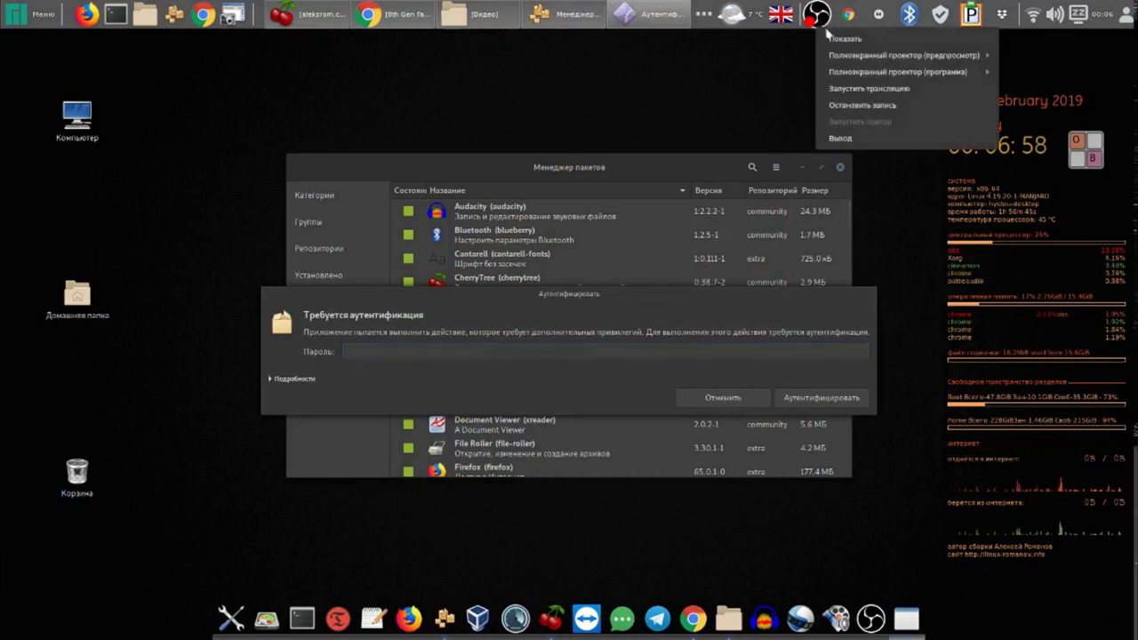
pyautogui.click(863, 104)
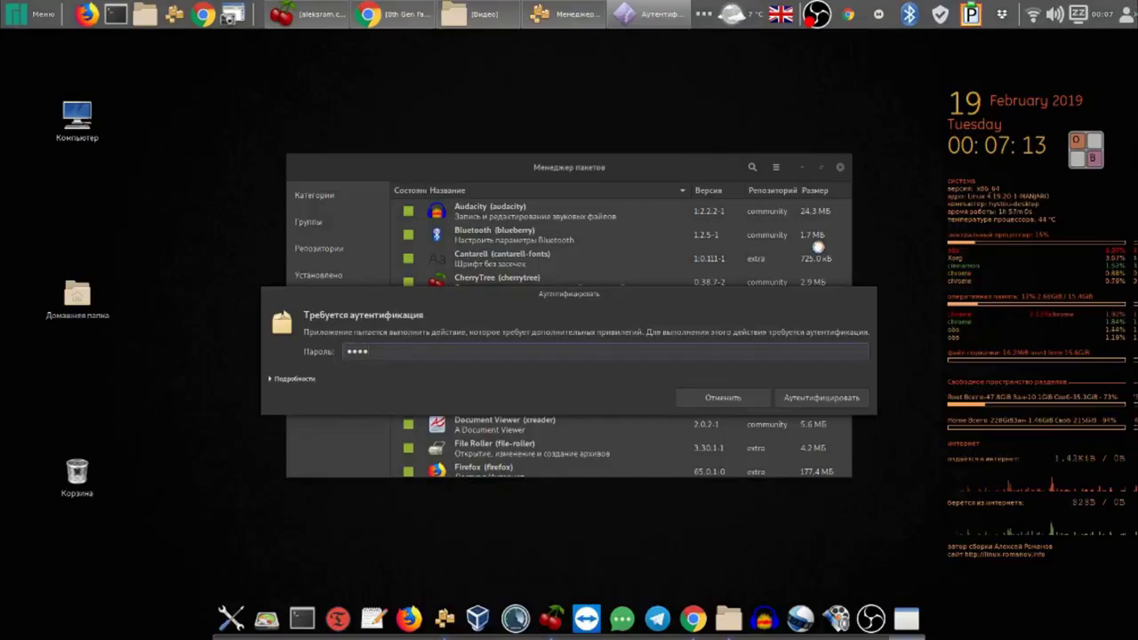
pyautogui.click(818, 400)
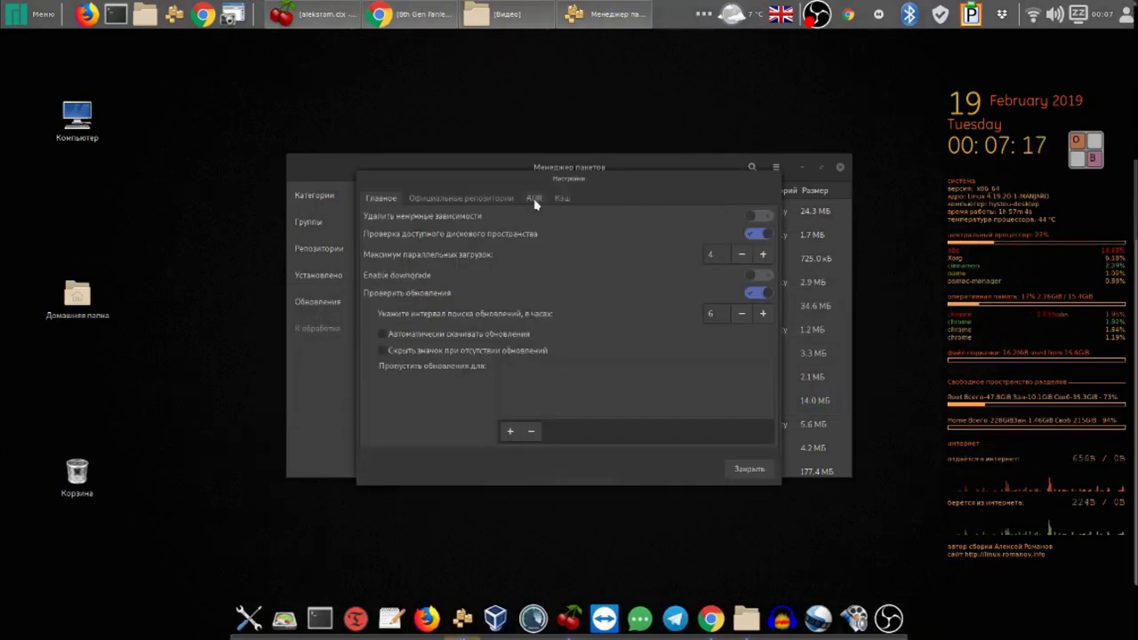
# - Toggle AUR support off and on again, re-enable "Проверить обновления AUR", and close the settings
pyautogui.click(534, 199)
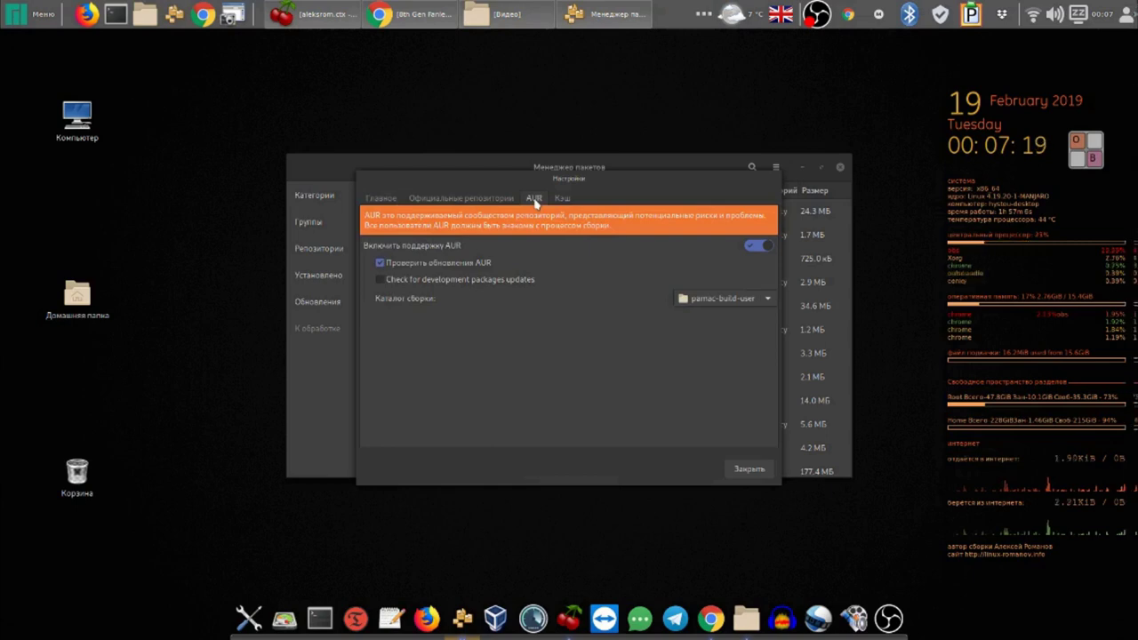
pyautogui.click(759, 247)
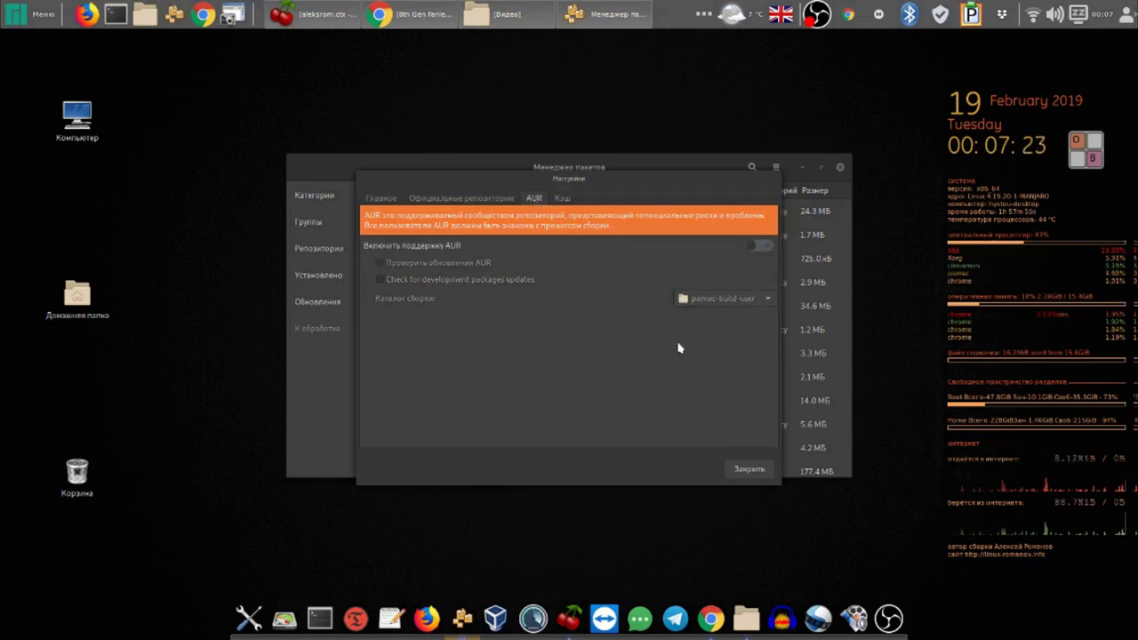
pyautogui.click(757, 247)
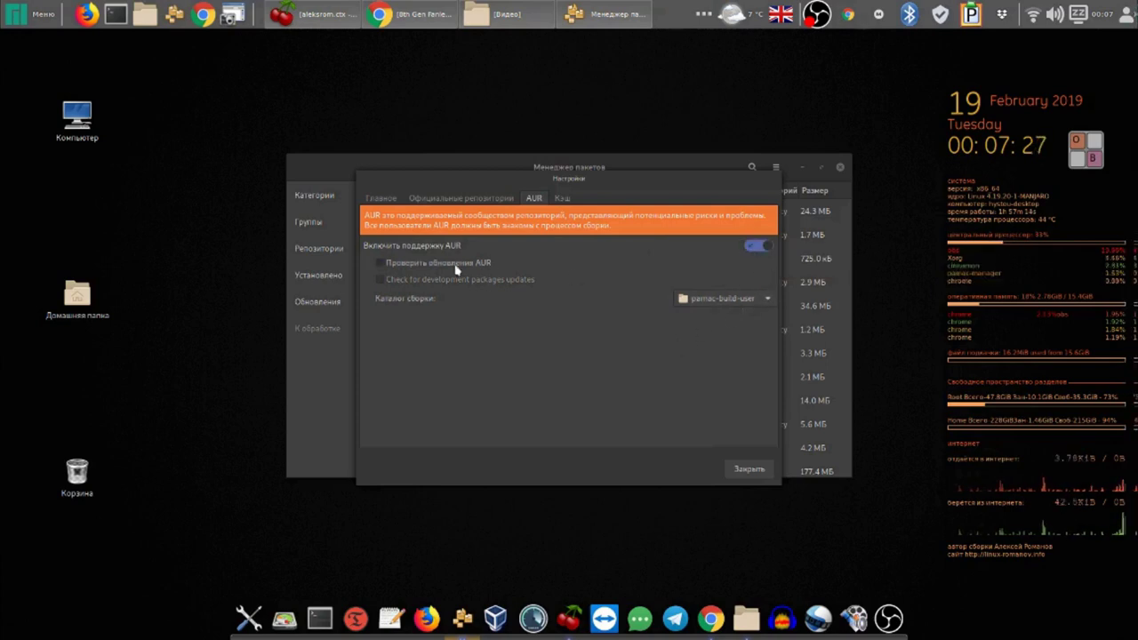
pyautogui.click(380, 263)
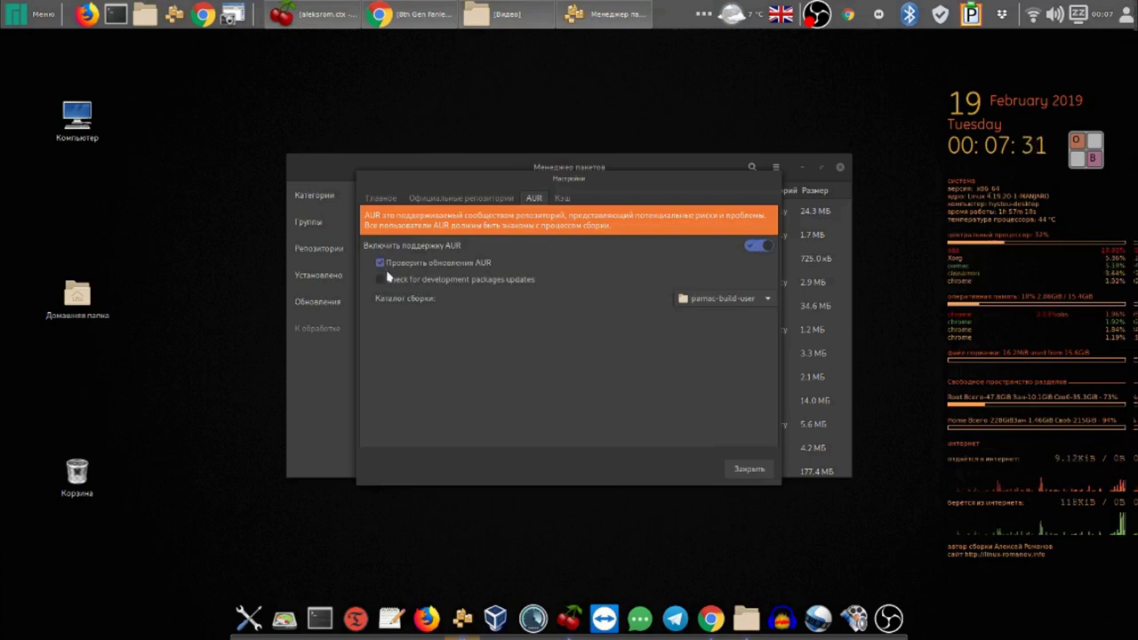
pyautogui.click(760, 472)
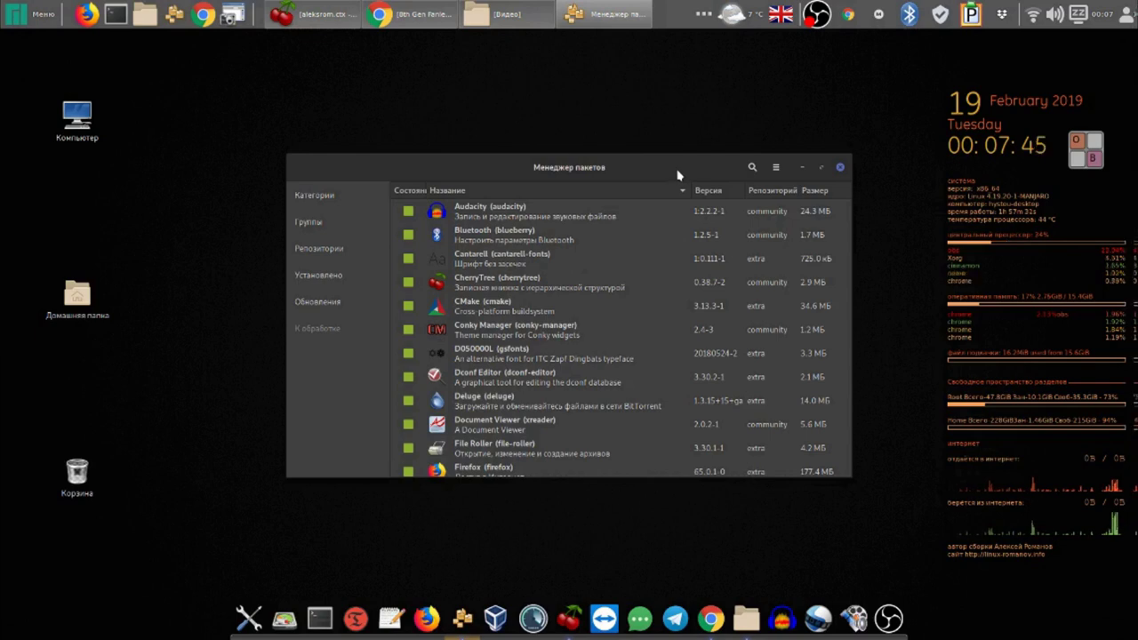
# - Move the package manager window higher on the desktop, and check the cloud storage synchronization status before dismissing it
pyautogui.moveTo(673, 168); pyautogui.dragTo(618, 106)
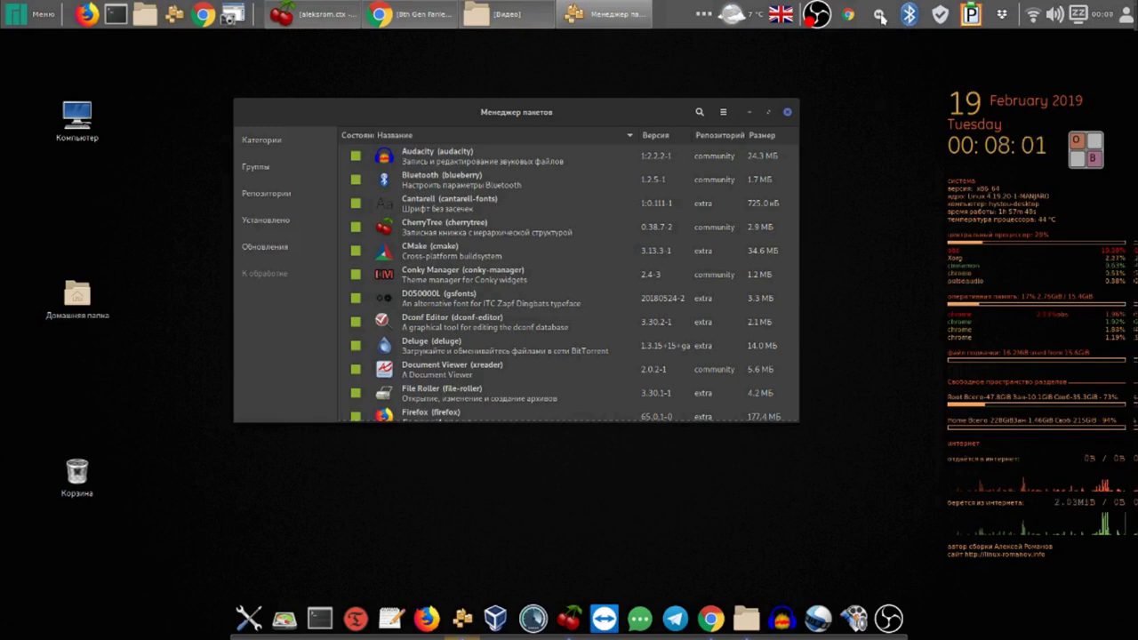
pyautogui.click(971, 14)
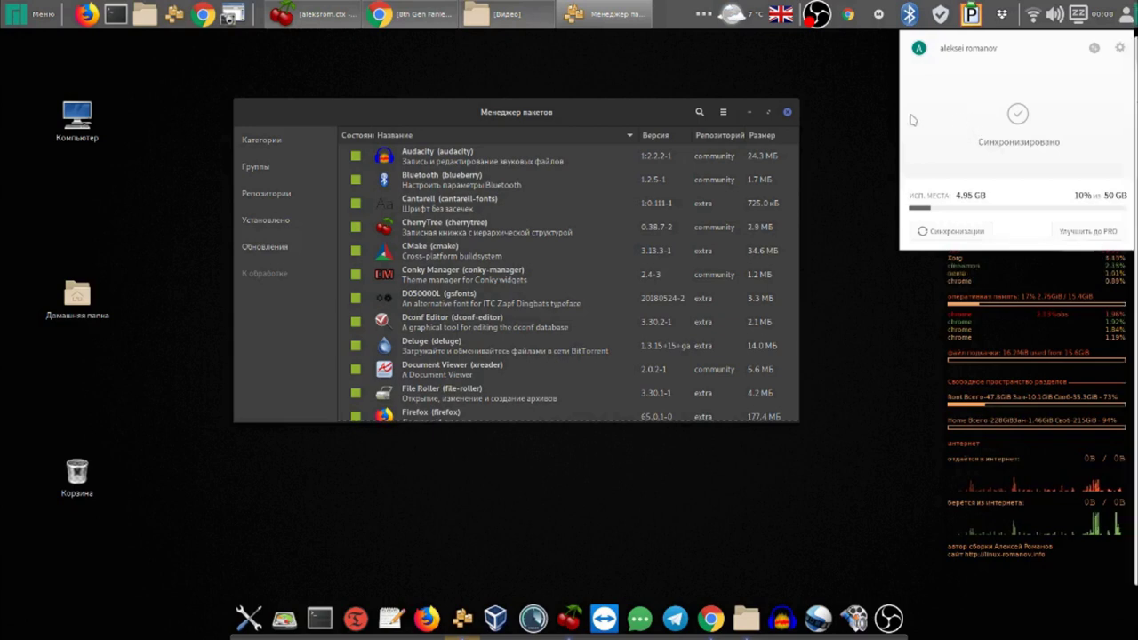
pyautogui.click(633, 114)
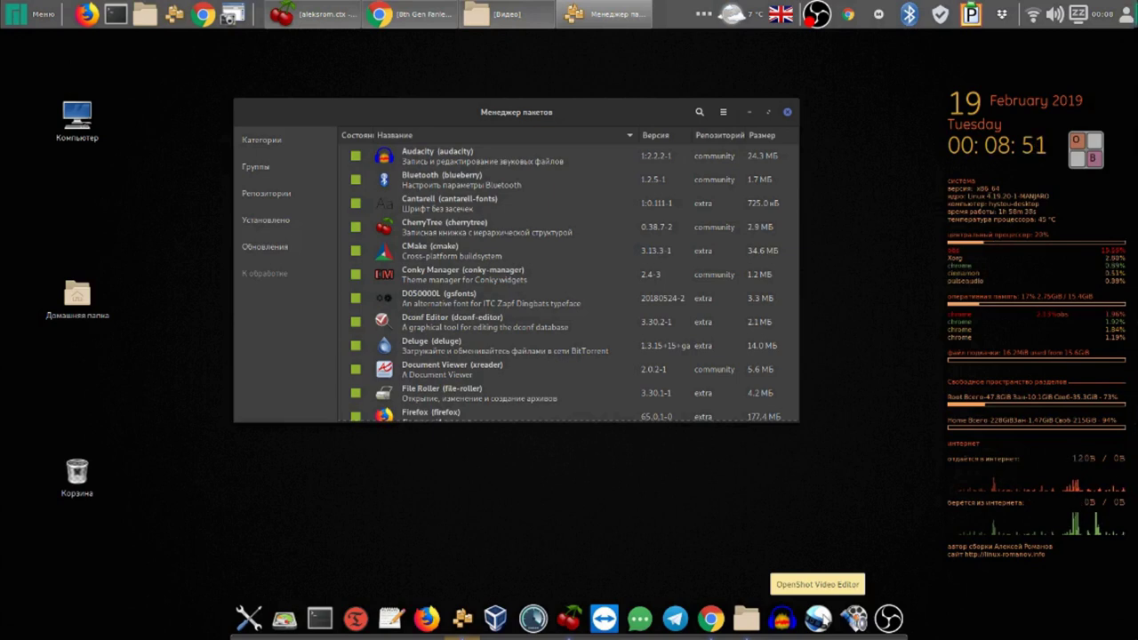
# - Launch OpenShot Video Editor to view its empty project, close it, and reposition the package manager window
pyautogui.click(818, 618)
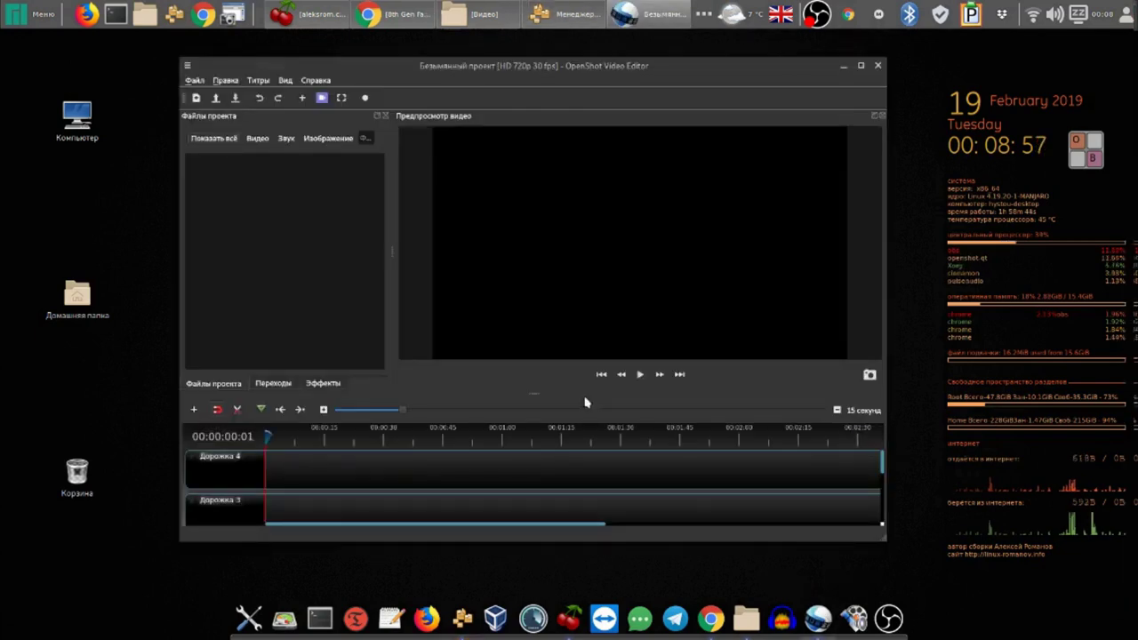
pyautogui.click(877, 67)
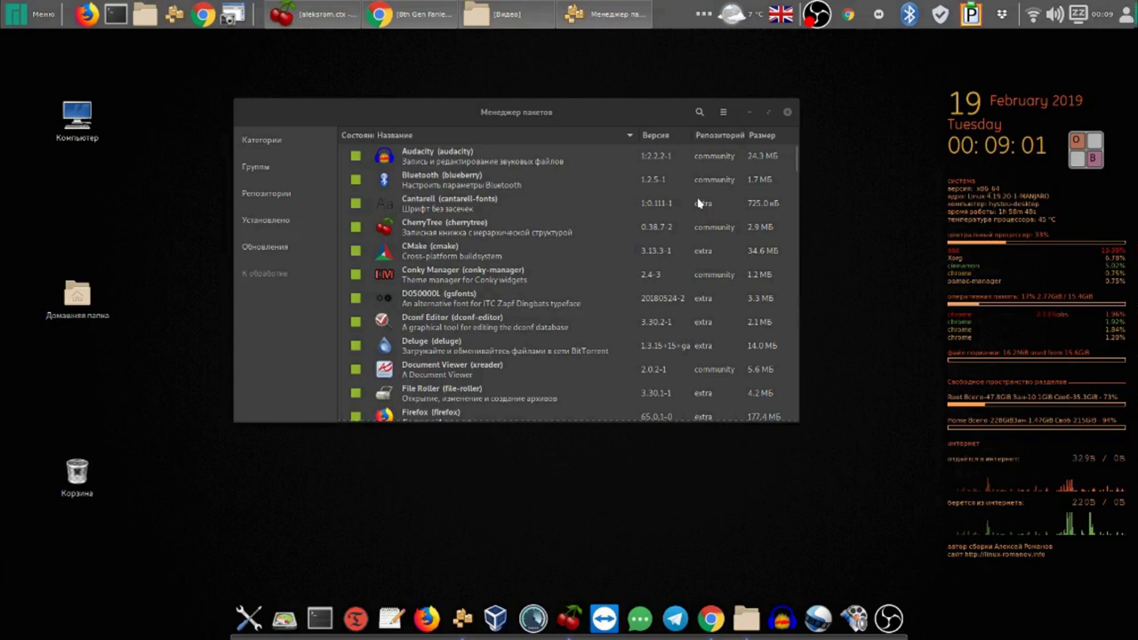
pyautogui.moveTo(619, 113); pyautogui.dragTo(564, 119)
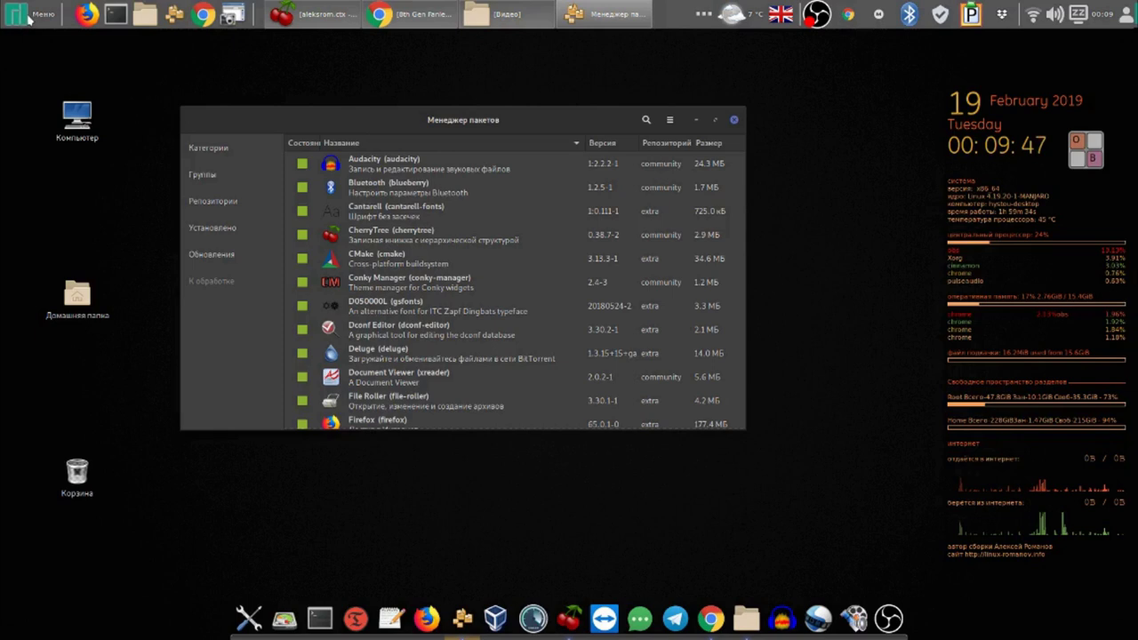
# - Examine the applications installed under the "Аудио и видео" category, then dismiss the application list
pyautogui.click(29, 17)
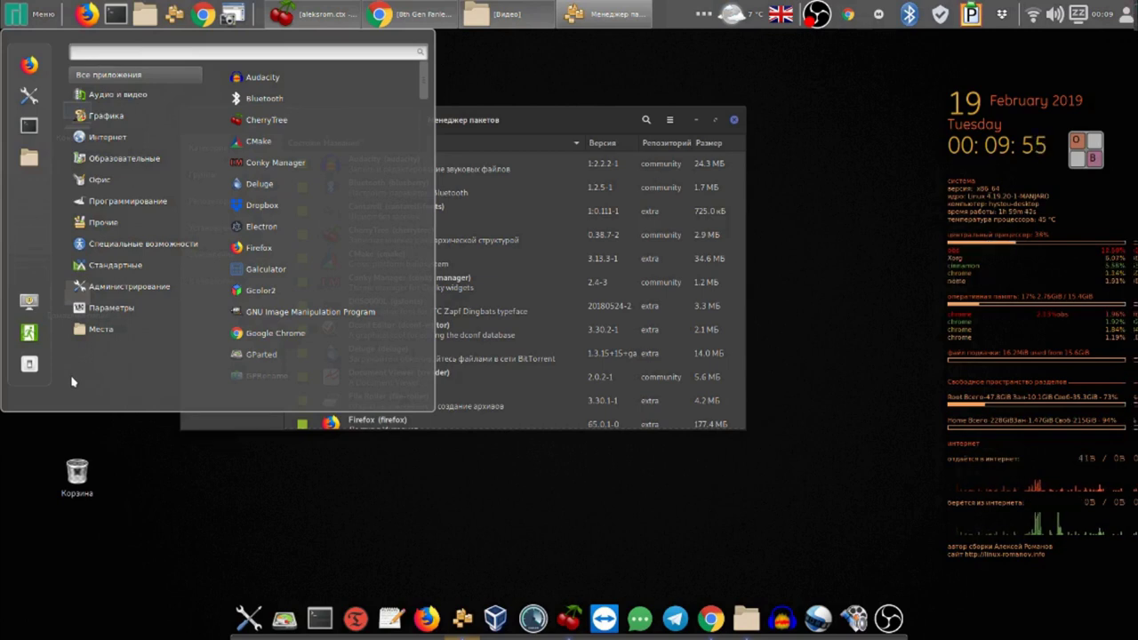
pyautogui.moveTo(97, 96)
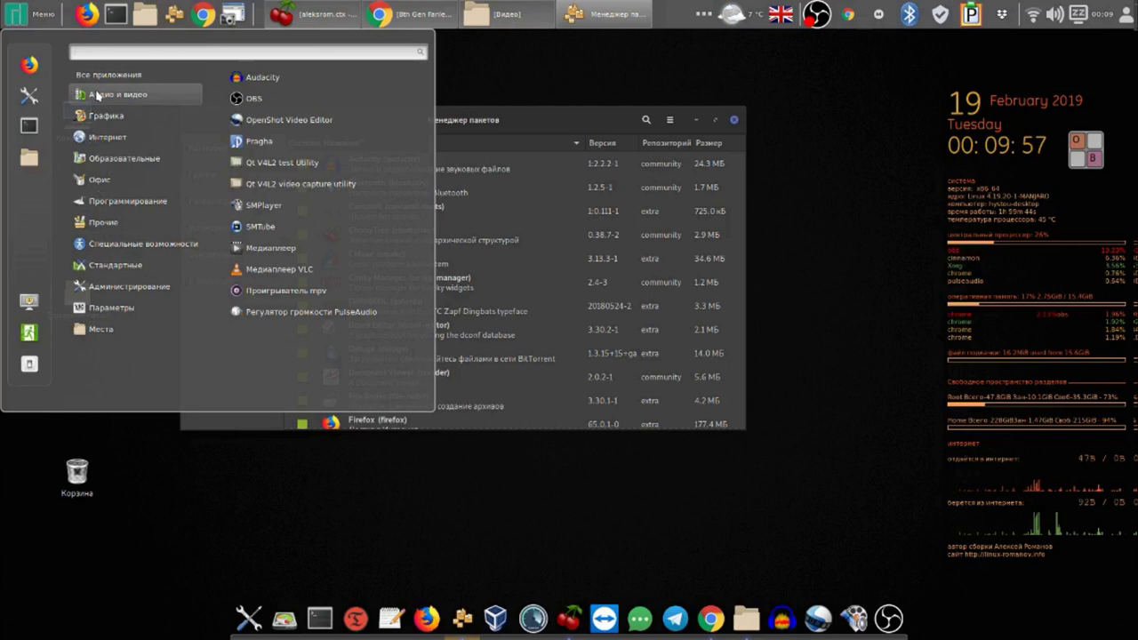
pyautogui.click(610, 71)
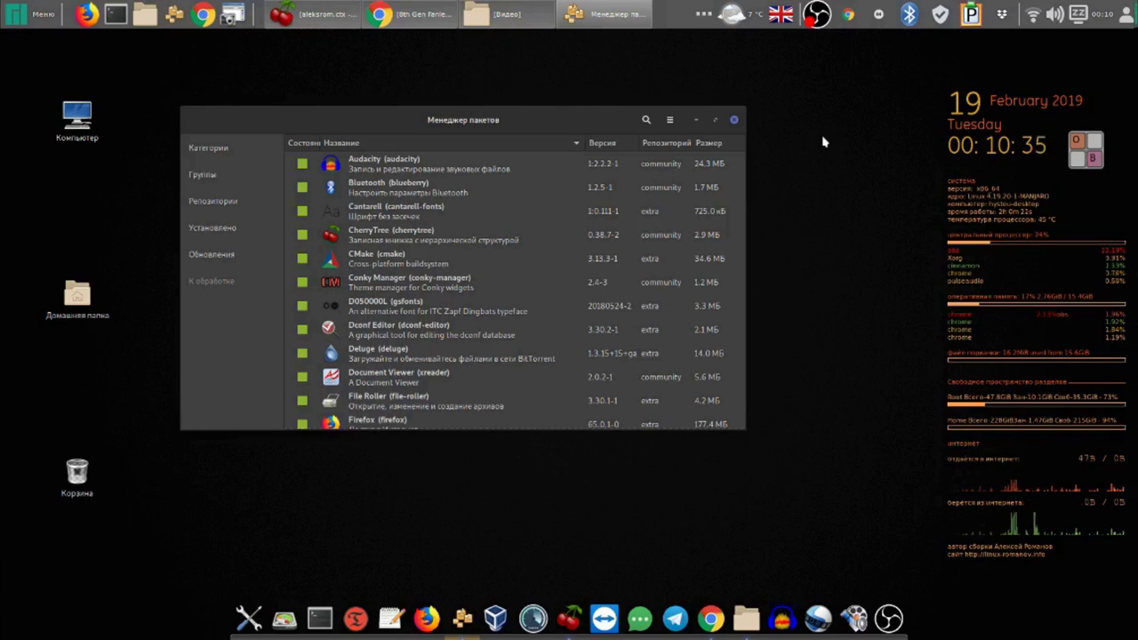
# - Close the package manager and bring up the OBS recording options
pyautogui.click(734, 121)
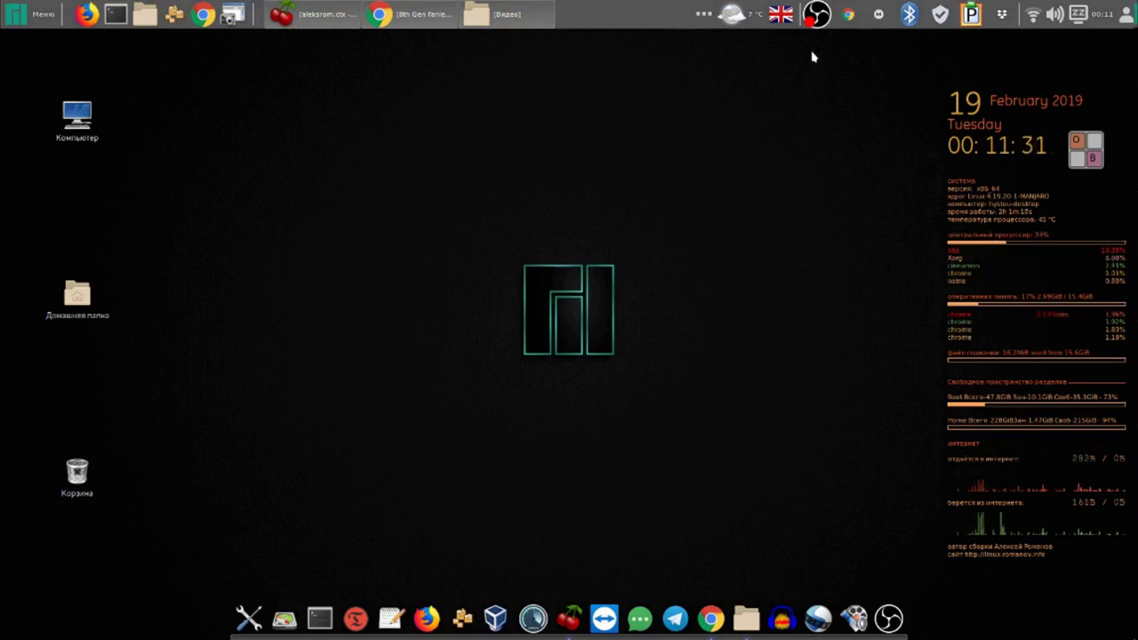
pyautogui.rightClick(812, 17)
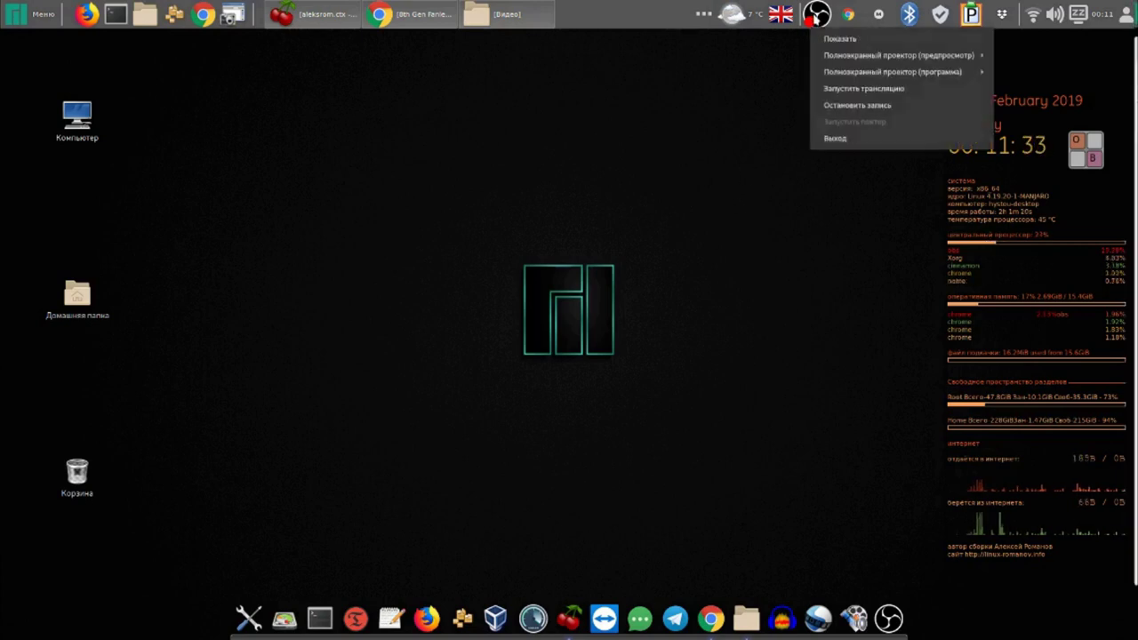